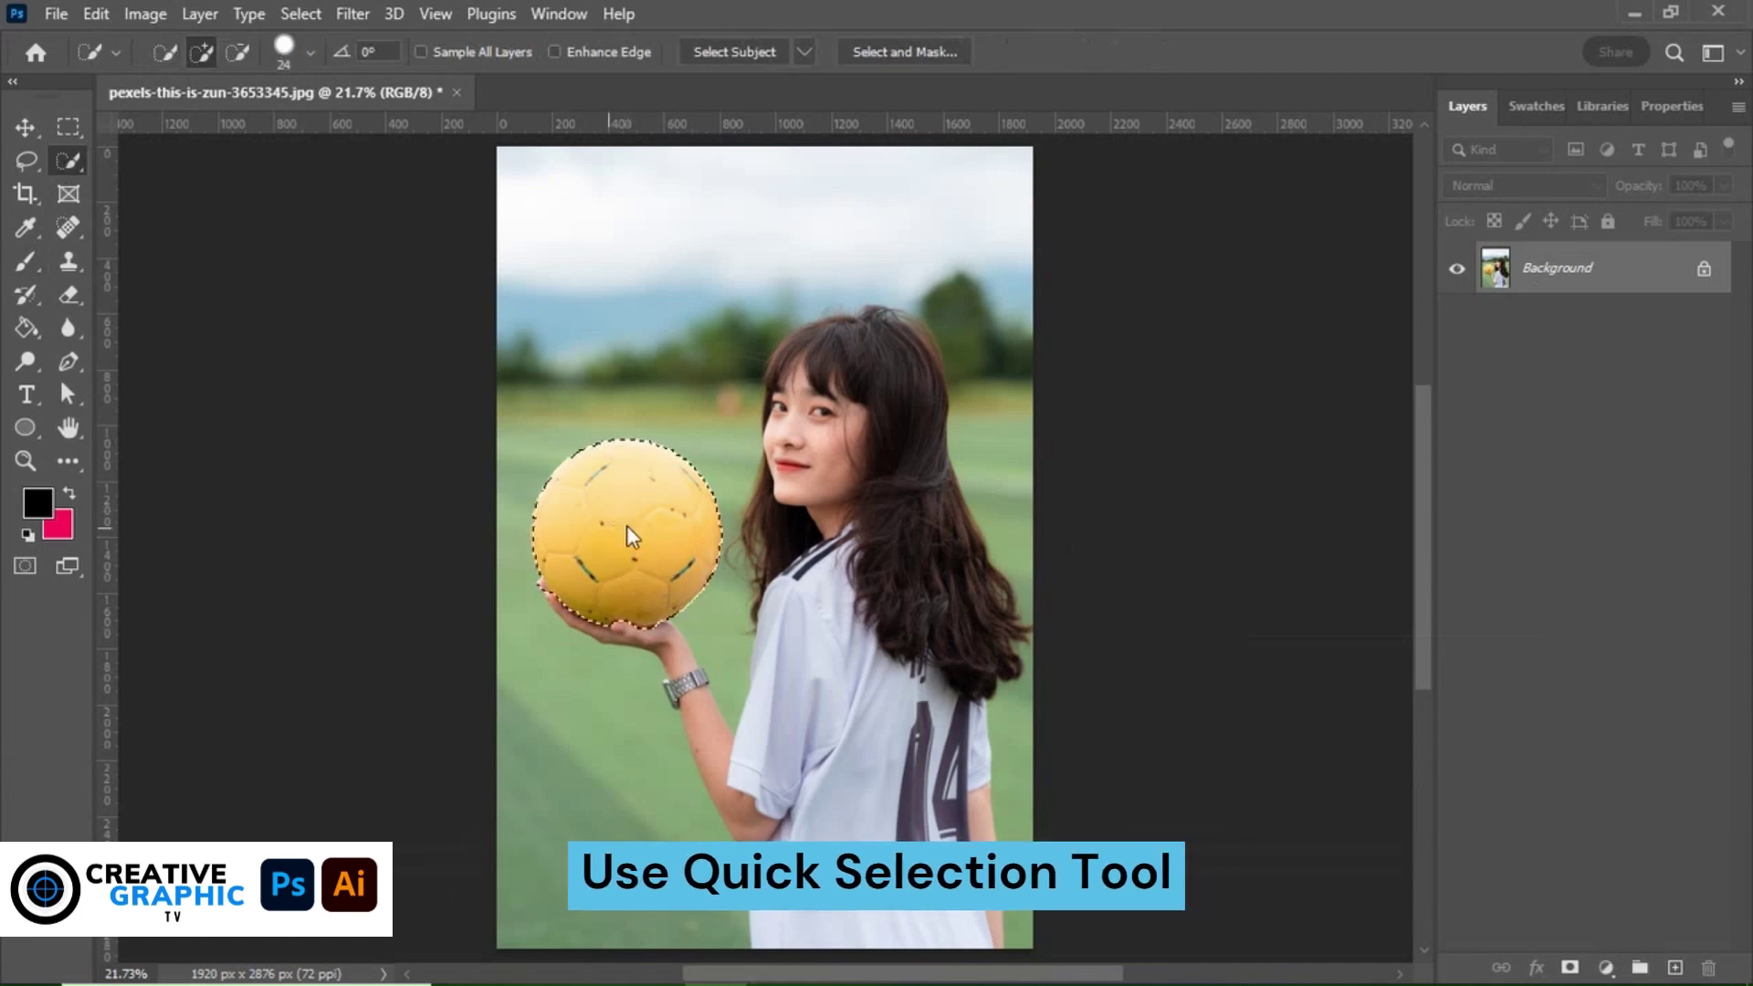
# Quick-select the yellow ball in the girl's hand and bring it into Select and Mask.
pyautogui.moveTo(633, 537); pyautogui.dragTo(683, 560)
pyautogui.click(238, 52)
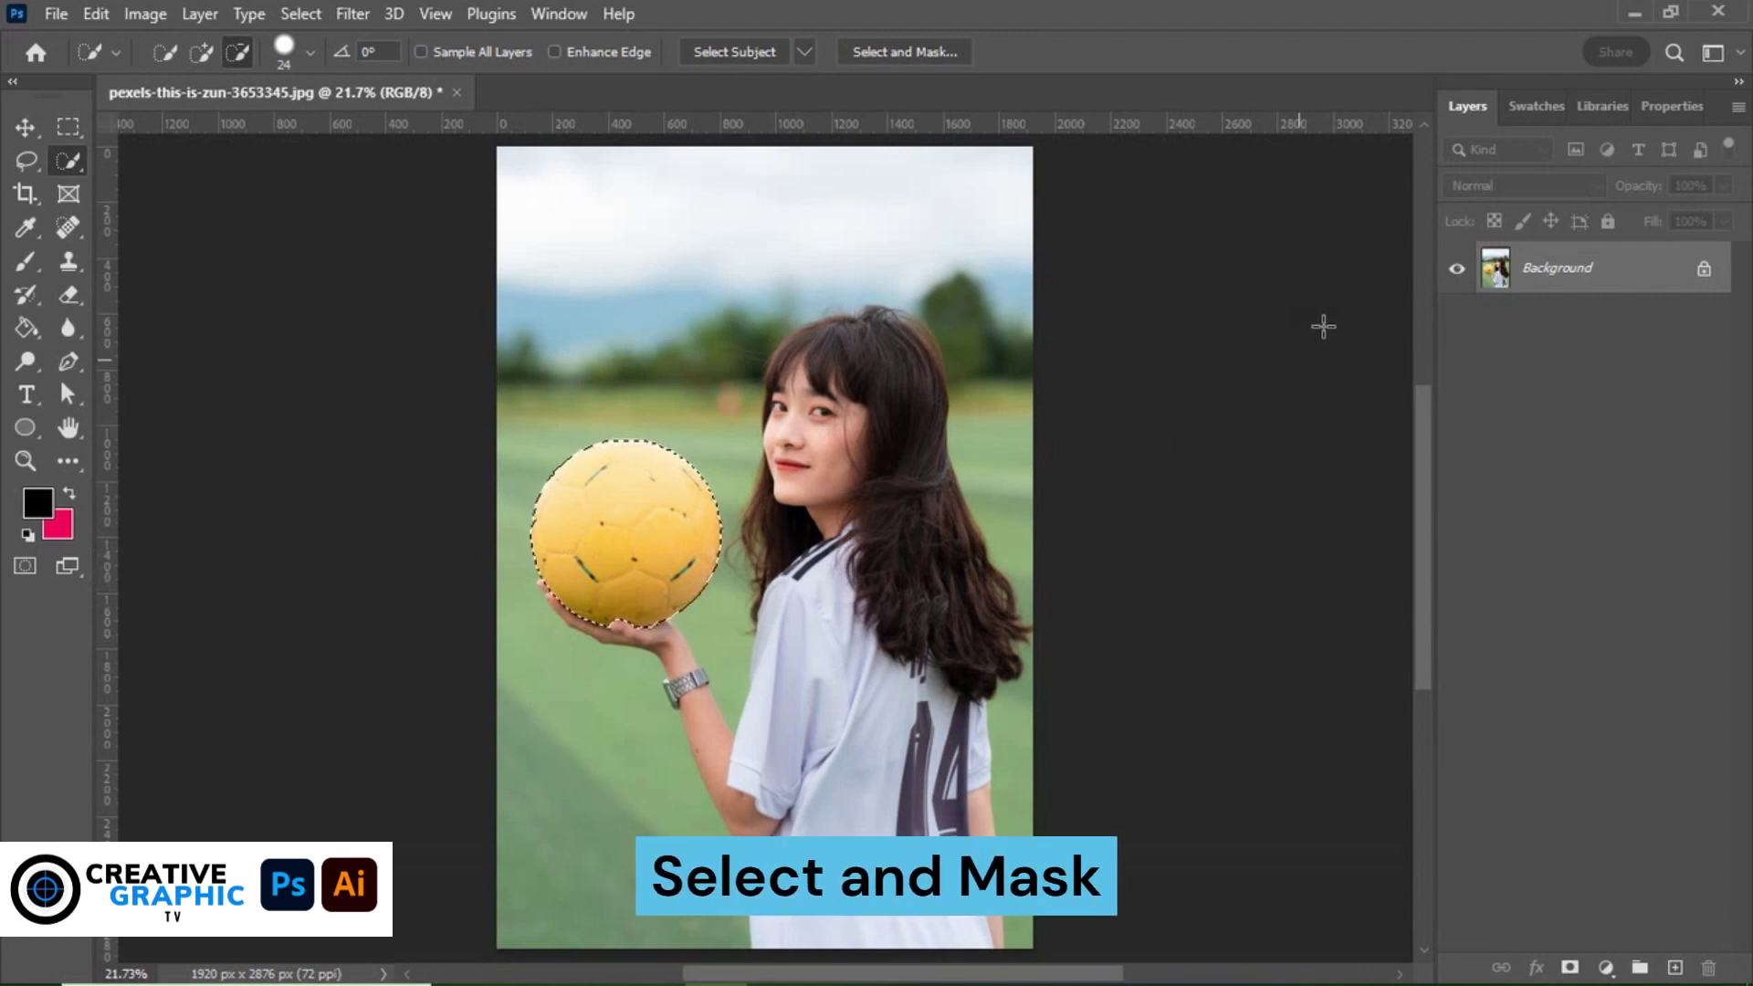
pyautogui.click(917, 51)
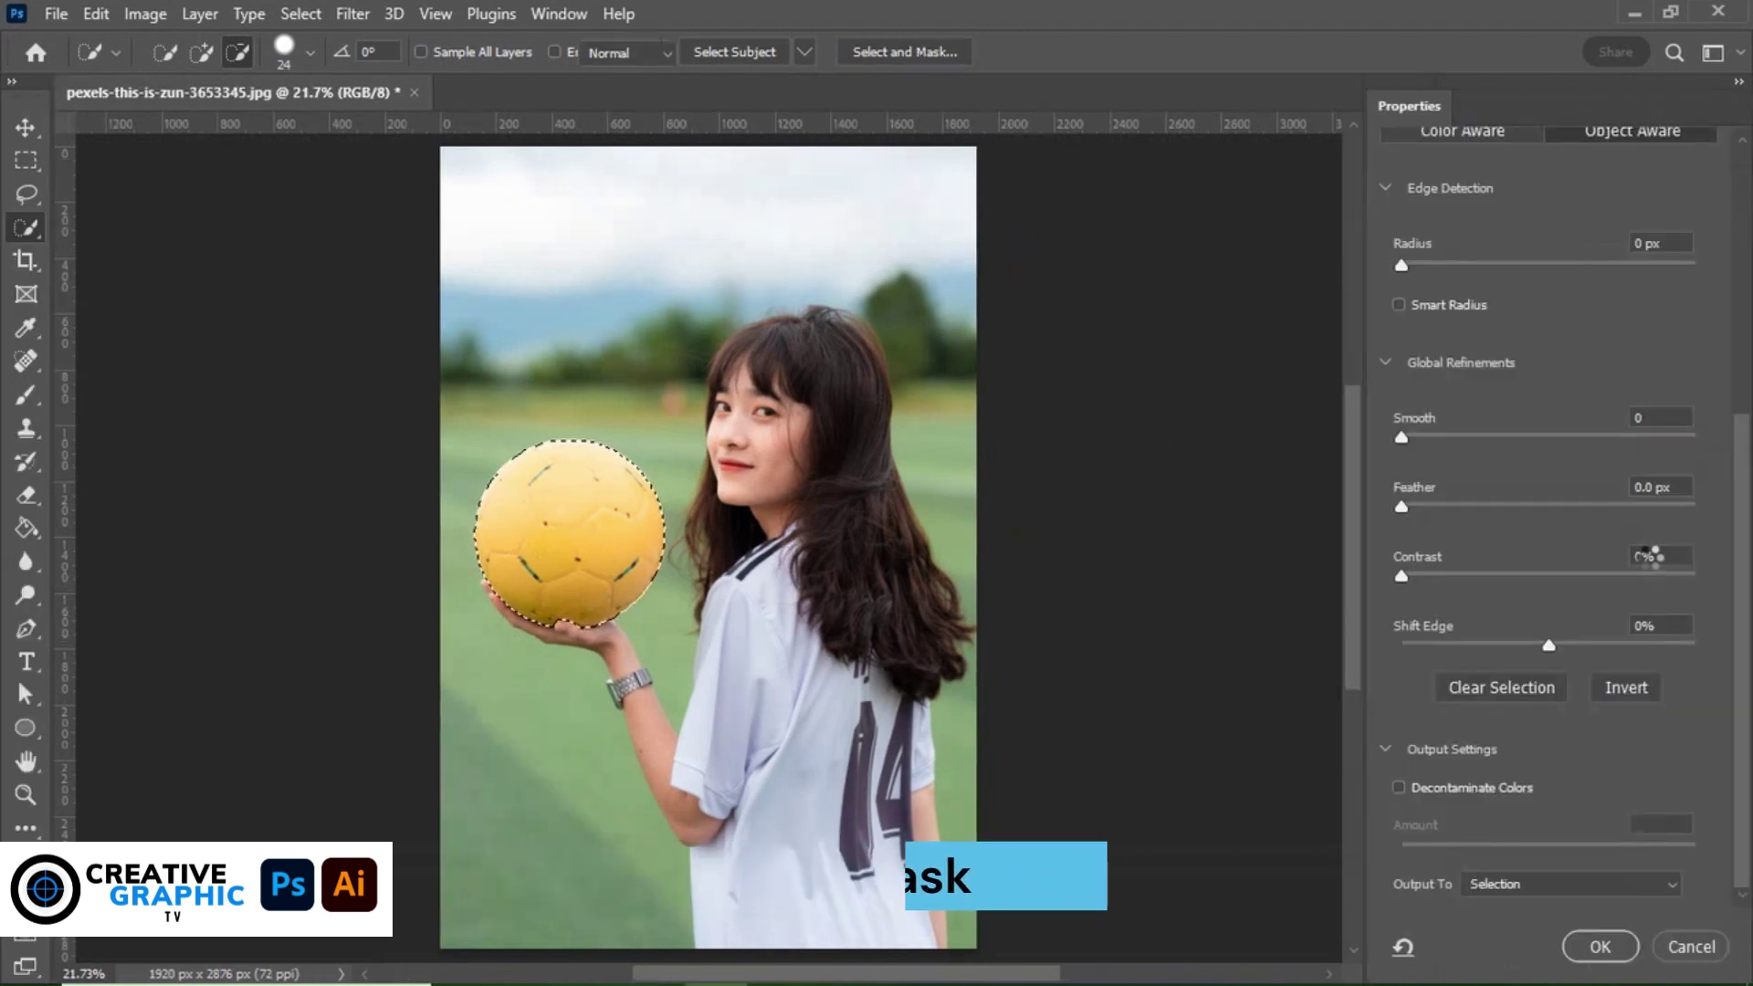
# Output the ball with Decontaminate Colors to a new layer with layer mask.
pyautogui.scroll(3, 1518, 484)
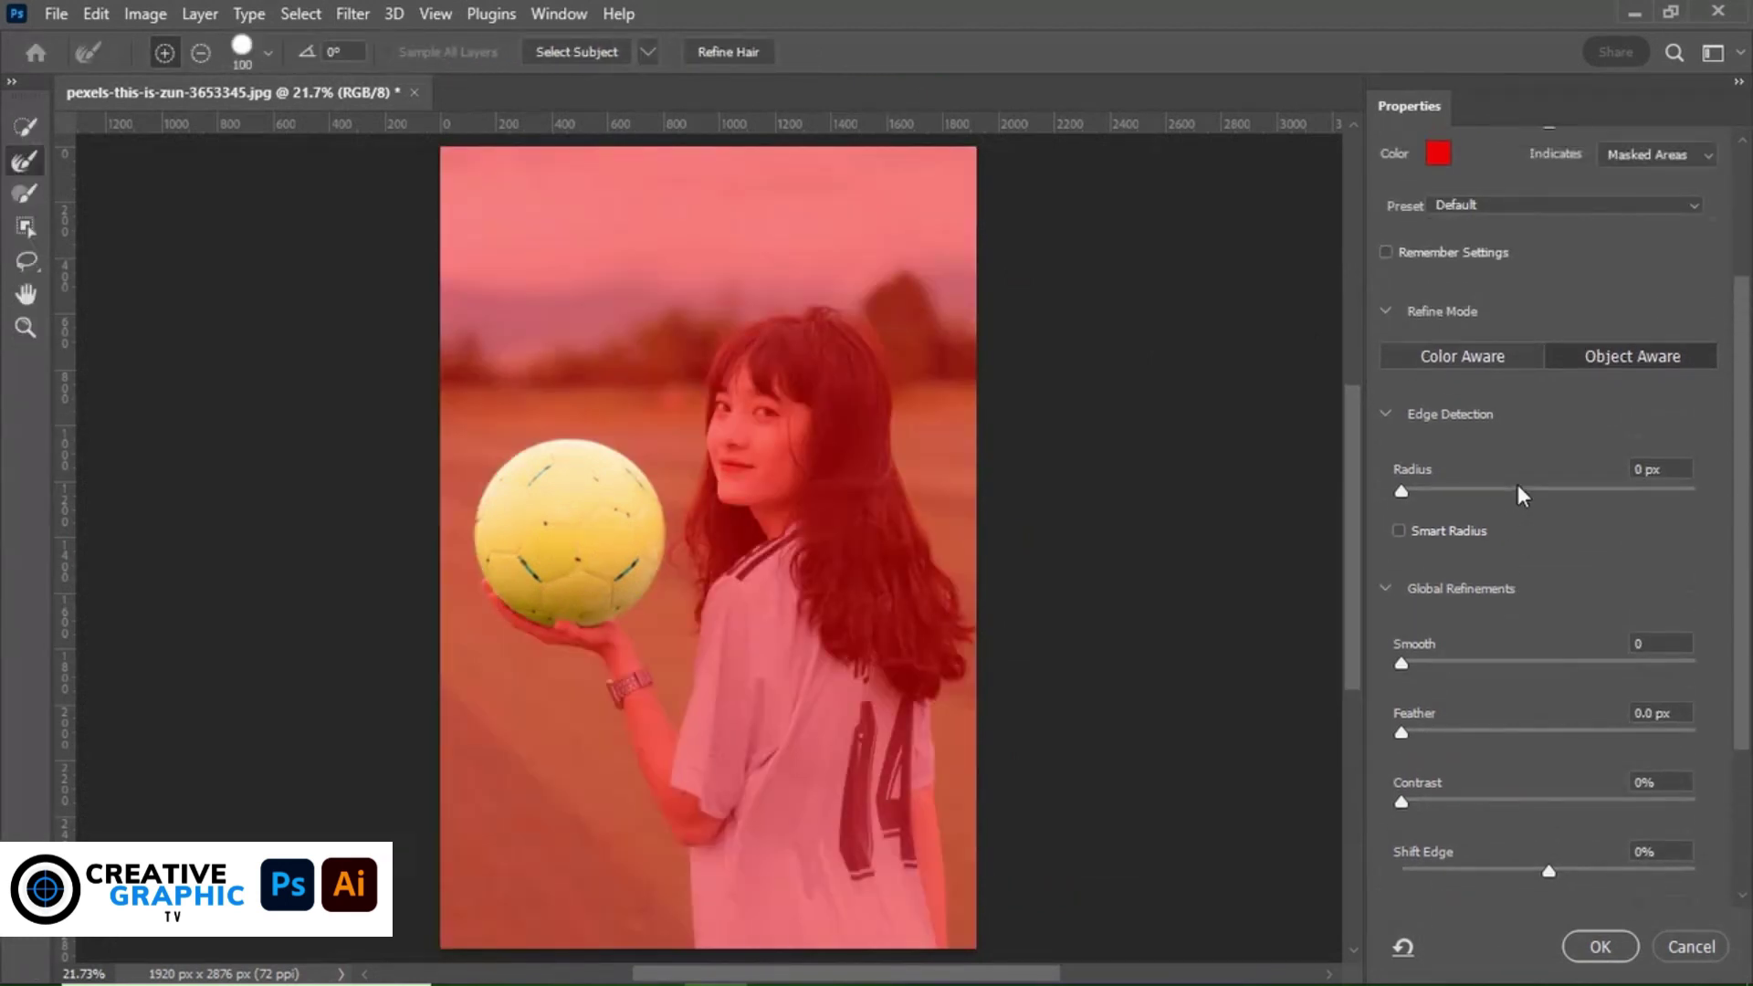
pyautogui.scroll(3, 1504, 187)
pyautogui.scroll(2, 1508, 183)
pyautogui.scroll(-1, 1616, 571)
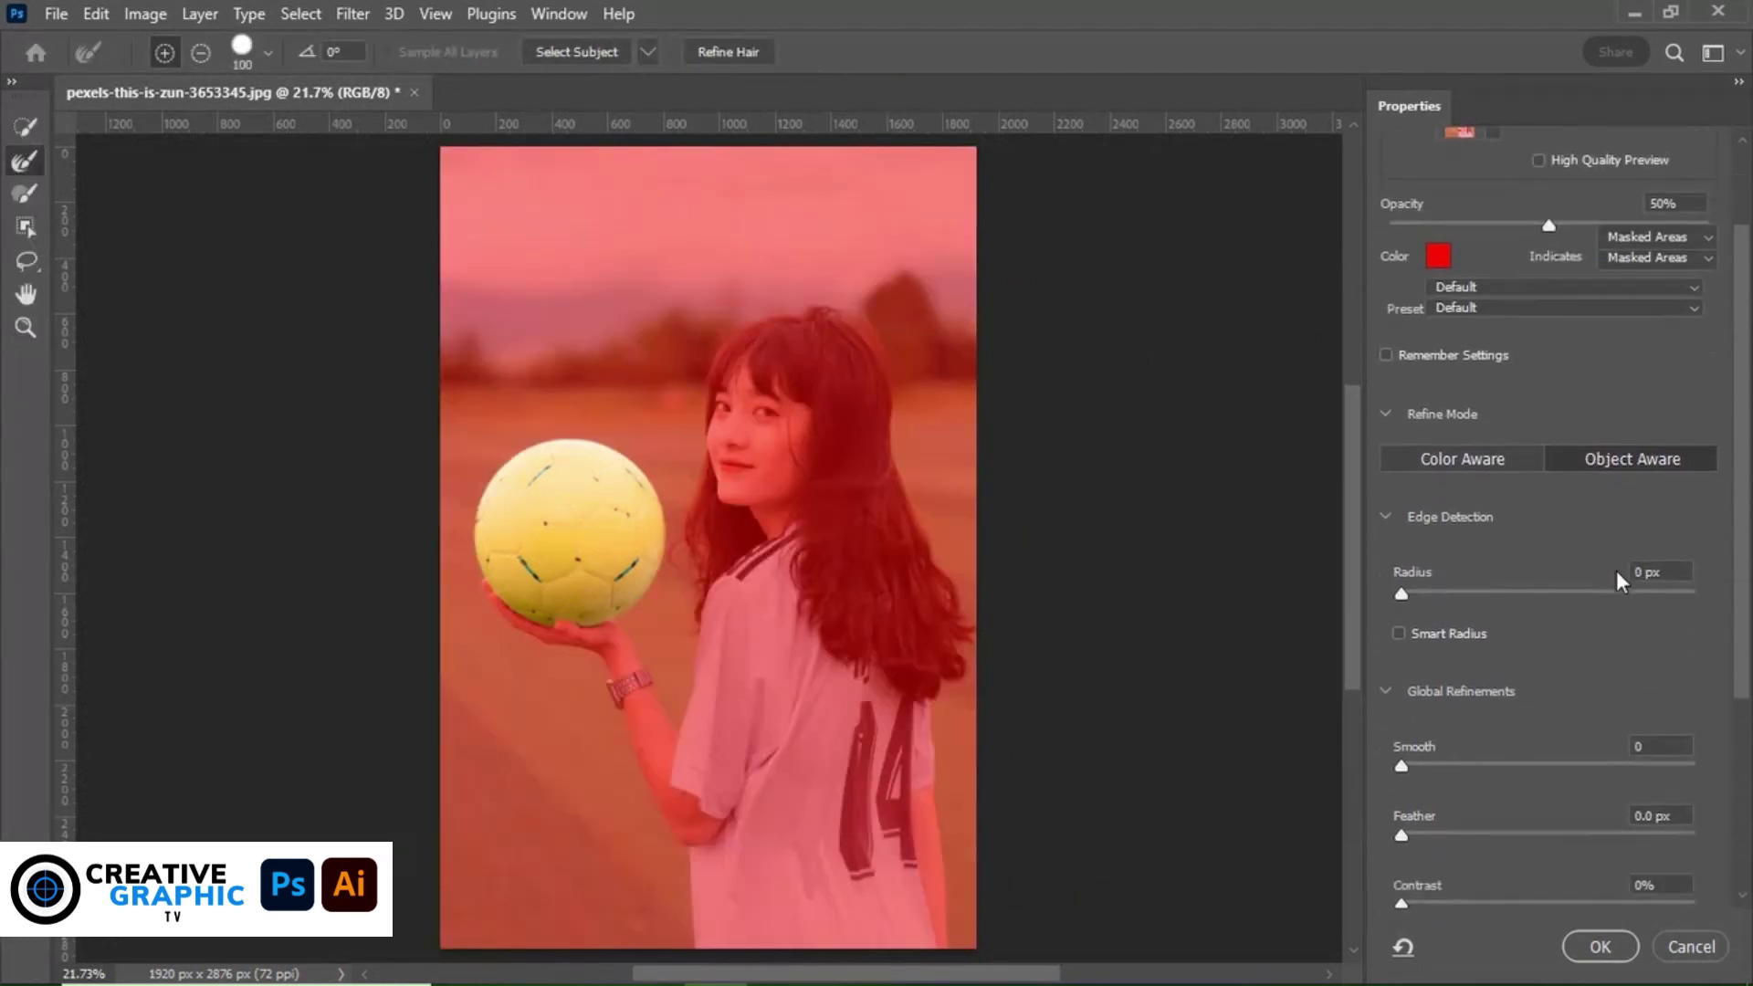
pyautogui.scroll(-3, 1616, 572)
pyautogui.scroll(-1, 1616, 572)
pyautogui.click(1558, 876)
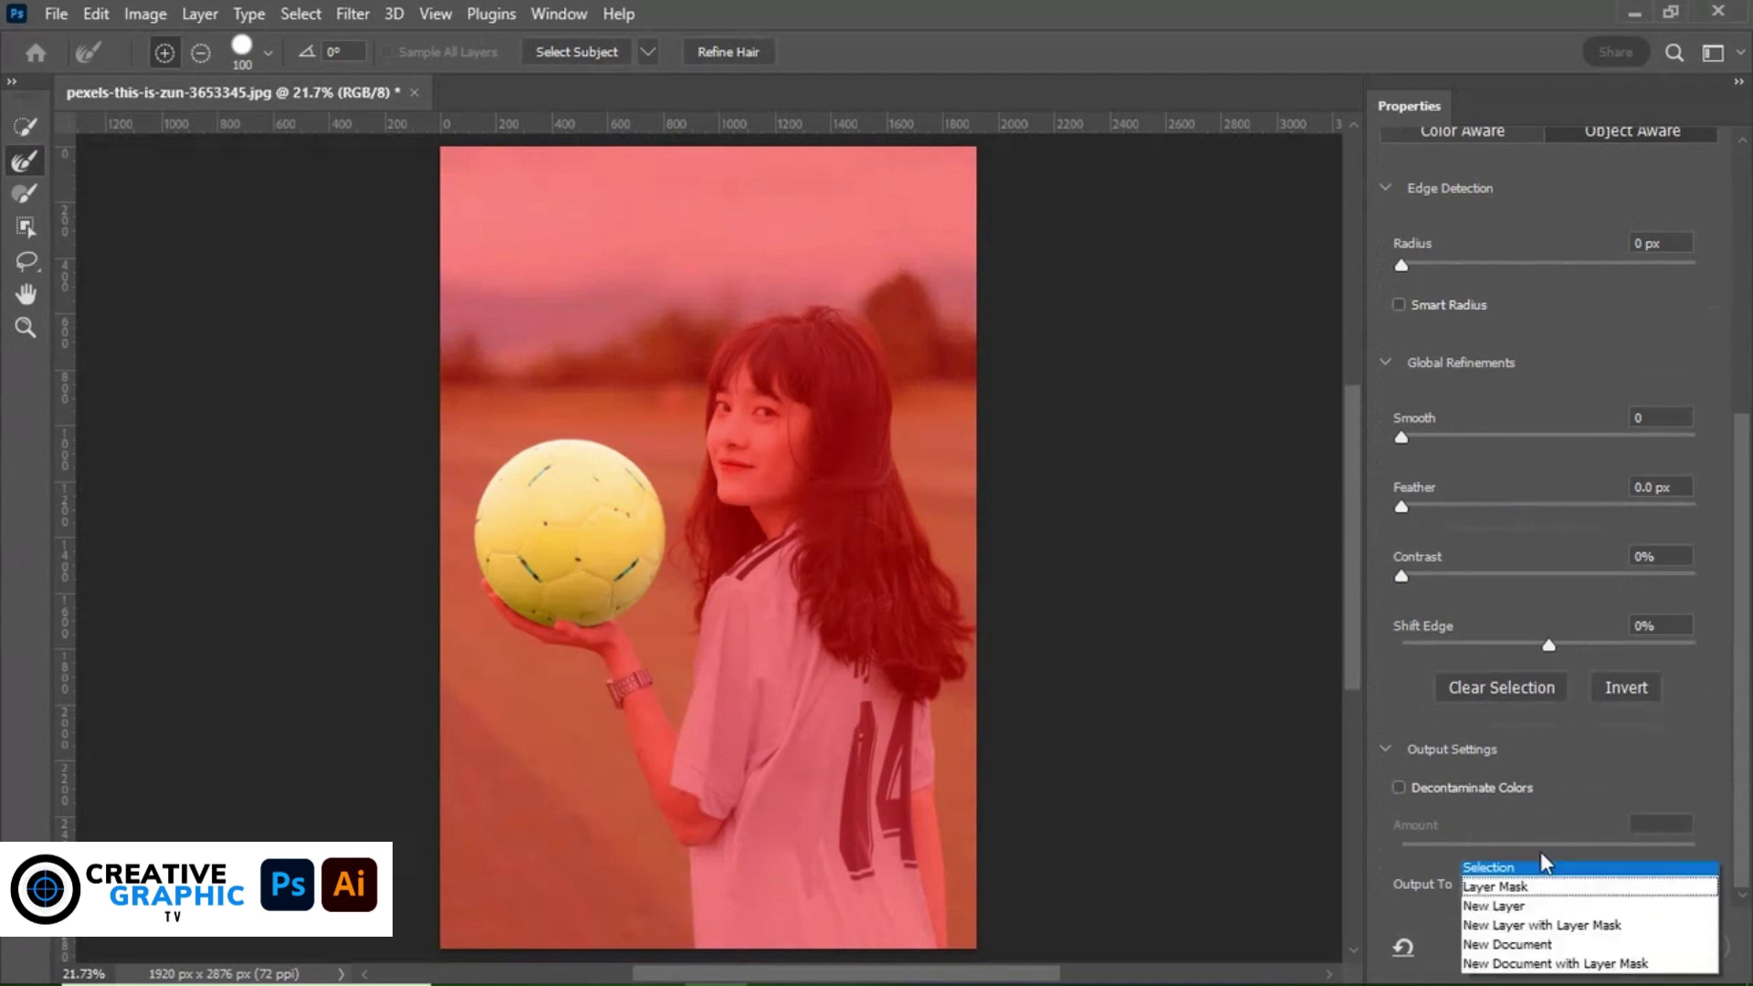
pyautogui.click(1497, 787)
pyautogui.click(1625, 941)
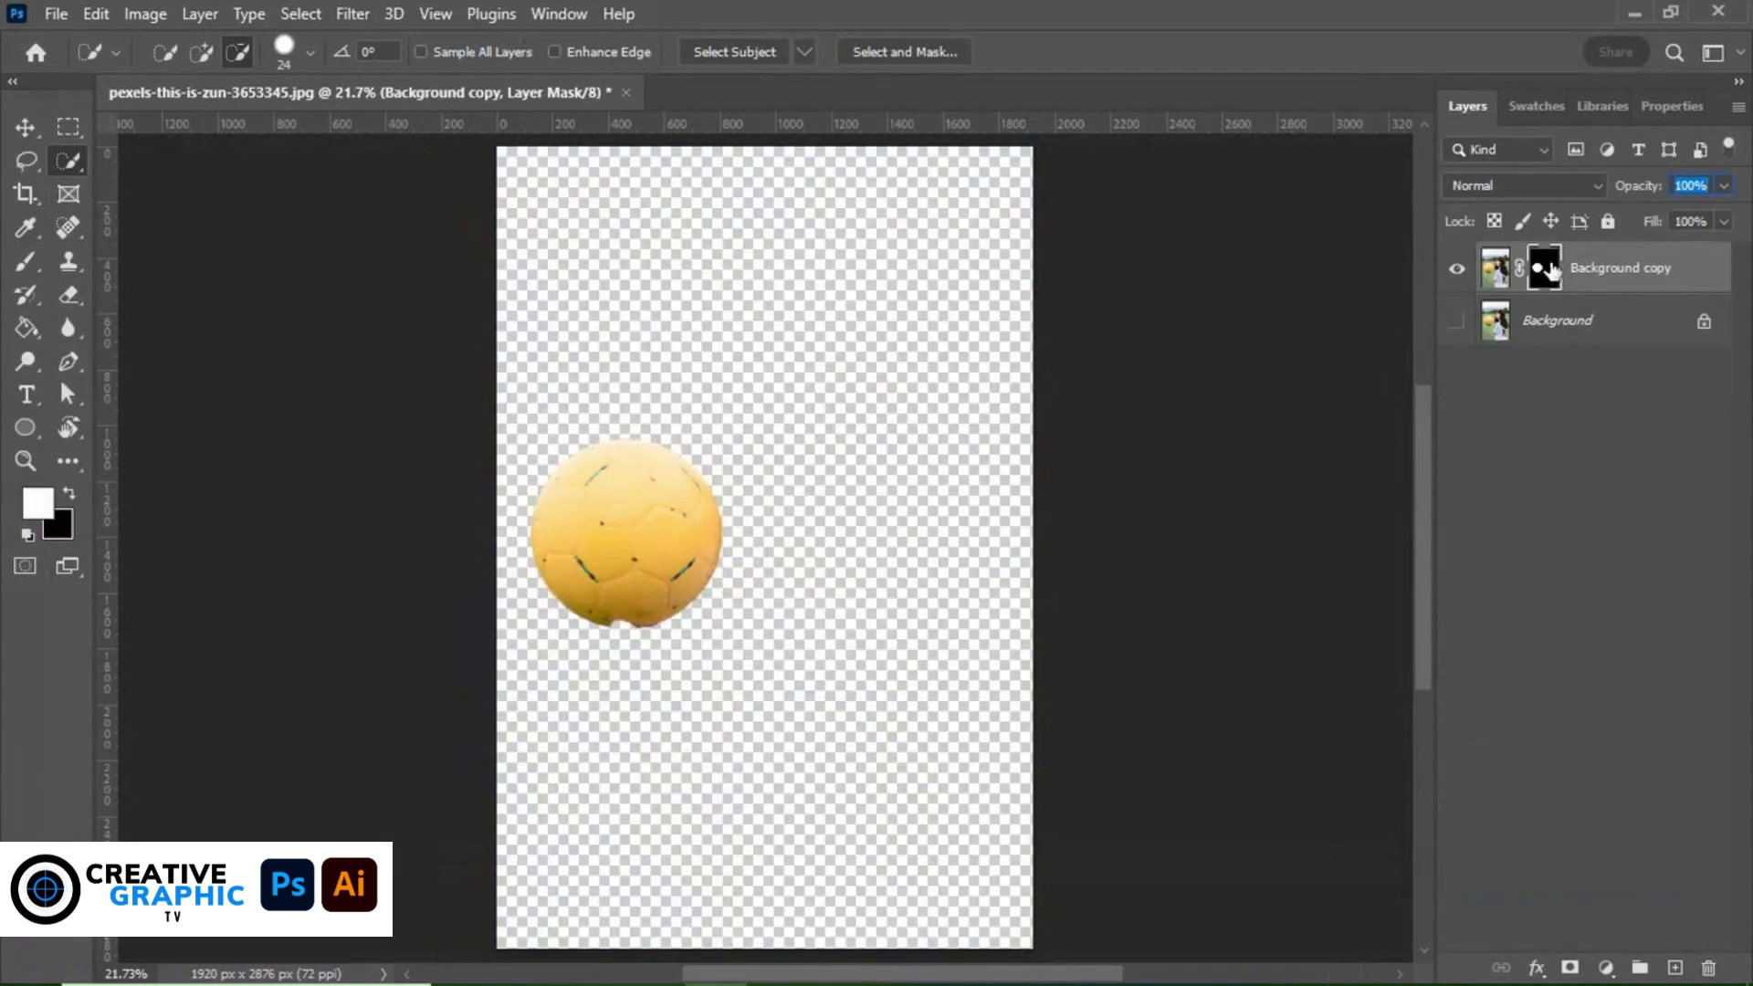
# Convert the ball layer to a smart object and make the Background layer visible again.
pyautogui.rightClick(1589, 272)
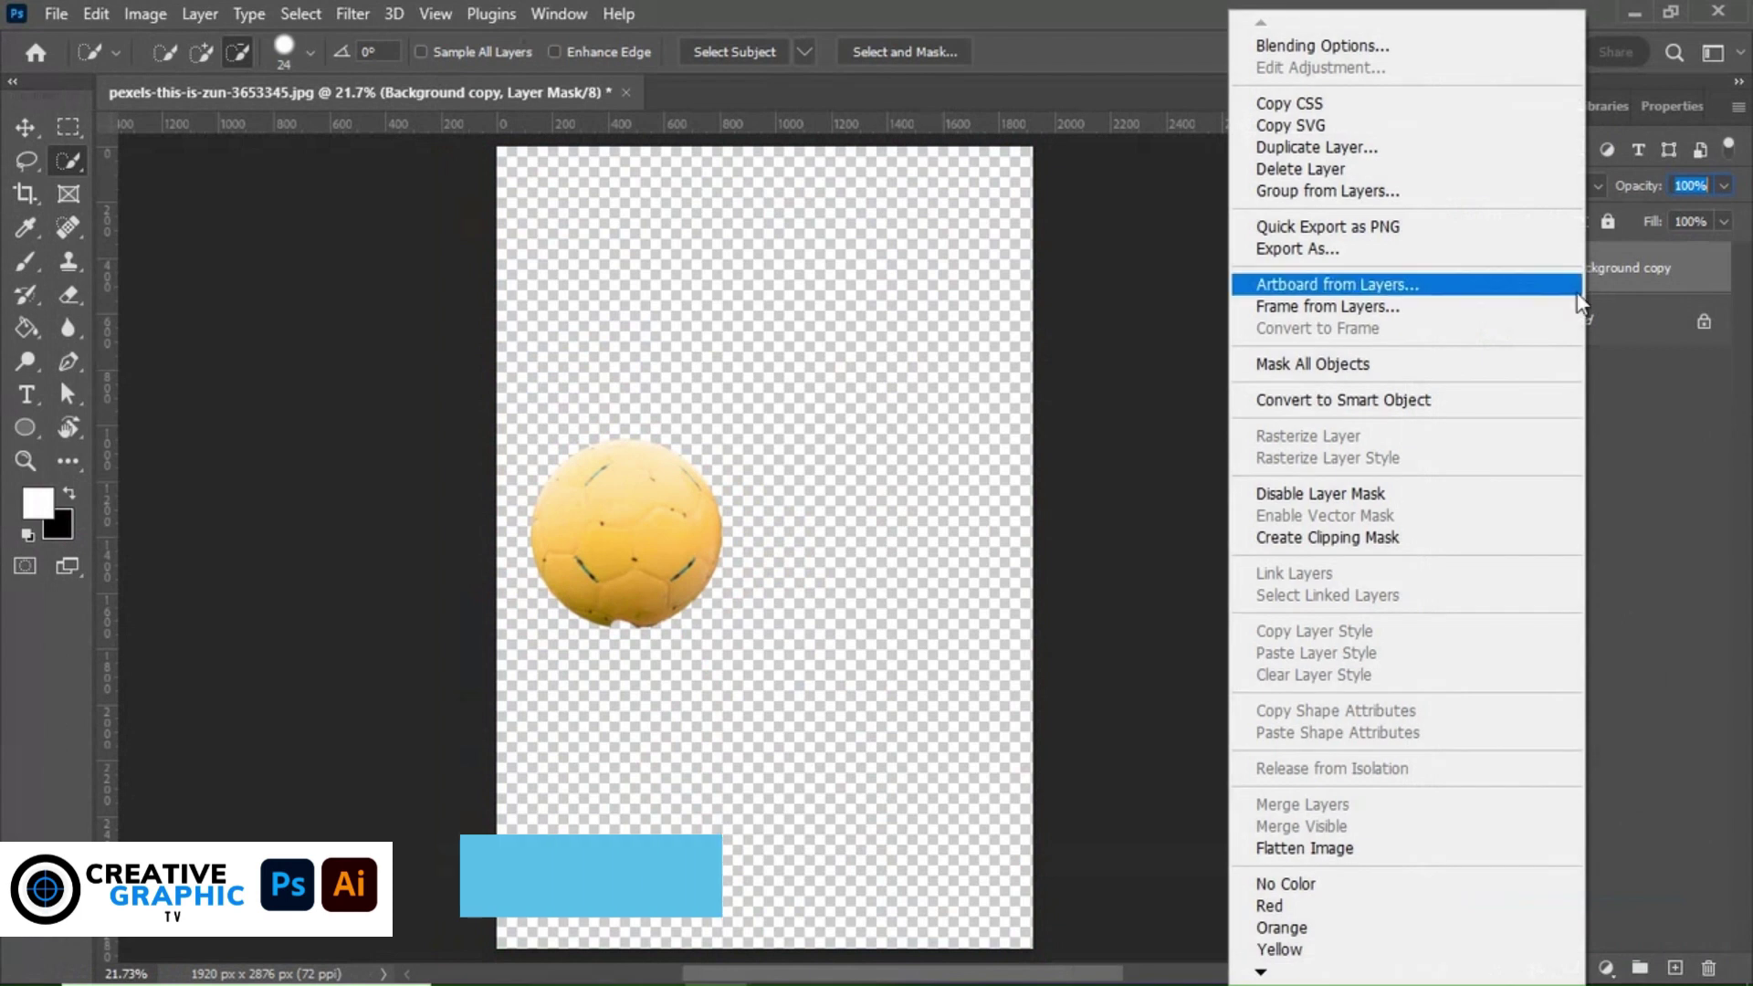
pyautogui.click(1490, 399)
pyautogui.click(1472, 324)
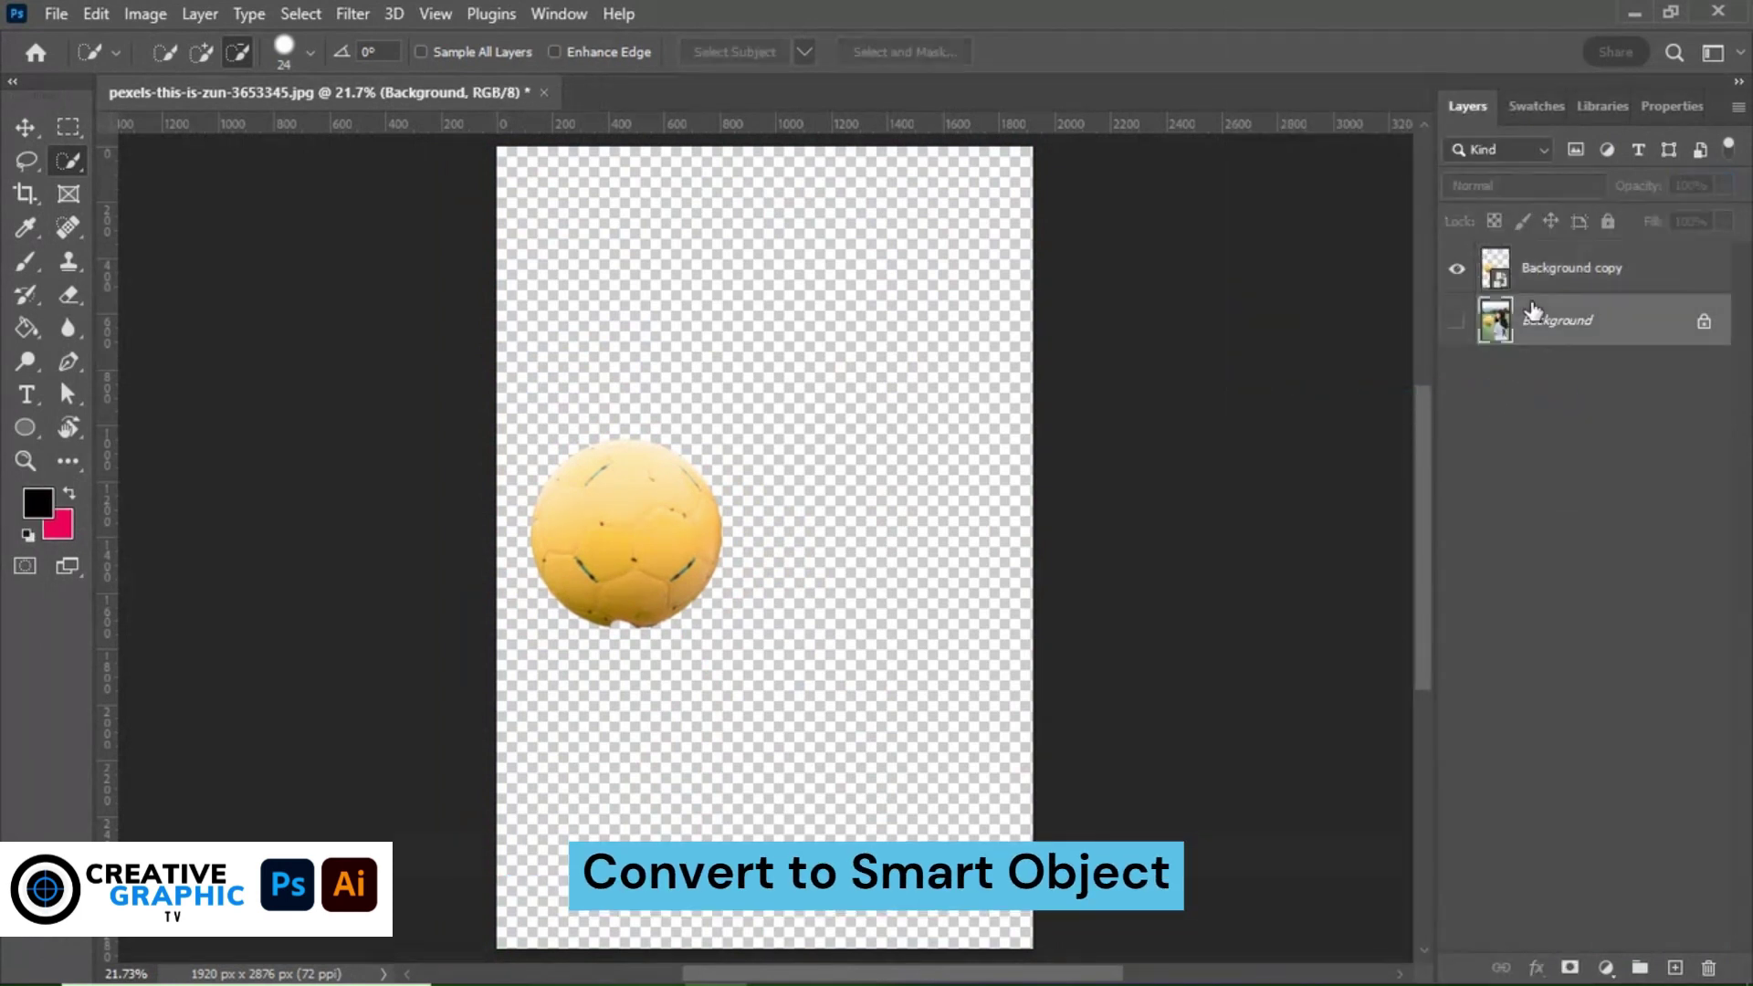
pyautogui.click(1460, 322)
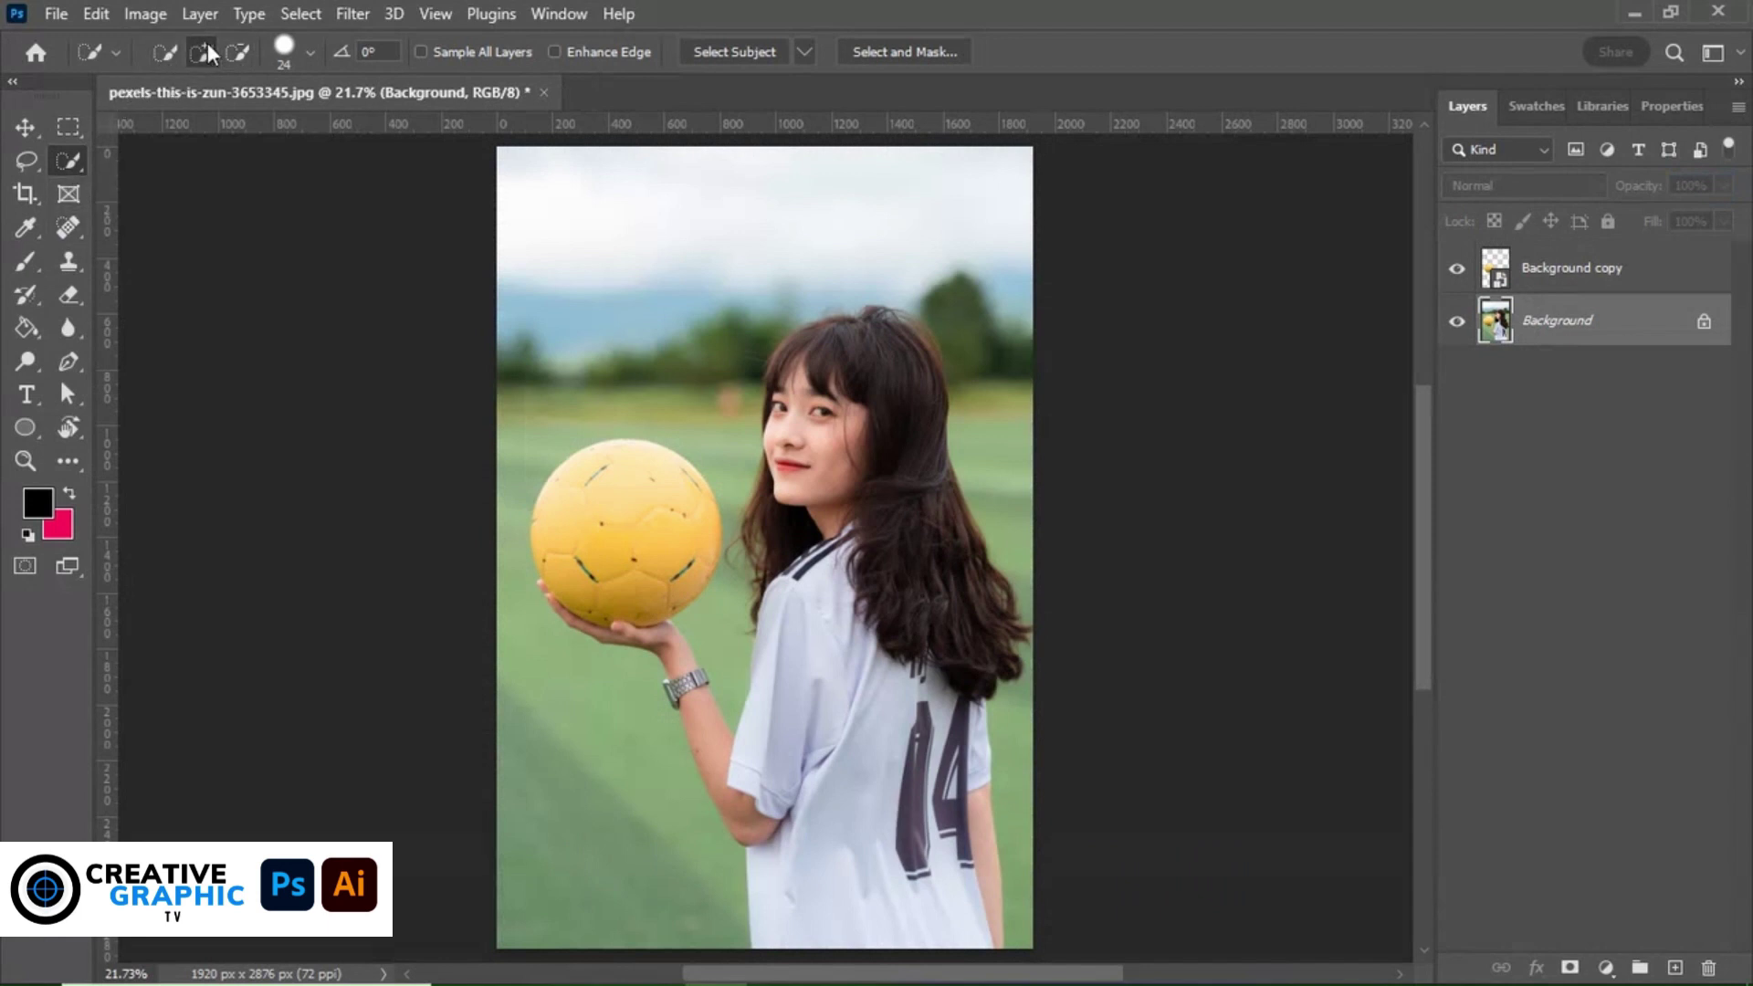
# Select the girl's hair, head, back, arm and hand with a 61 px Quick Selection brush.
pyautogui.click(310, 51)
pyautogui.moveTo(203, 121); pyautogui.dragTo(241, 125)
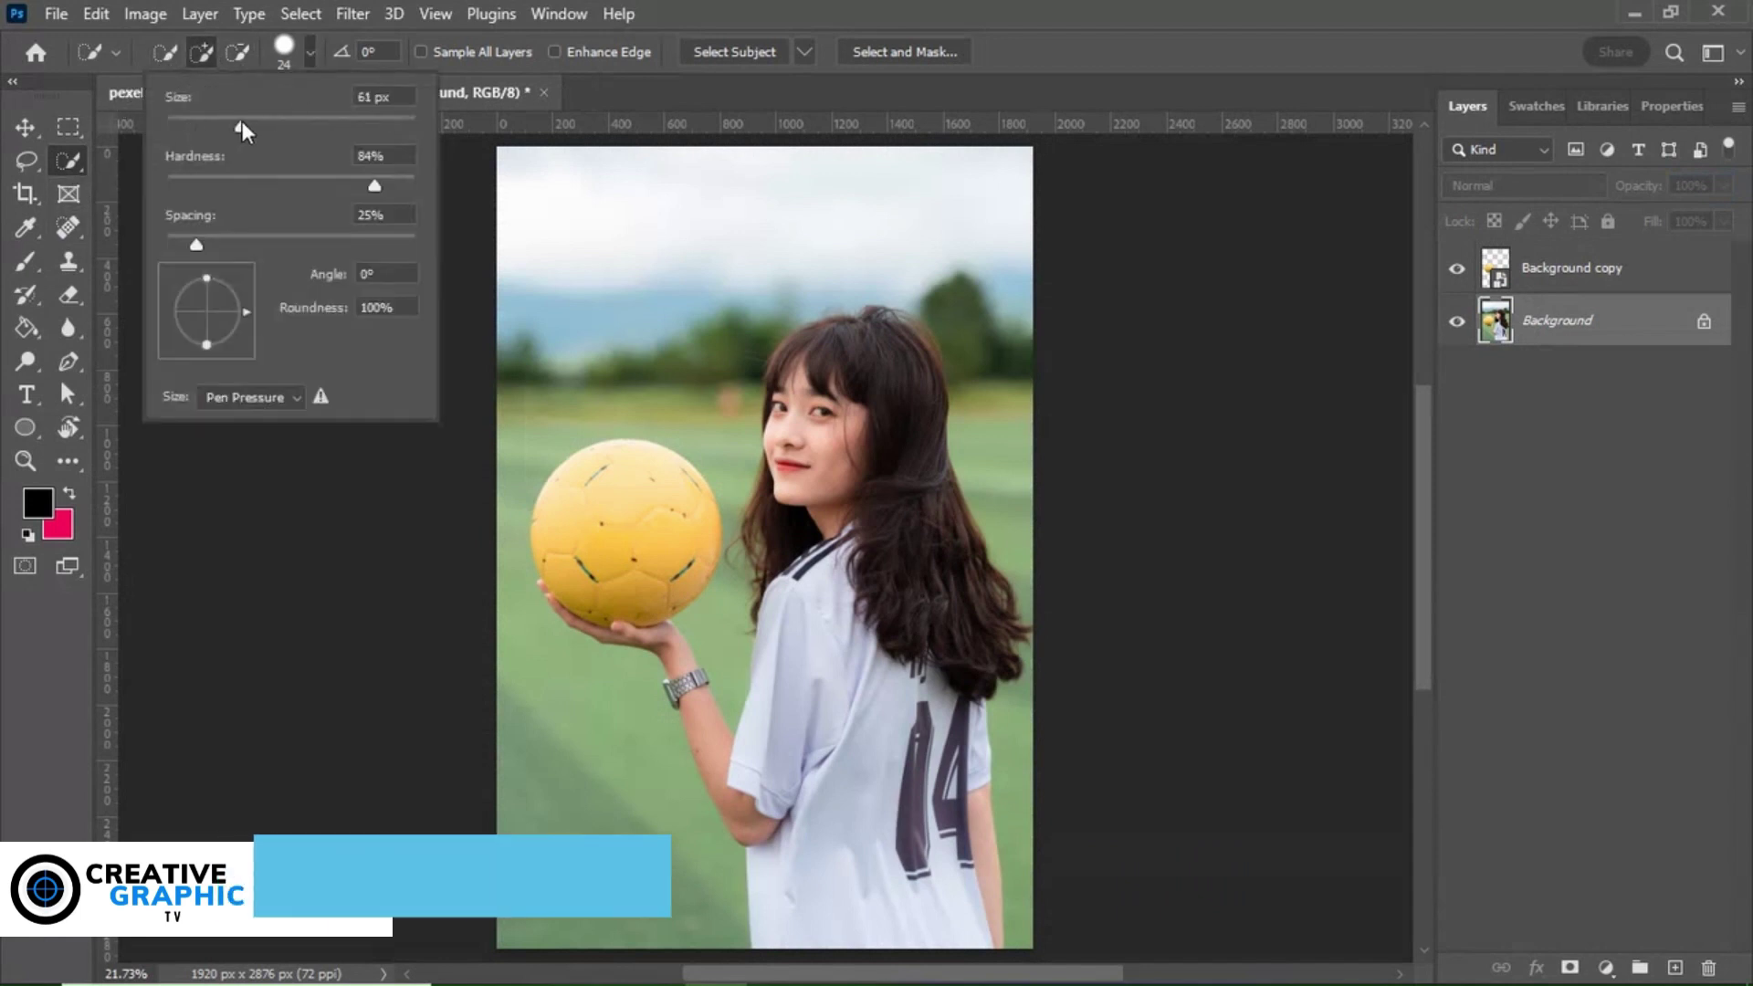
pyautogui.click(900, 364)
pyautogui.moveTo(868, 366)
pyautogui.mouseDown()
pyautogui.moveTo(965, 727)
pyautogui.moveTo(776, 776)
pyautogui.mouseUp()
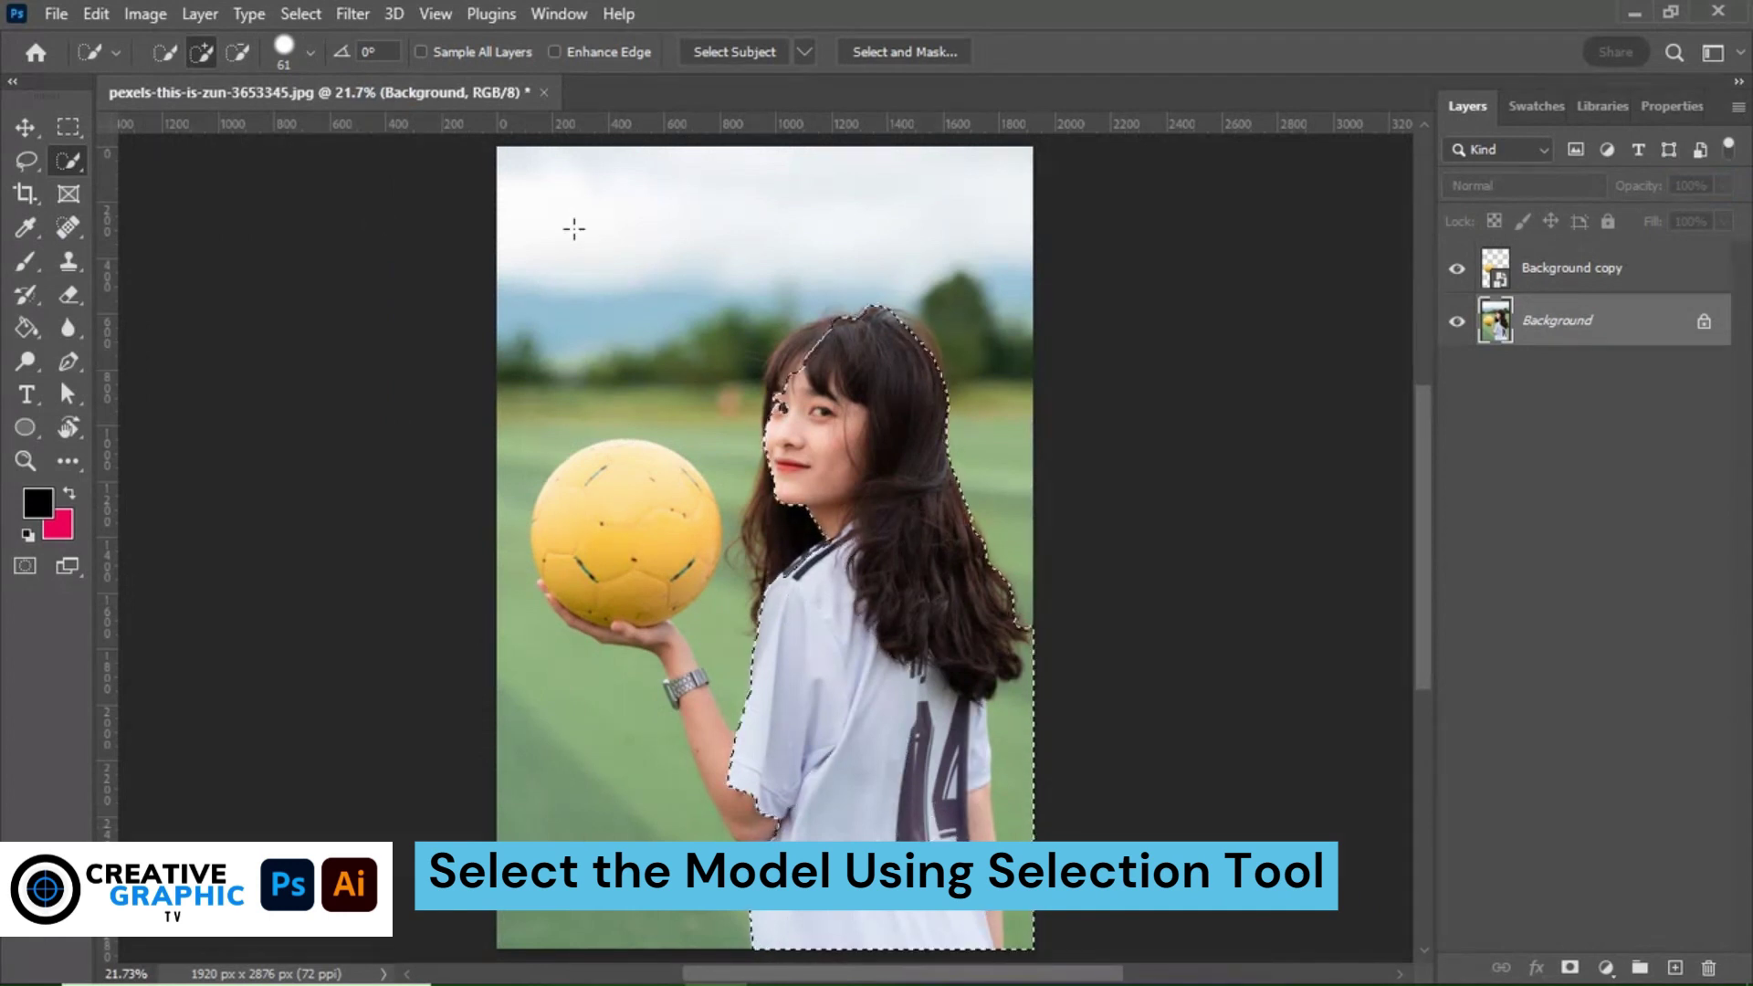
pyautogui.moveTo(649, 642); pyautogui.dragTo(721, 795)
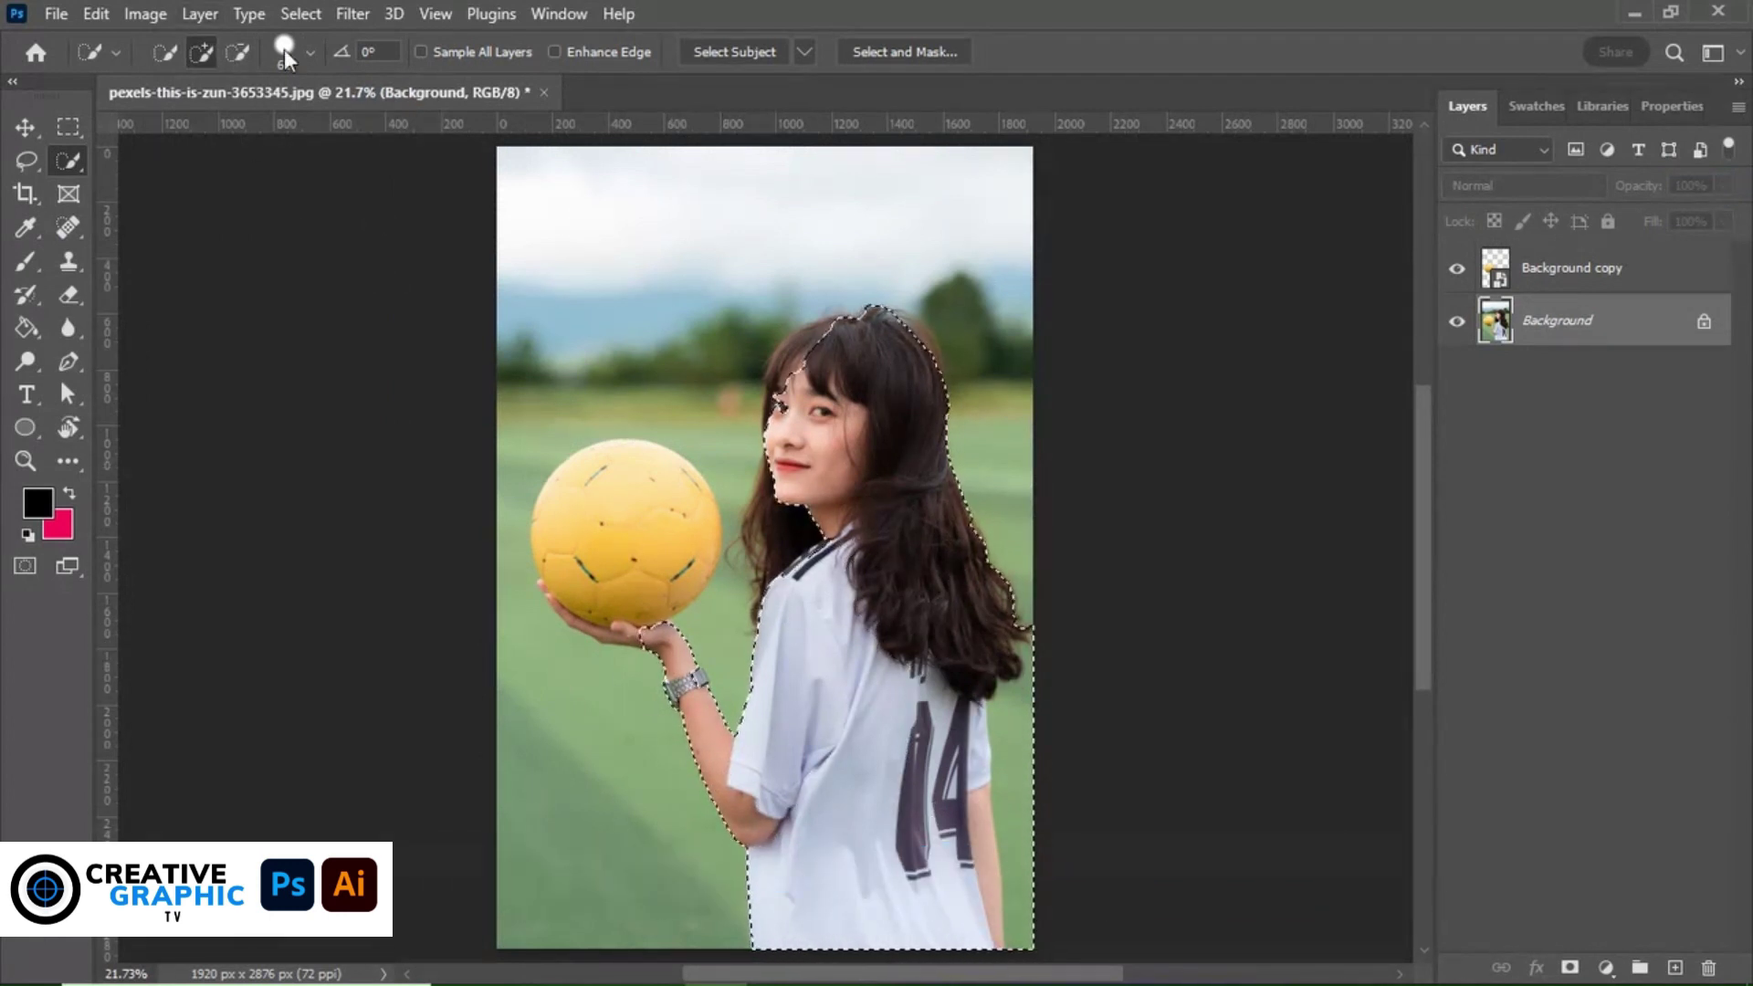
# Add the area around the hand and the remaining hair using a 19 px brush.
pyautogui.click(311, 52)
pyautogui.moveTo(234, 118); pyautogui.dragTo(193, 119)
pyautogui.moveTo(630, 653)
pyautogui.mouseDown()
pyautogui.moveTo(546, 614)
pyautogui.moveTo(575, 635)
pyautogui.mouseUp()
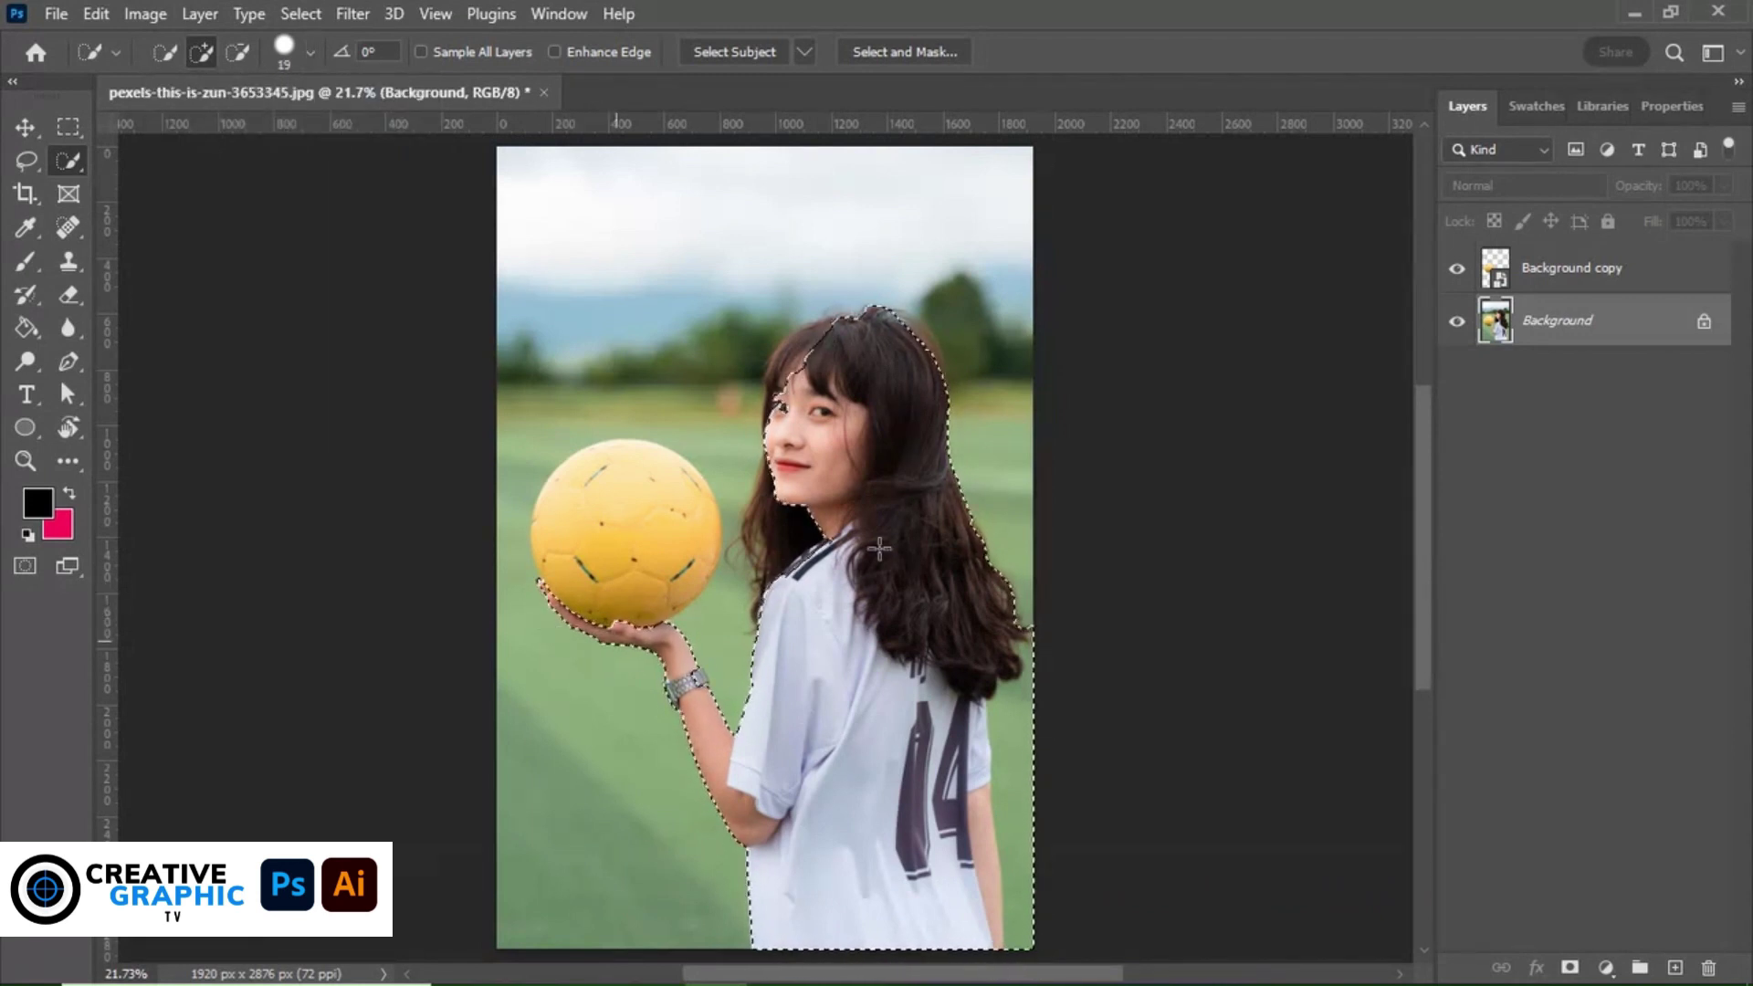
pyautogui.moveTo(824, 334); pyautogui.dragTo(779, 359)
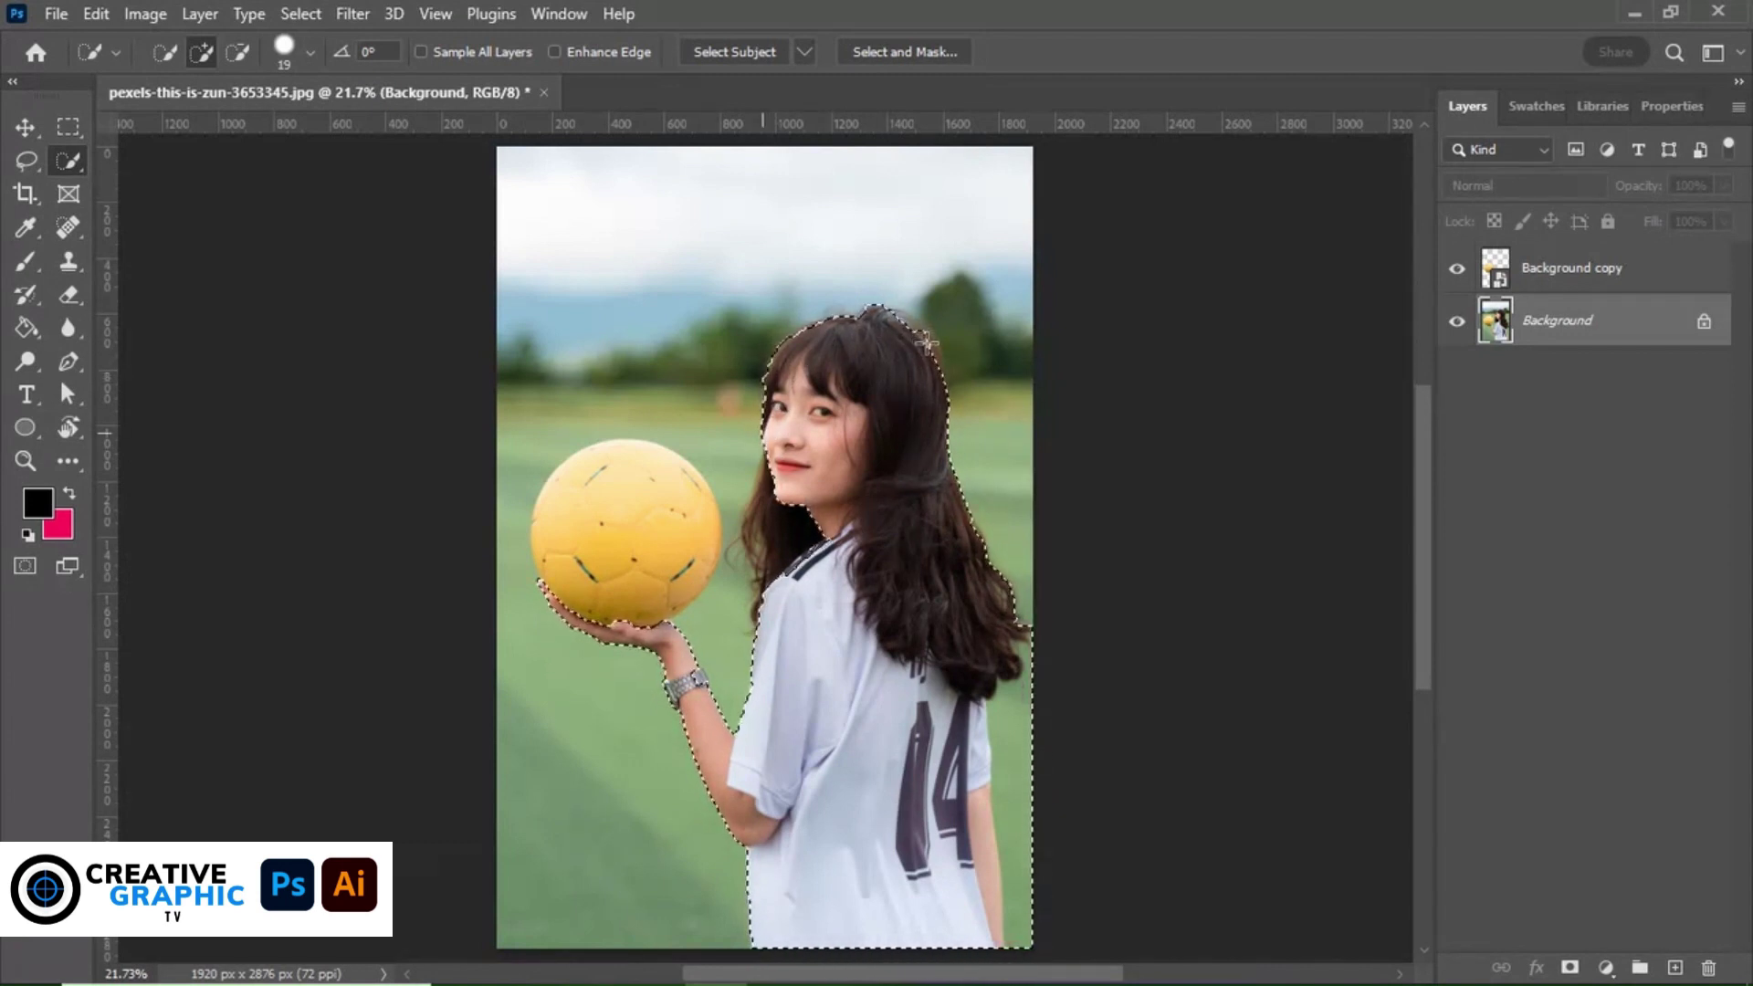
pyautogui.moveTo(808, 525); pyautogui.dragTo(777, 571)
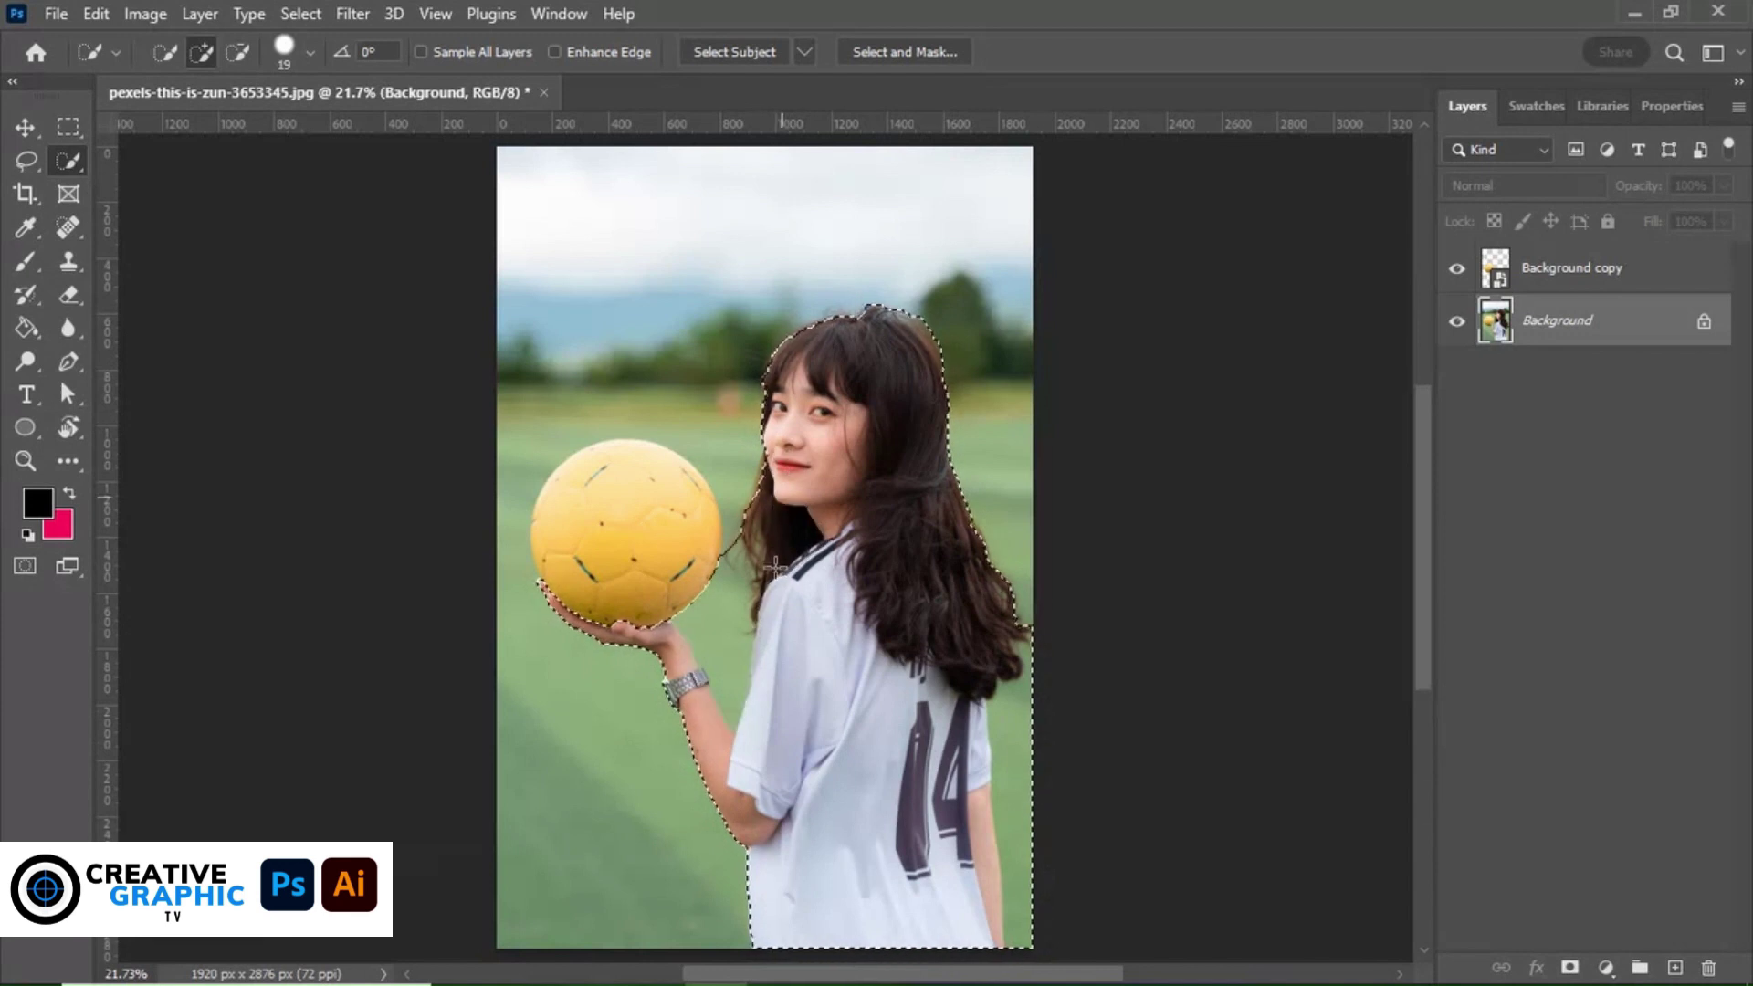
# Subtract the green strip along the right edge with an 8 px brush.
pyautogui.click(310, 52)
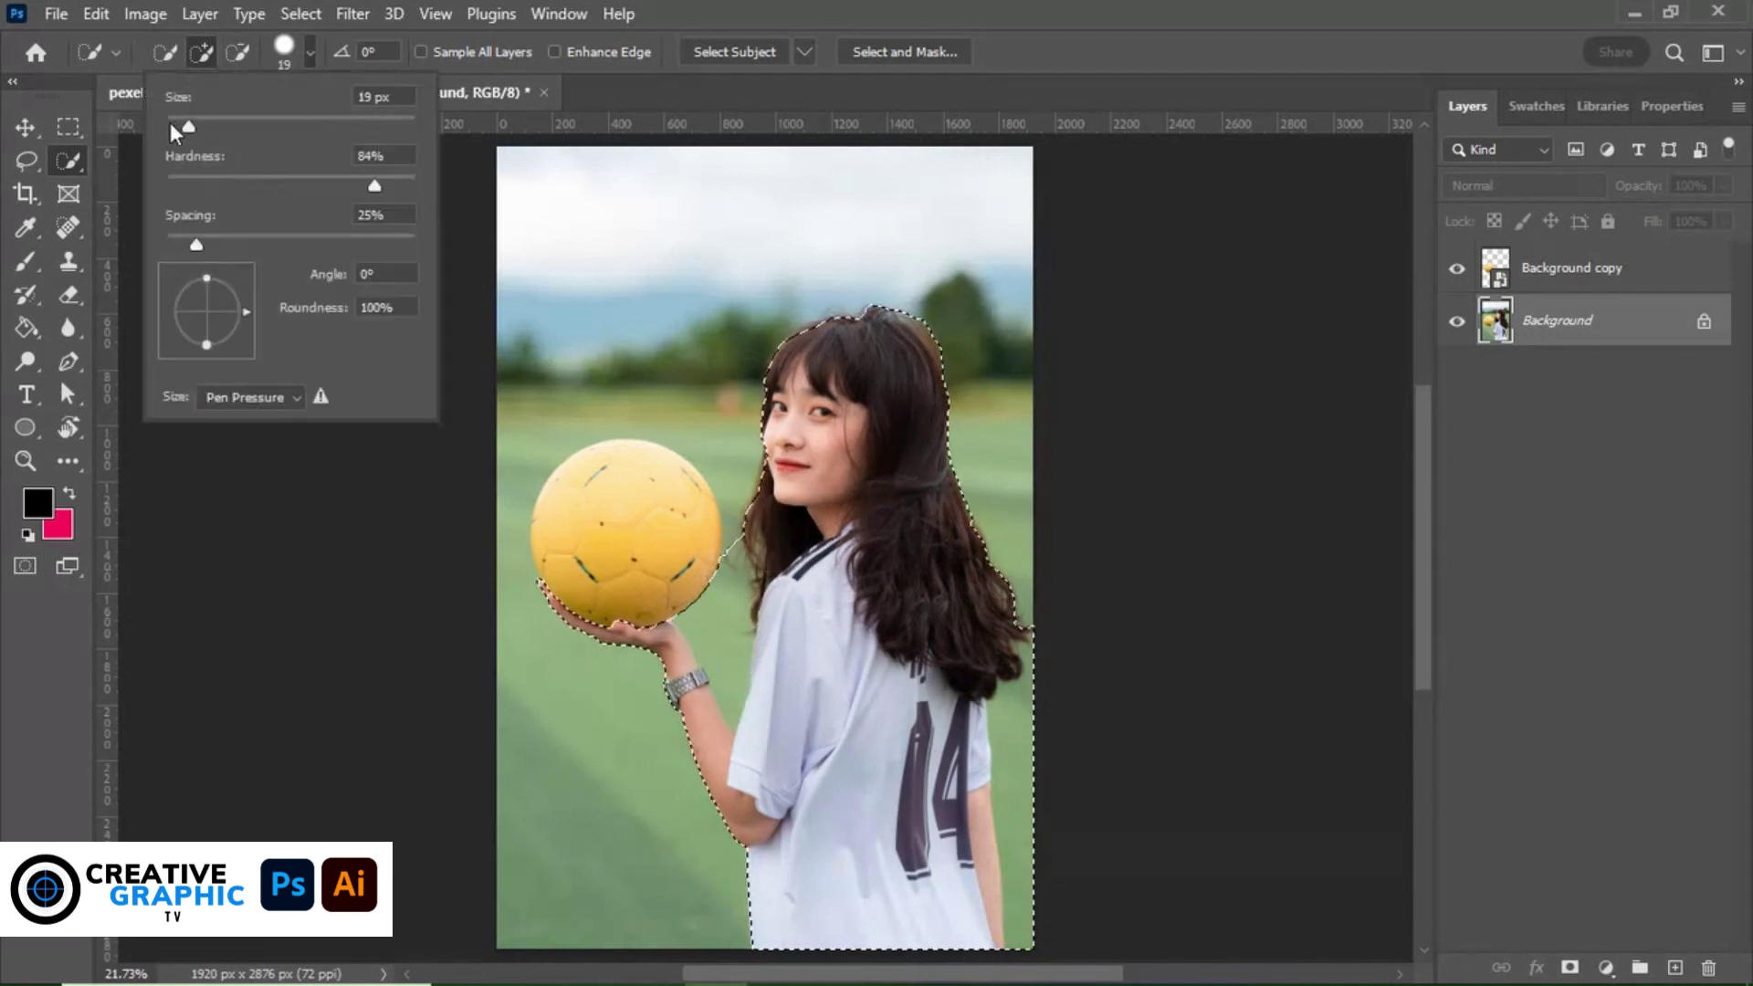
pyautogui.moveTo(170, 122); pyautogui.dragTo(161, 122)
pyautogui.click(237, 52)
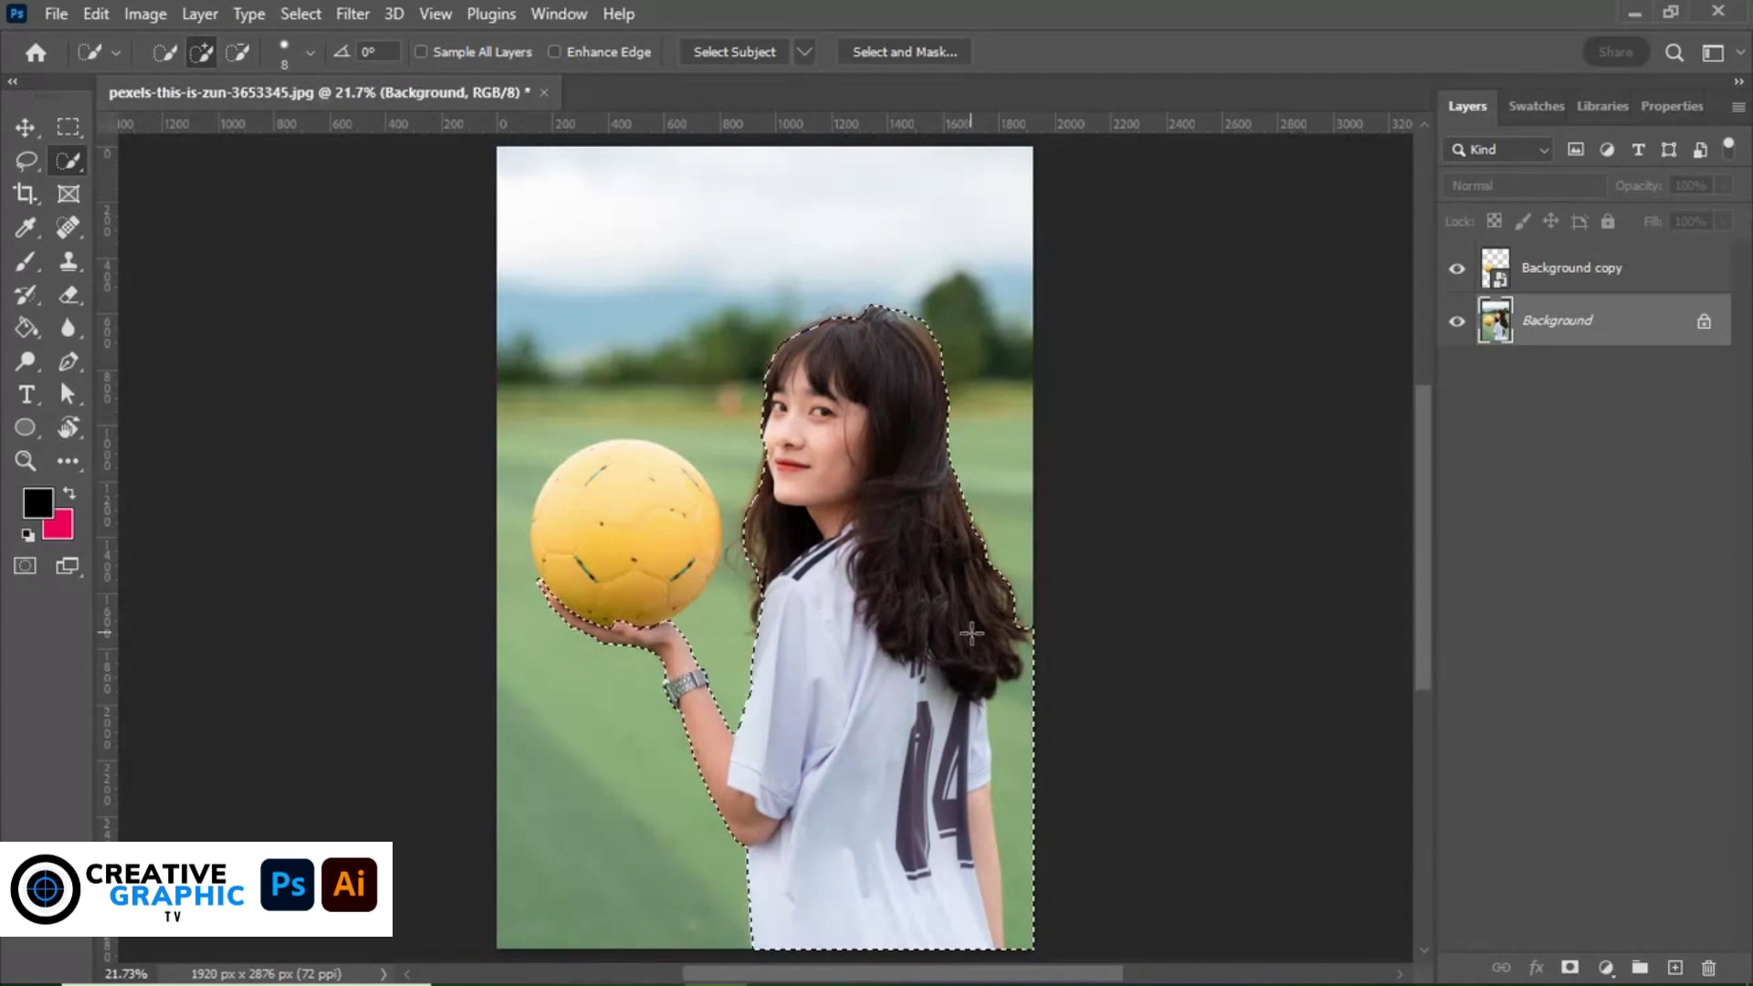
pyautogui.moveTo(1034, 802); pyautogui.dragTo(1024, 863)
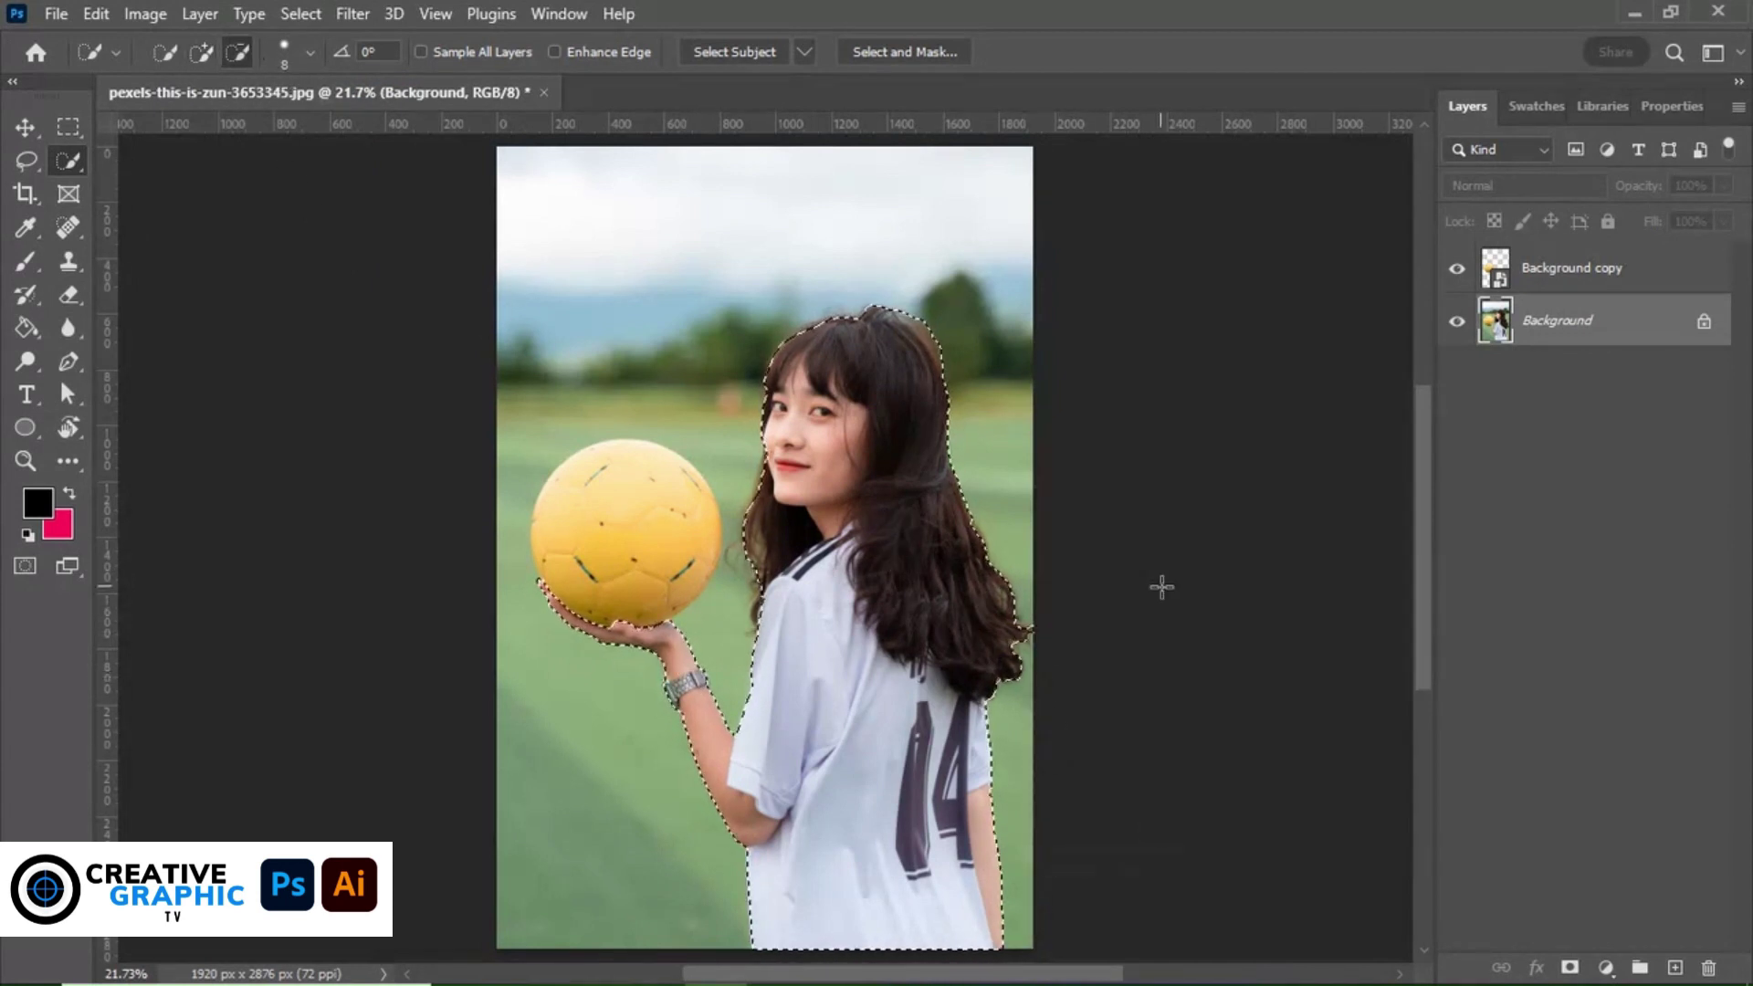
# Refine the selection edges around the girl's hair and wrist in Select and Mask.
pyautogui.click(895, 55)
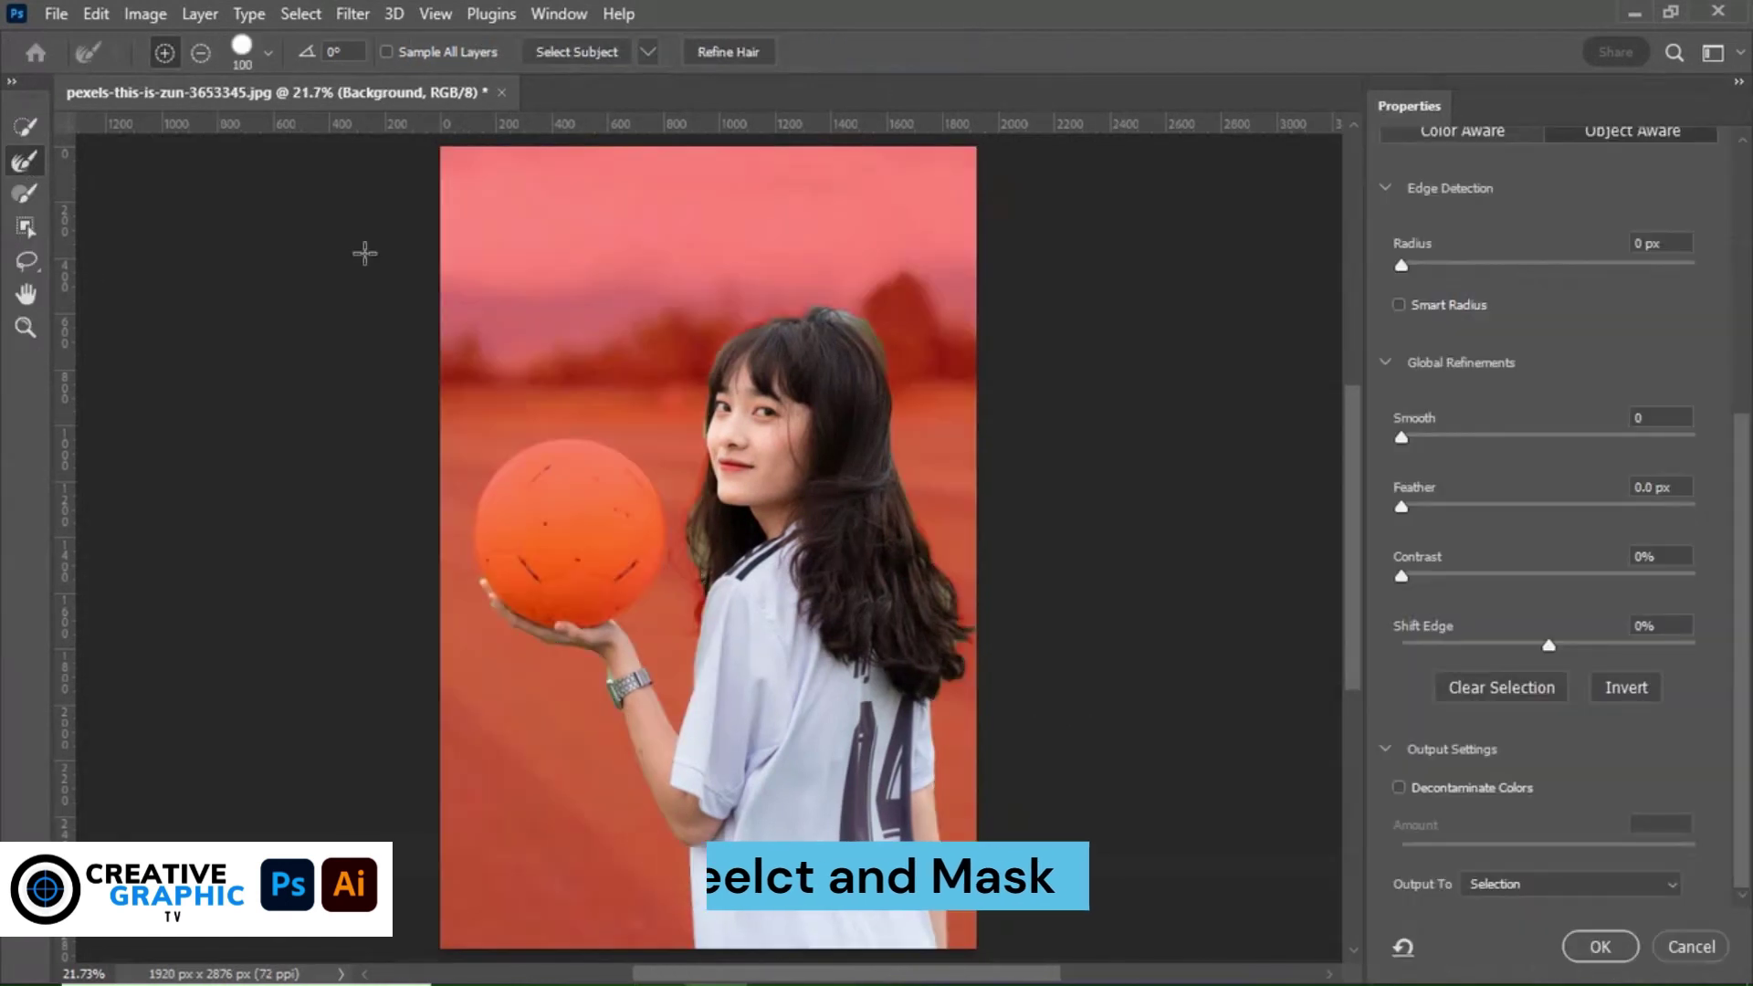
pyautogui.moveTo(784, 304)
pyautogui.mouseDown()
pyautogui.moveTo(866, 309)
pyautogui.moveTo(883, 359)
pyautogui.mouseUp()
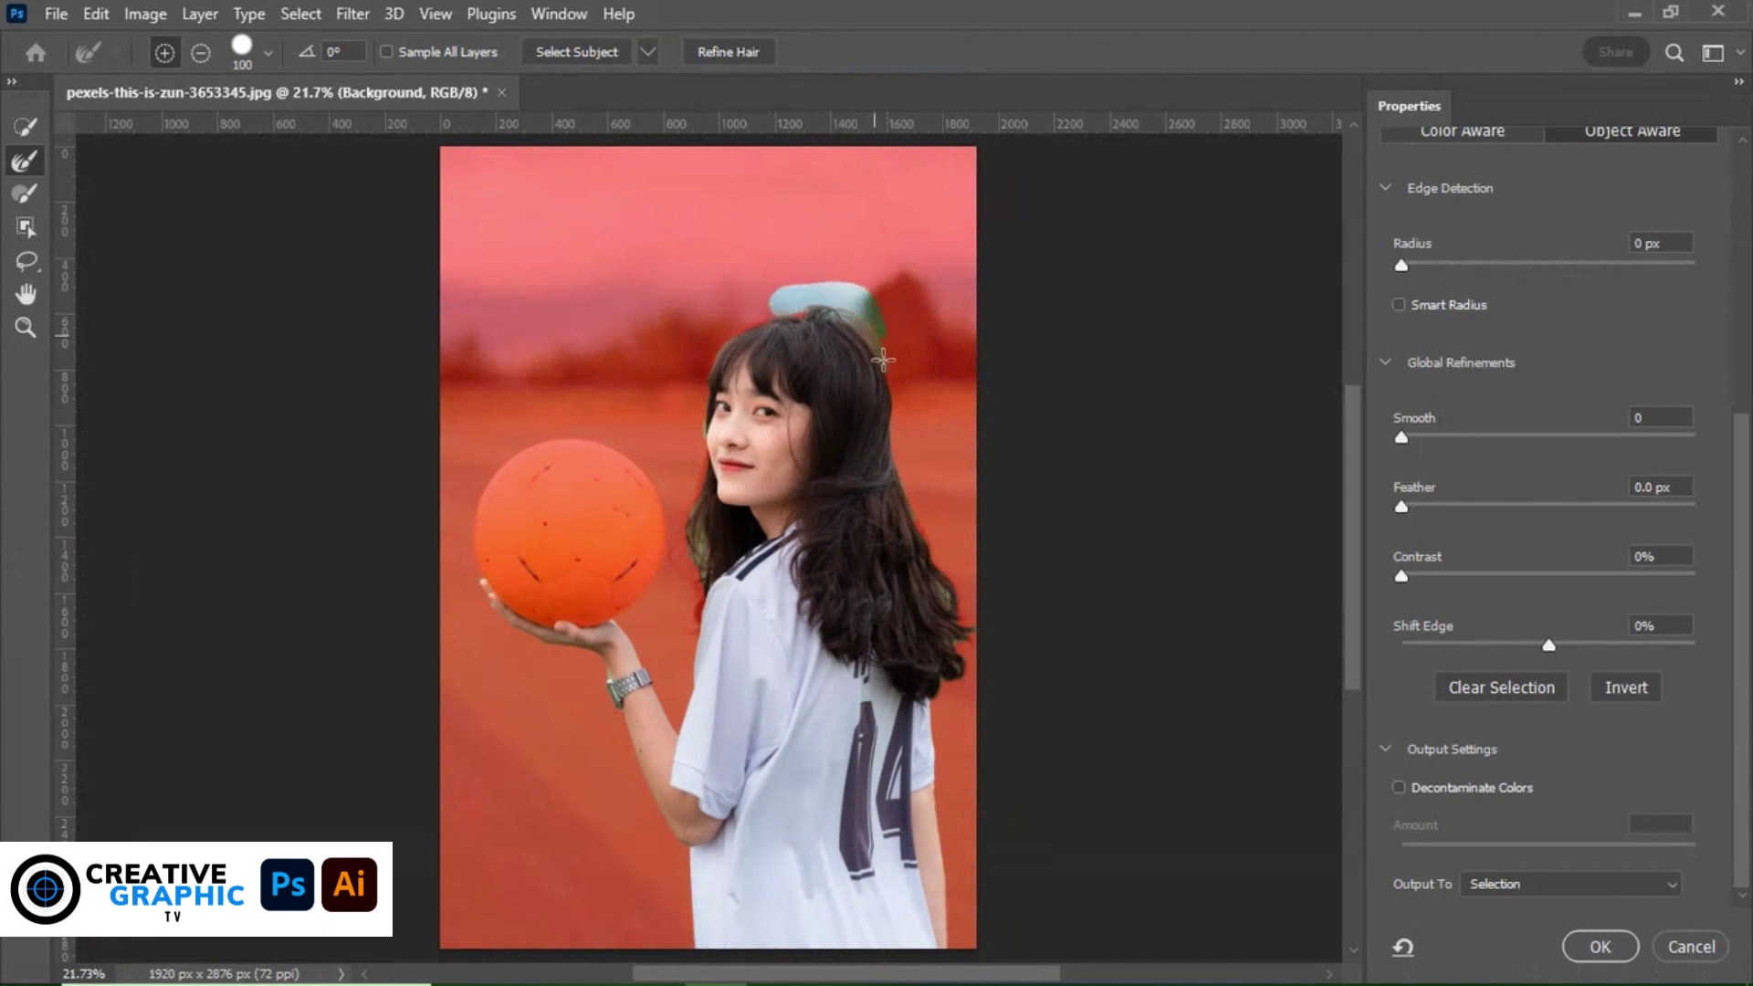
pyautogui.moveTo(922, 480); pyautogui.dragTo(953, 934)
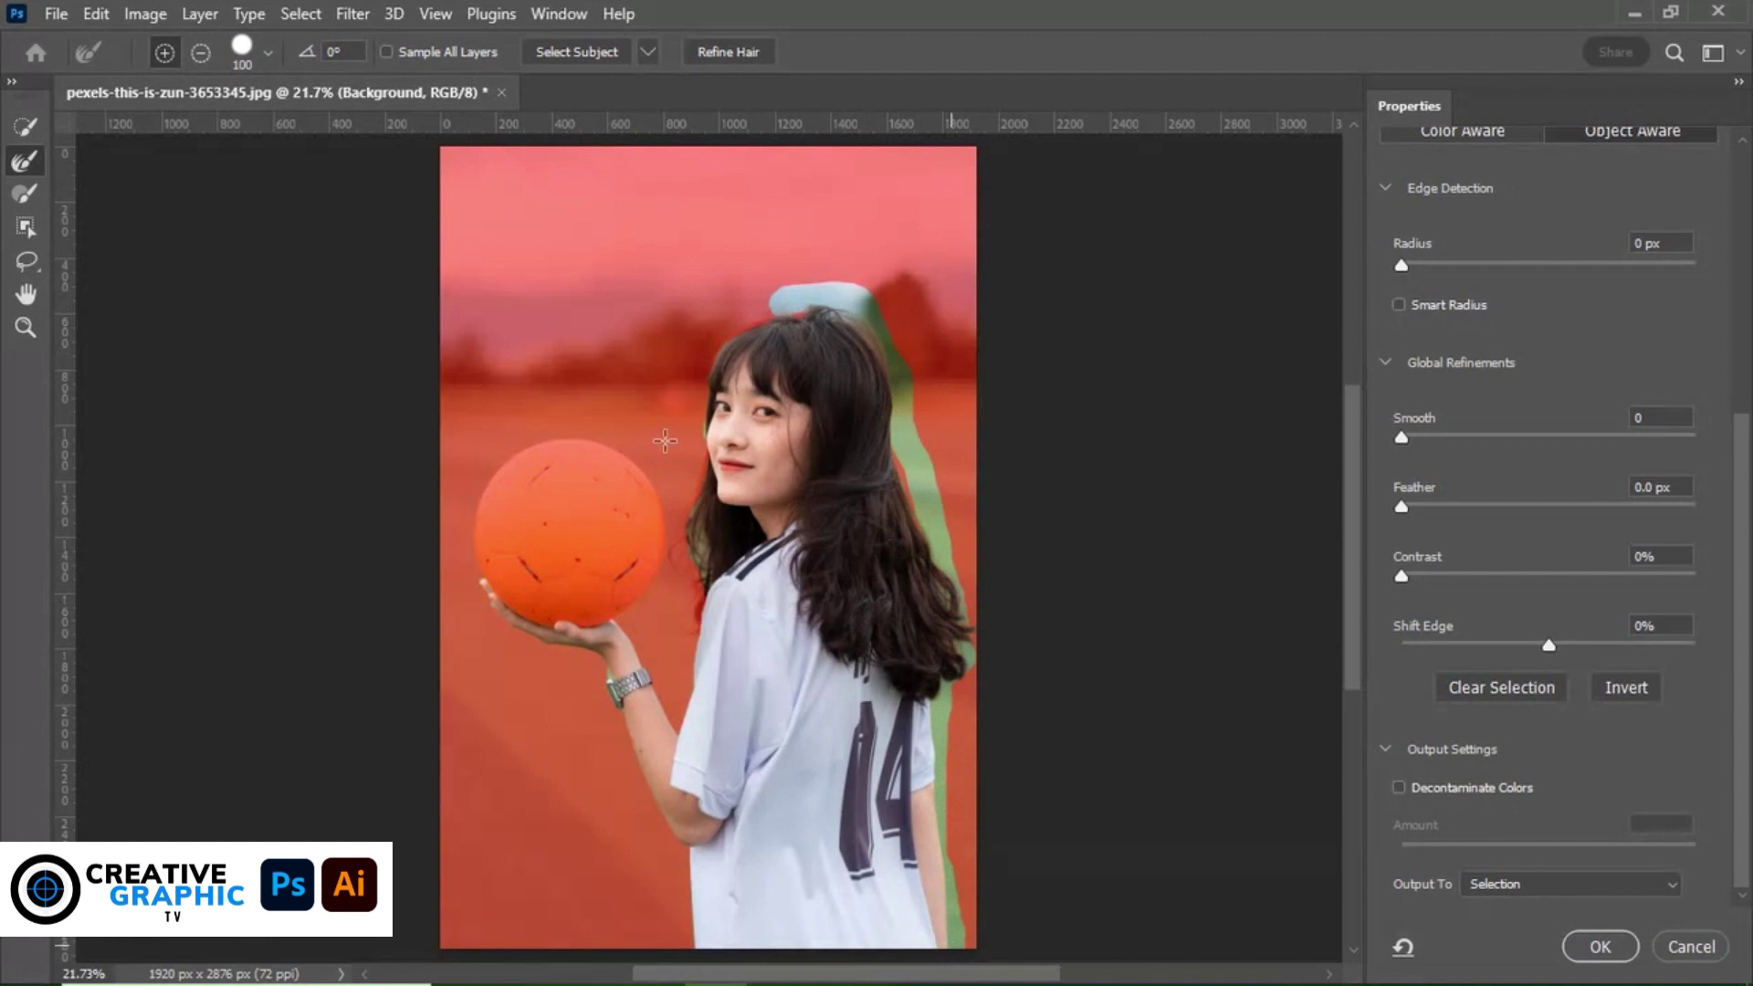
pyautogui.moveTo(723, 321)
pyautogui.mouseDown()
pyautogui.moveTo(695, 466)
pyautogui.moveTo(695, 625)
pyautogui.mouseUp()
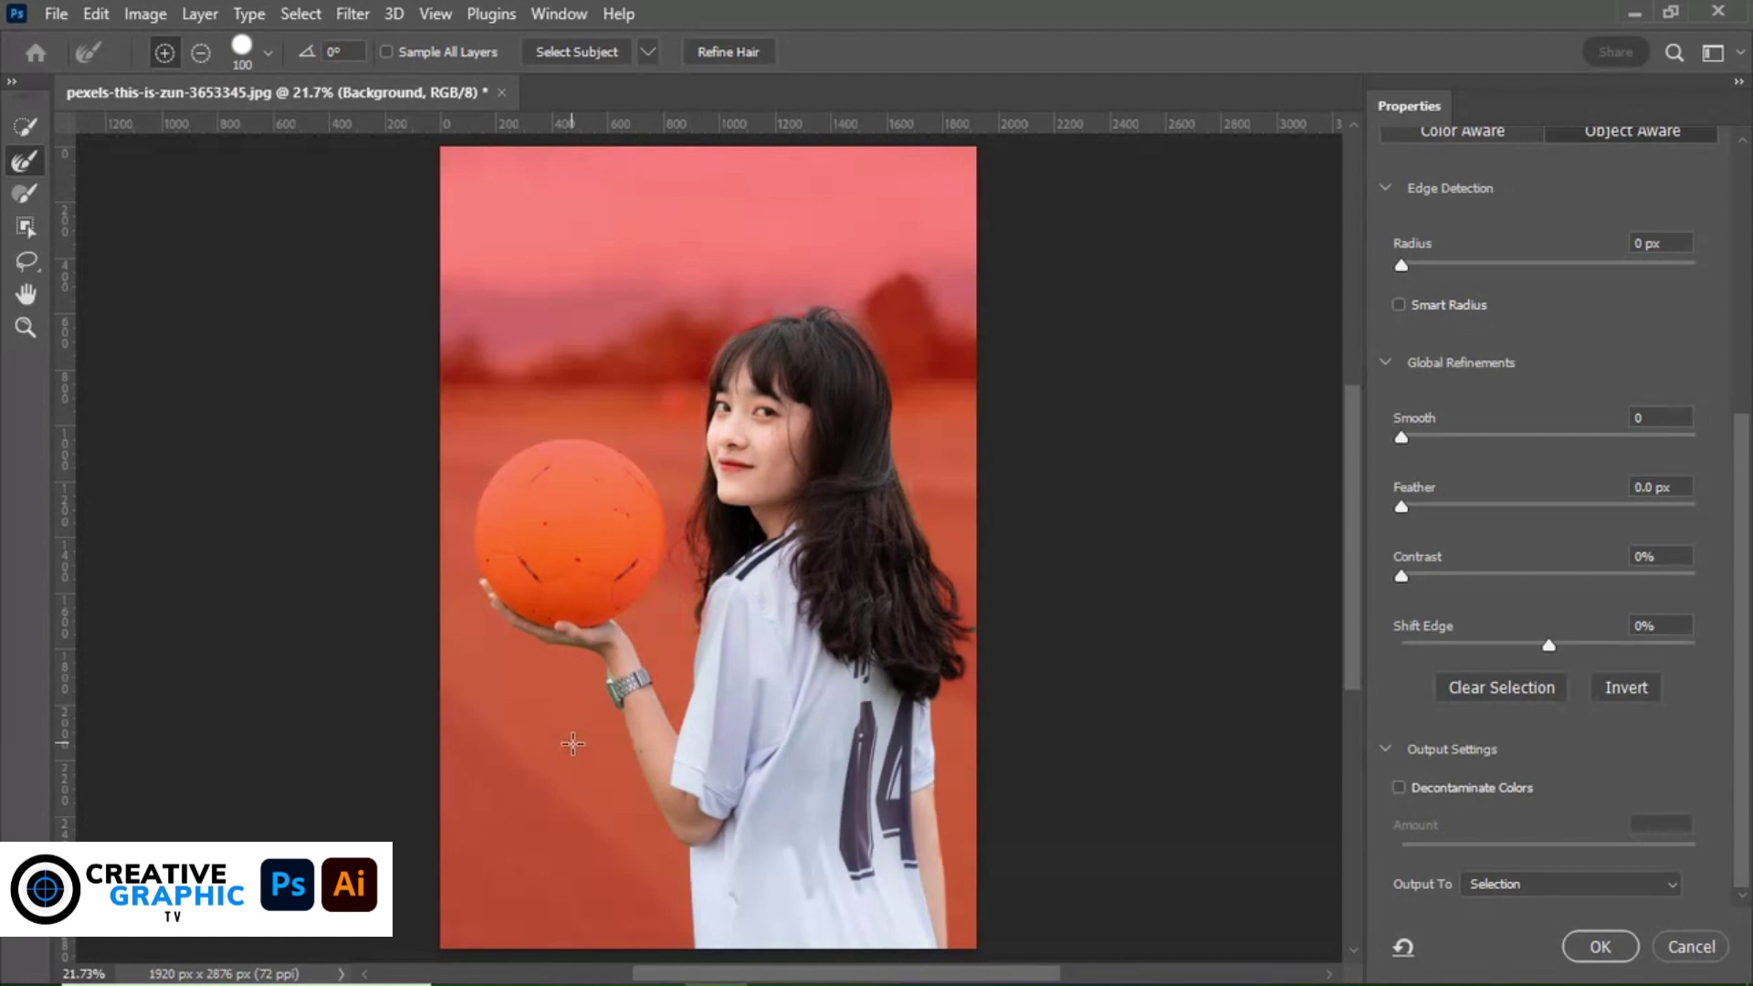
pyautogui.moveTo(616, 749)
pyautogui.mouseDown()
pyautogui.moveTo(598, 683)
pyautogui.moveTo(521, 656)
pyautogui.mouseUp()
pyautogui.moveTo(910, 435); pyautogui.dragTo(923, 513)
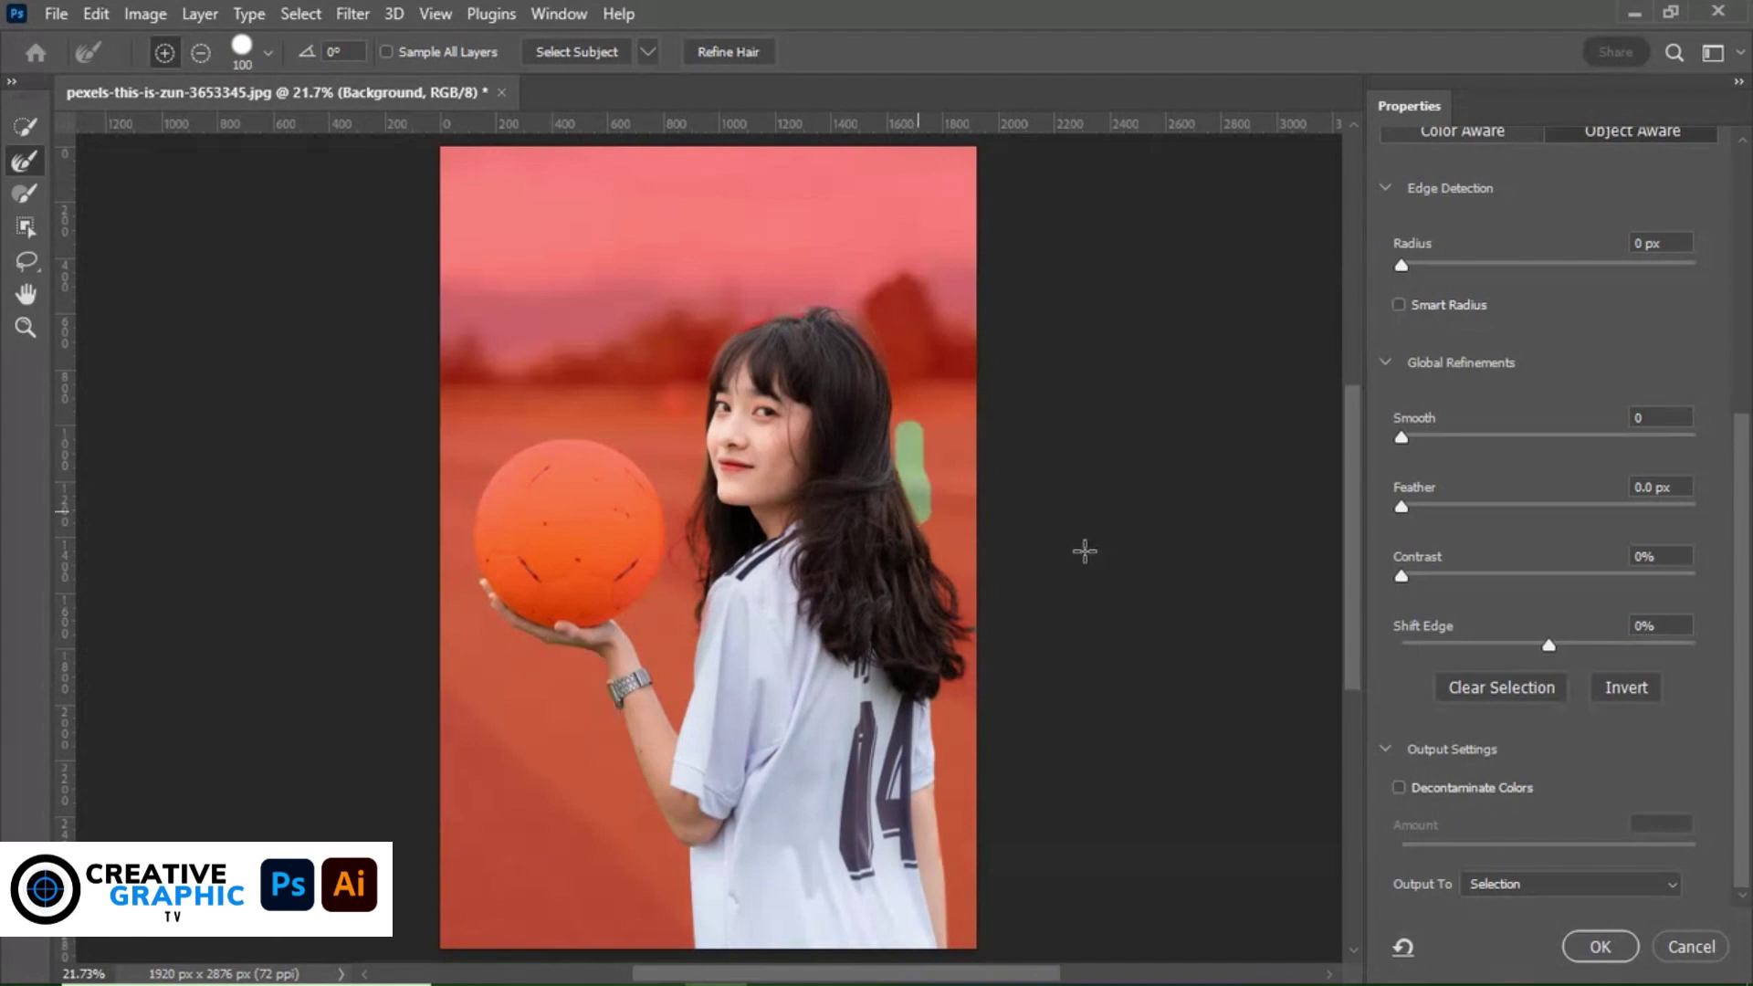
# Output the girl with decontaminated colours as a new masked layer and convert it to a smart object.
pyautogui.click(1486, 791)
pyautogui.click(1599, 946)
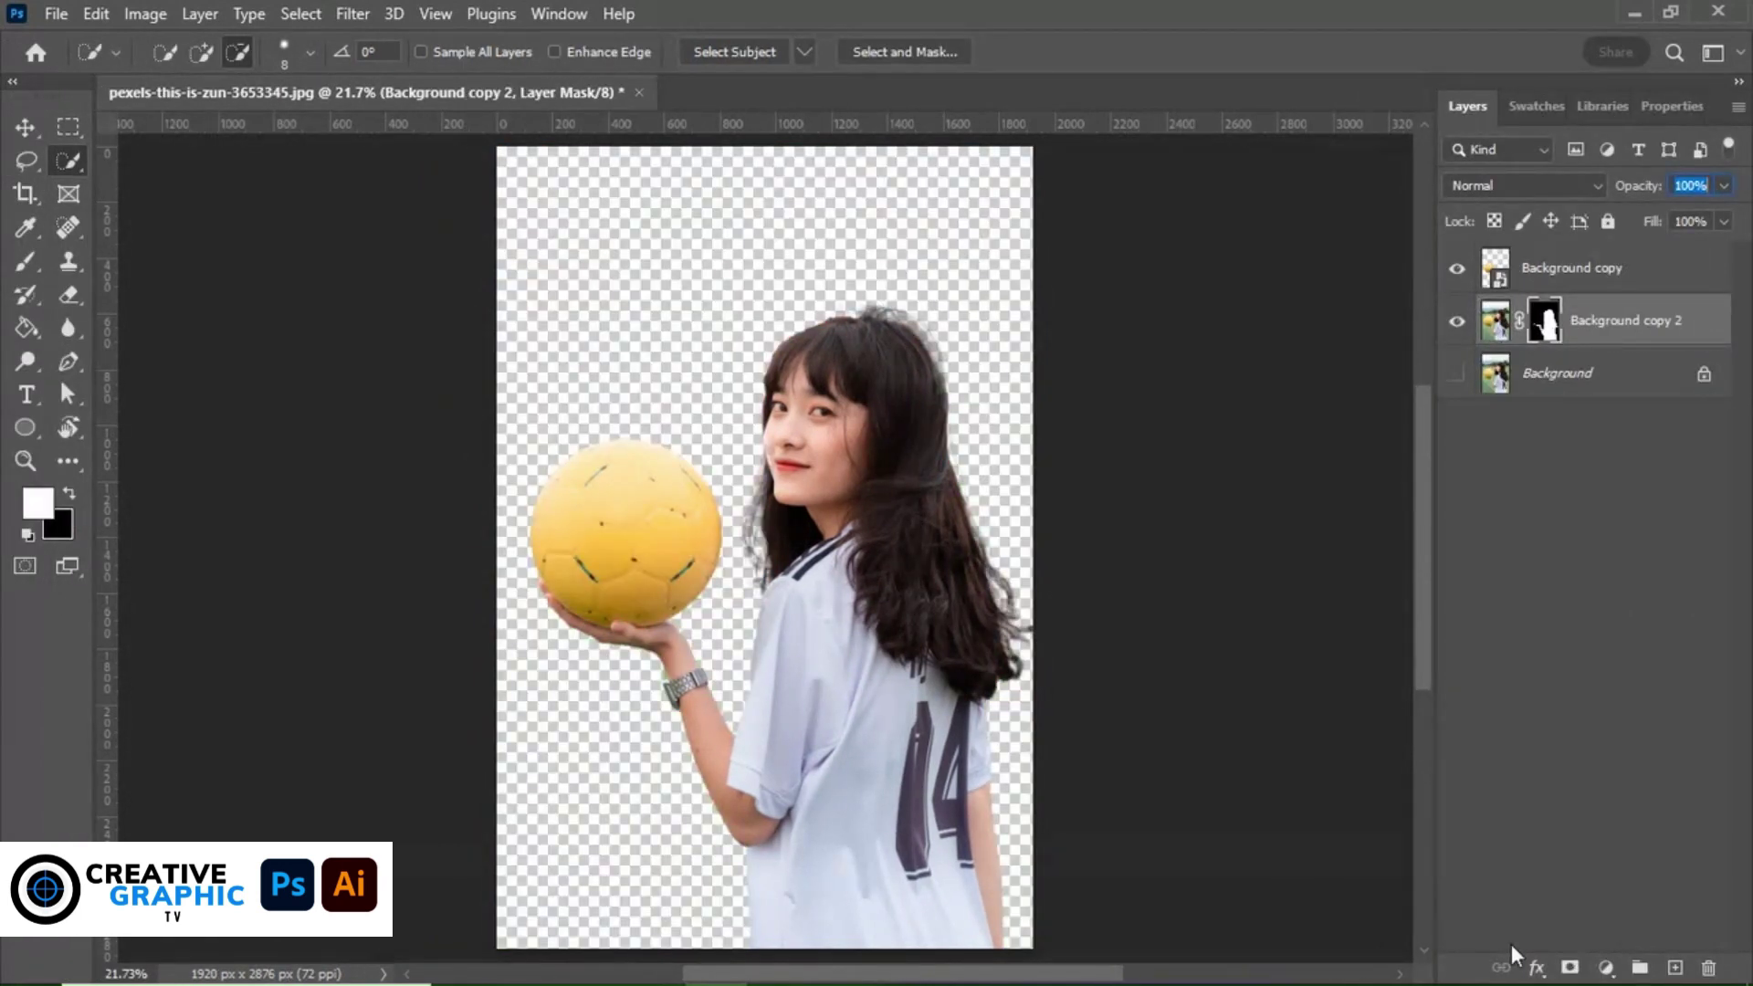
pyautogui.rightClick(1594, 319)
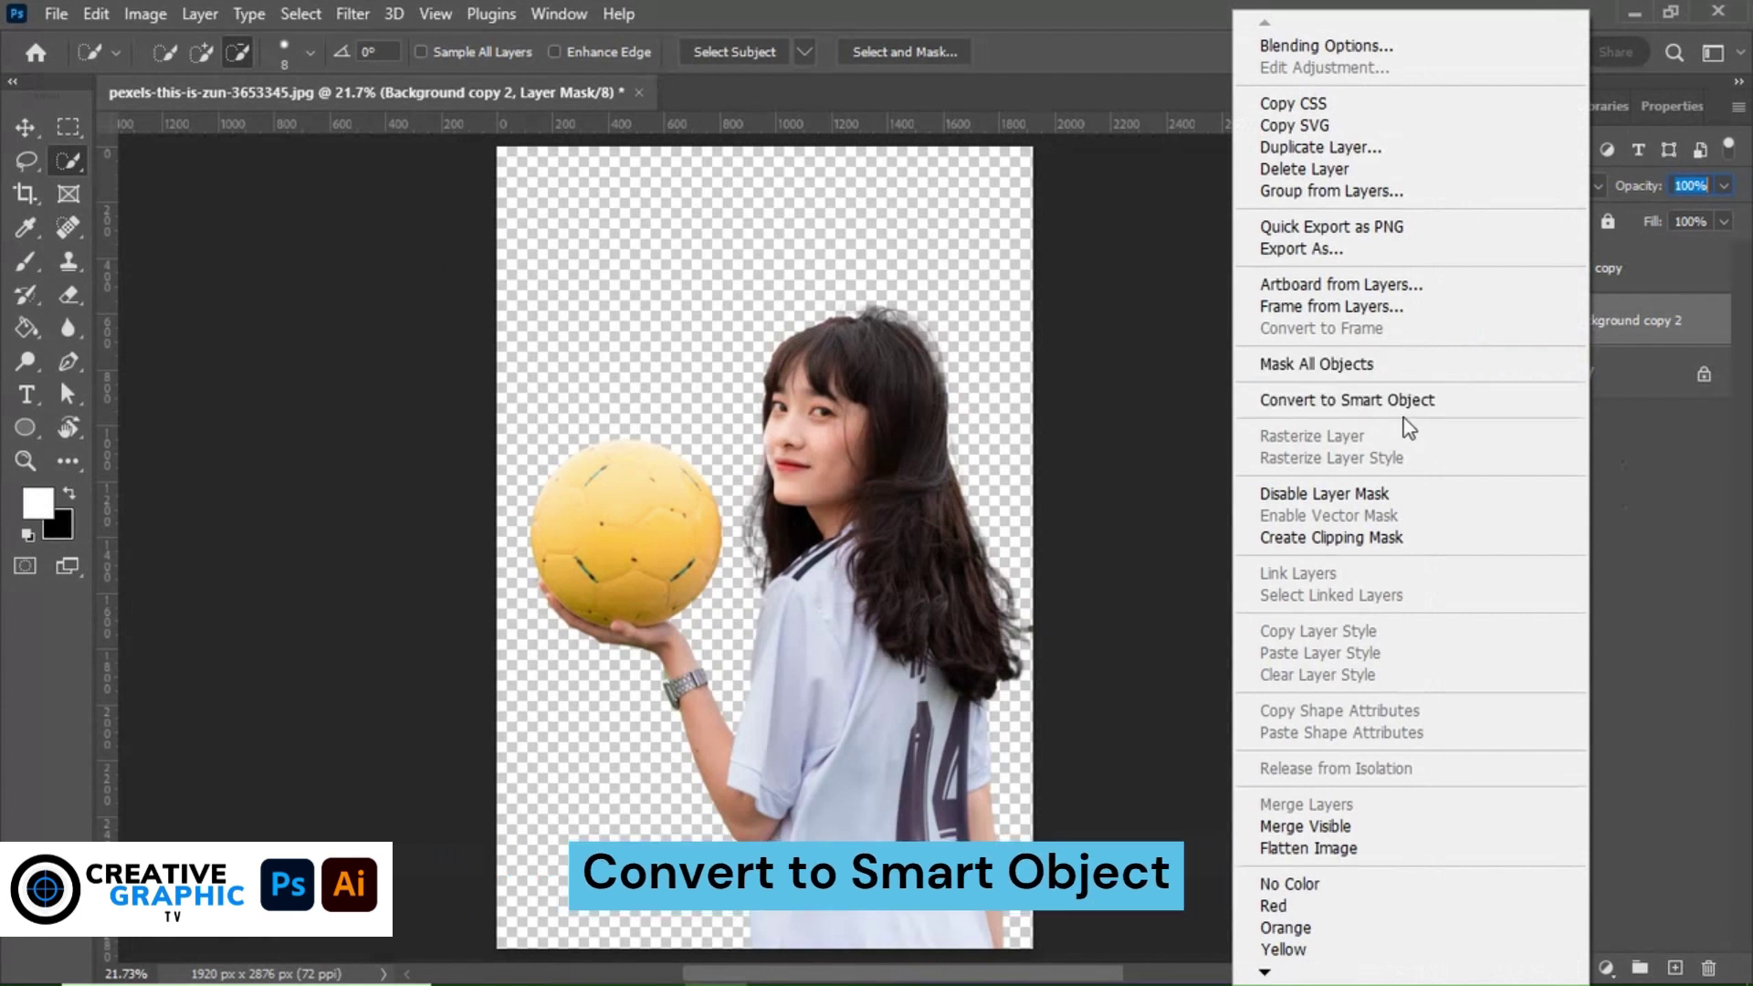
pyautogui.click(1534, 400)
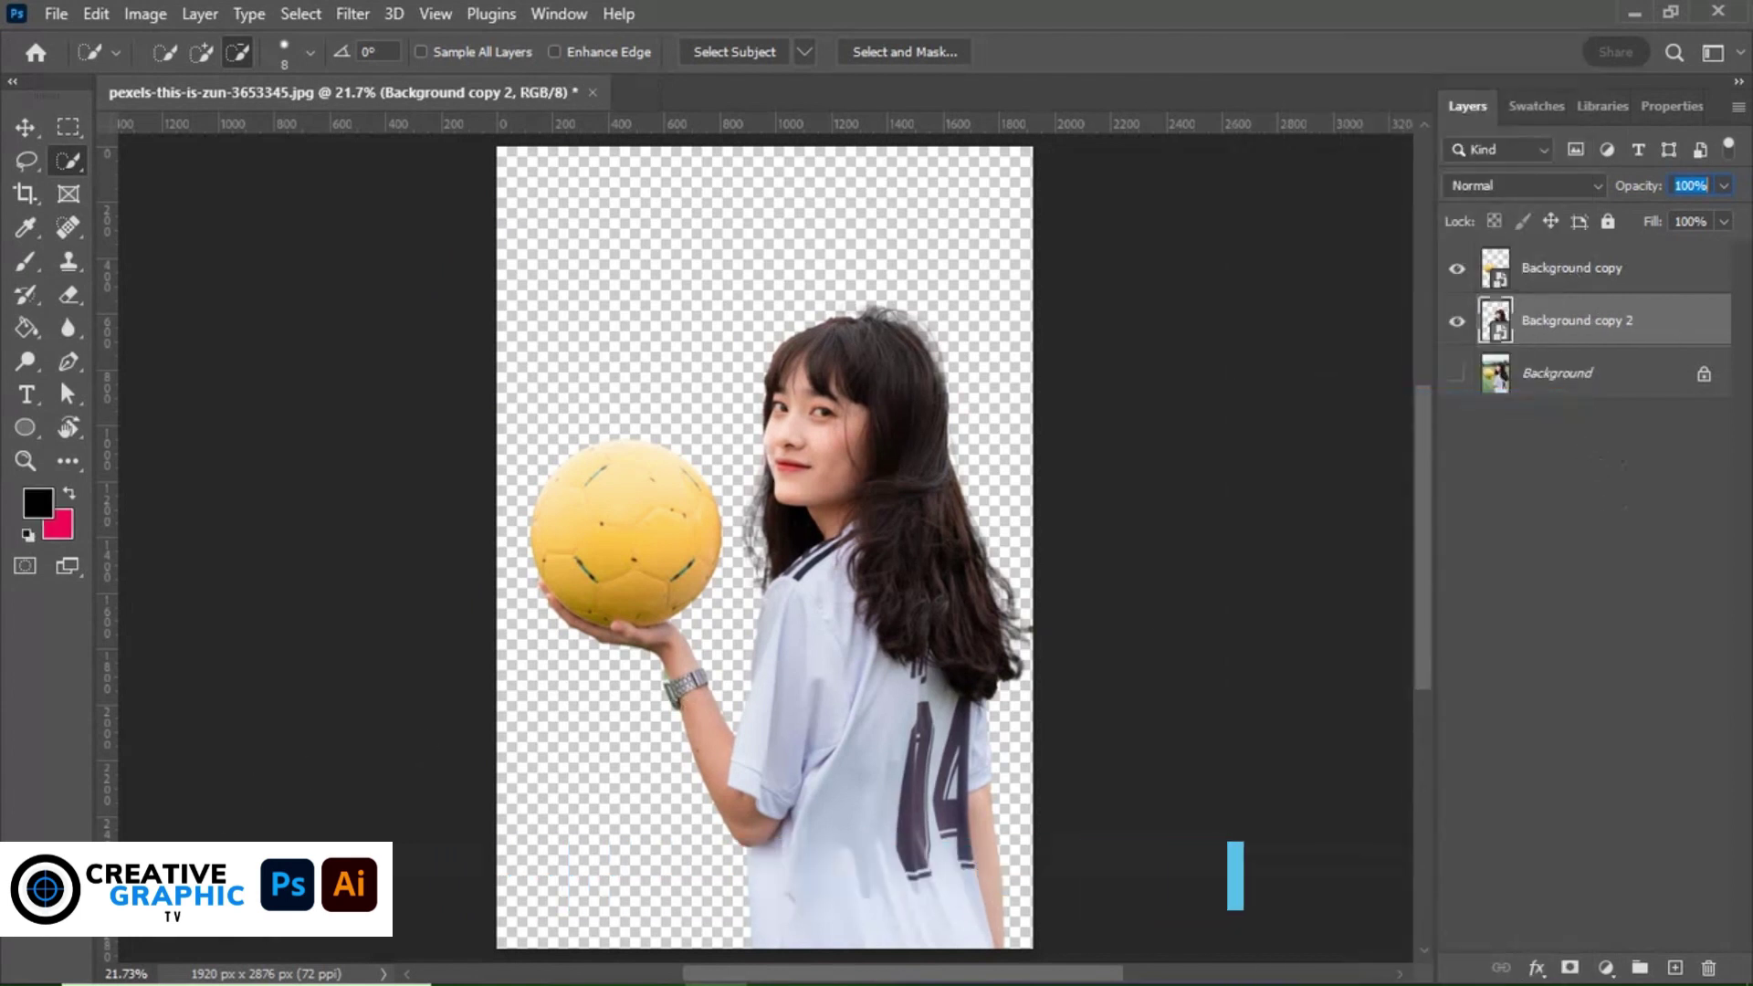
pyautogui.click(1606, 967)
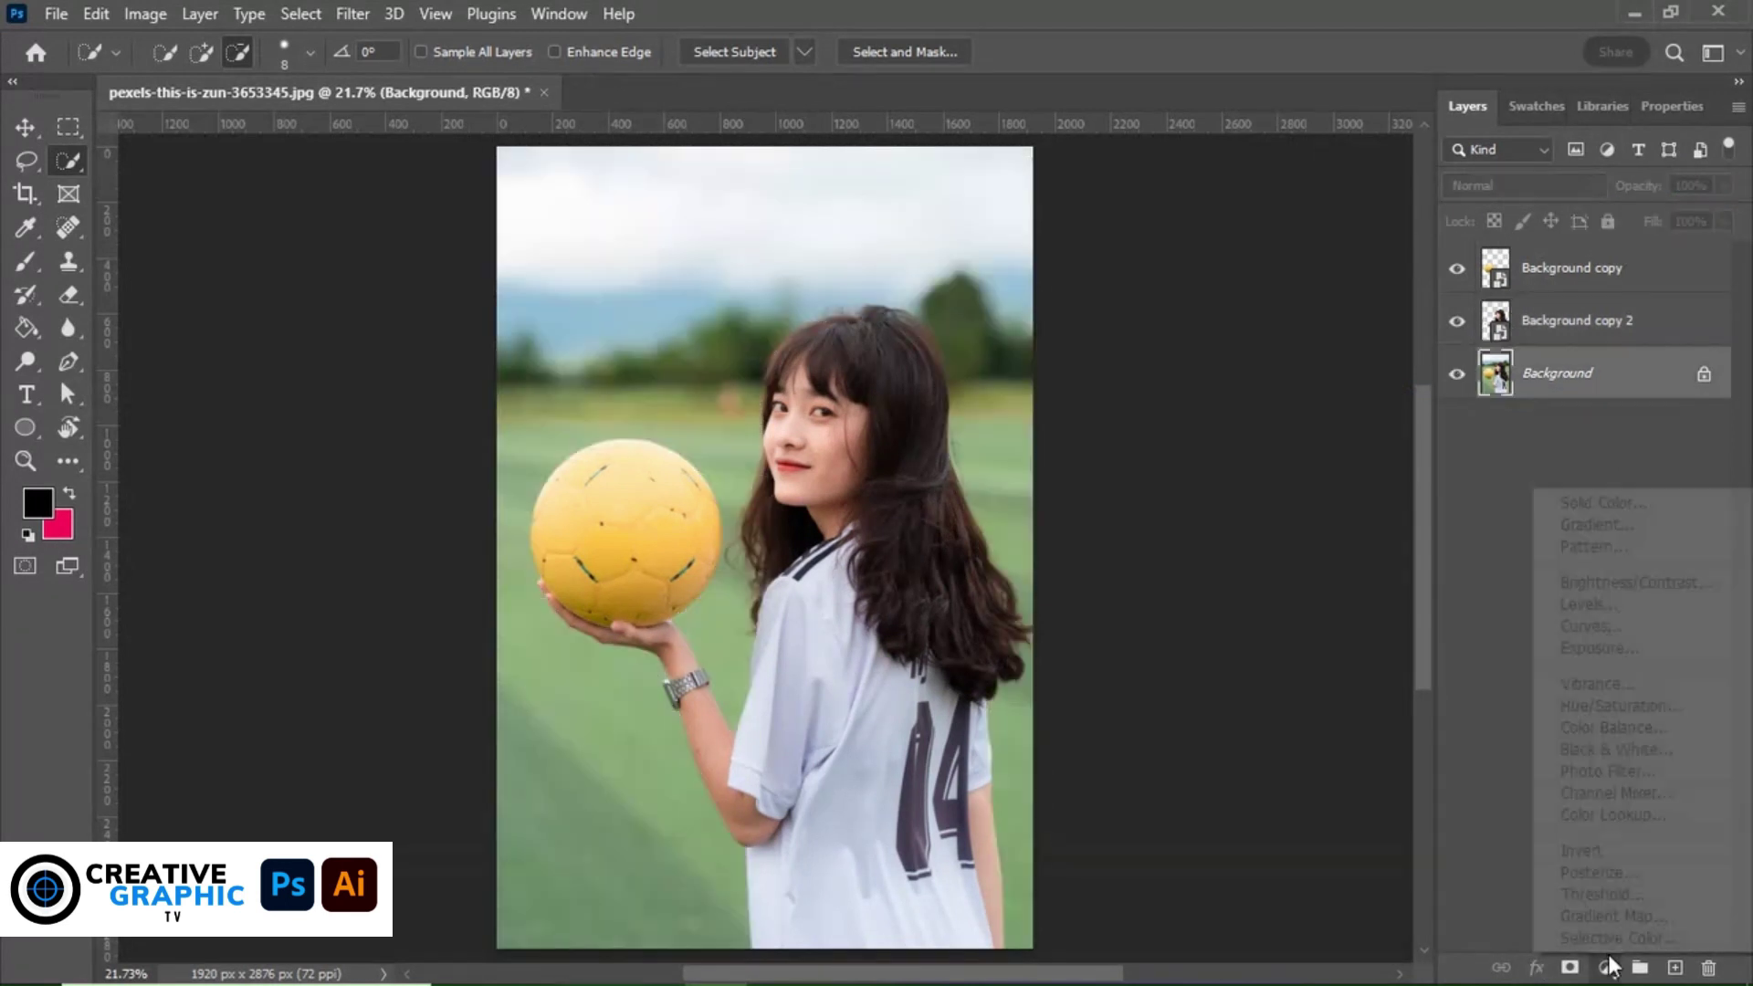
# Add a Color Lookup adjustment using the Moonlight.3DL lookup table.
pyautogui.click(1634, 814)
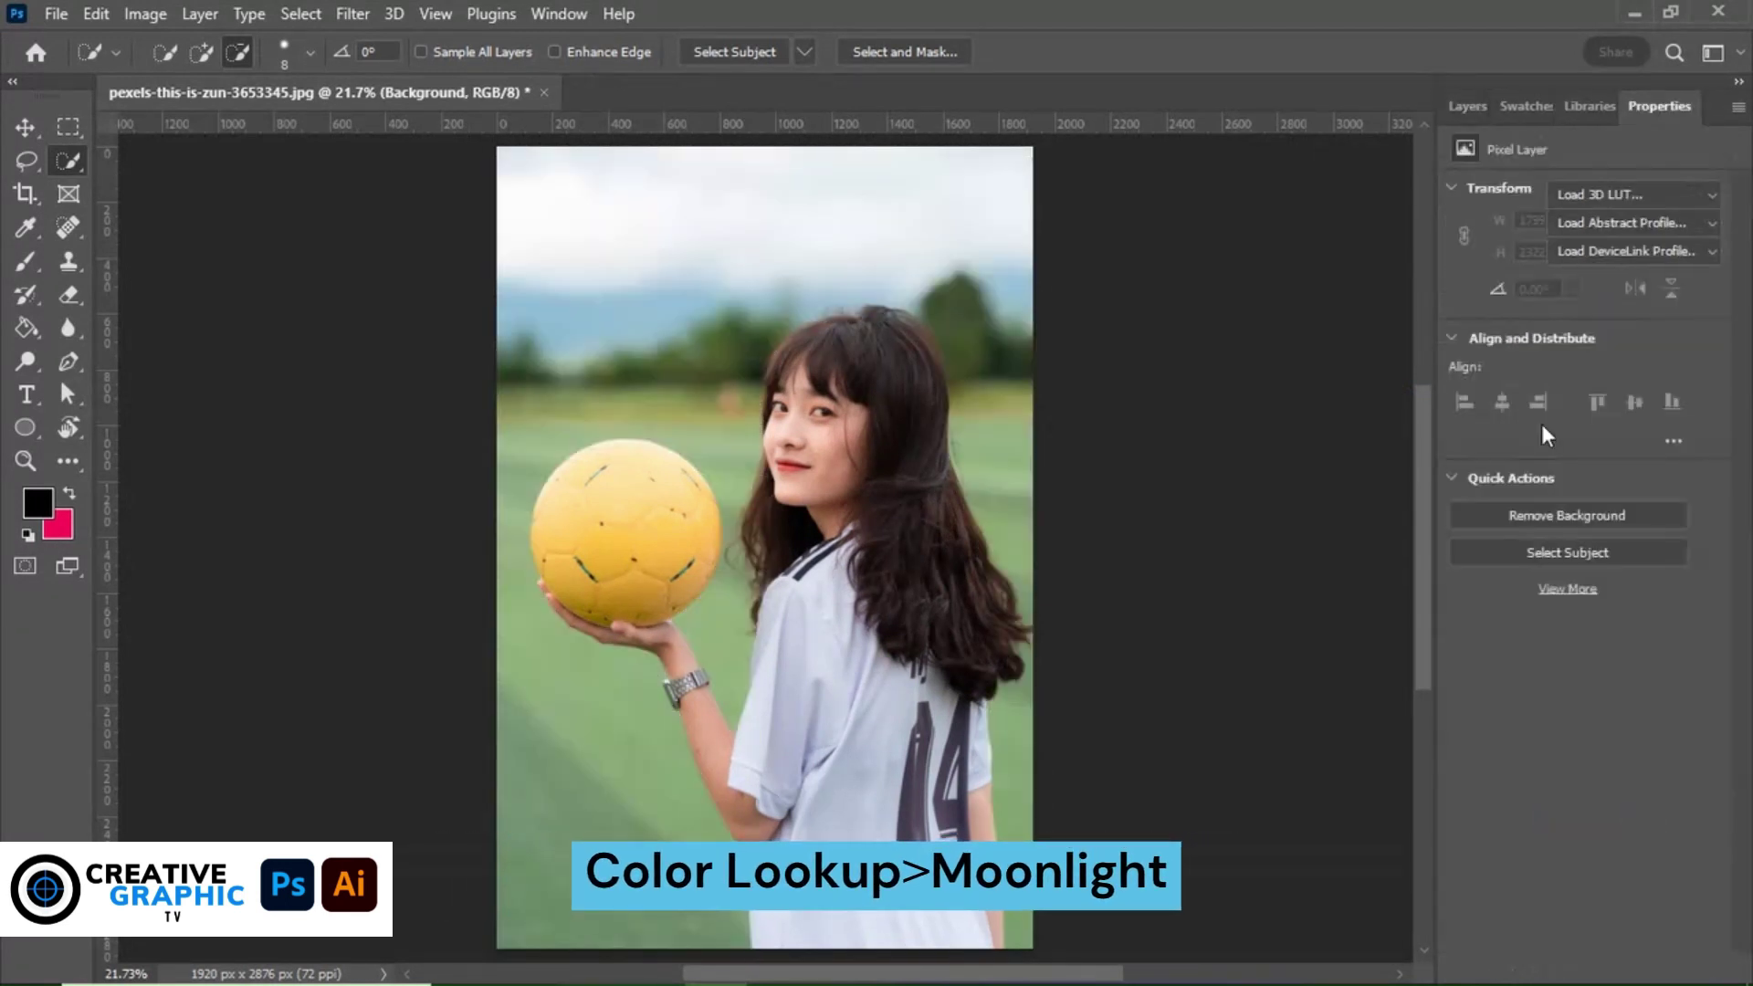
pyautogui.click(1604, 196)
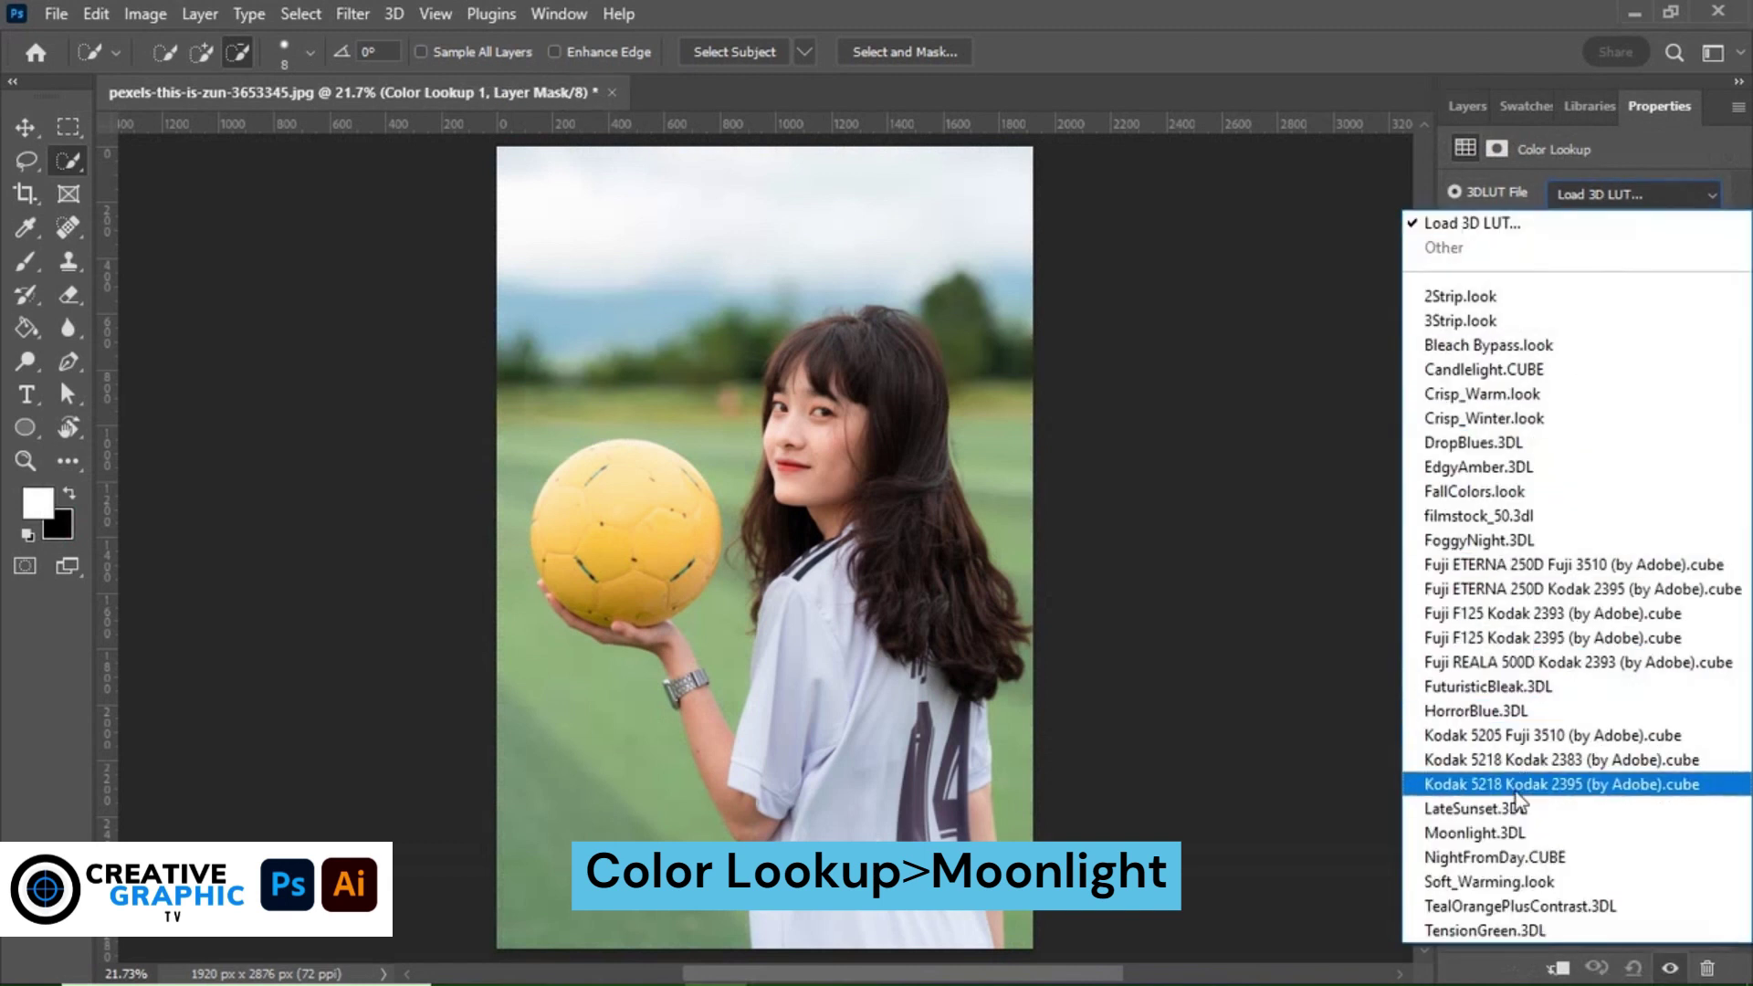
pyautogui.click(1523, 832)
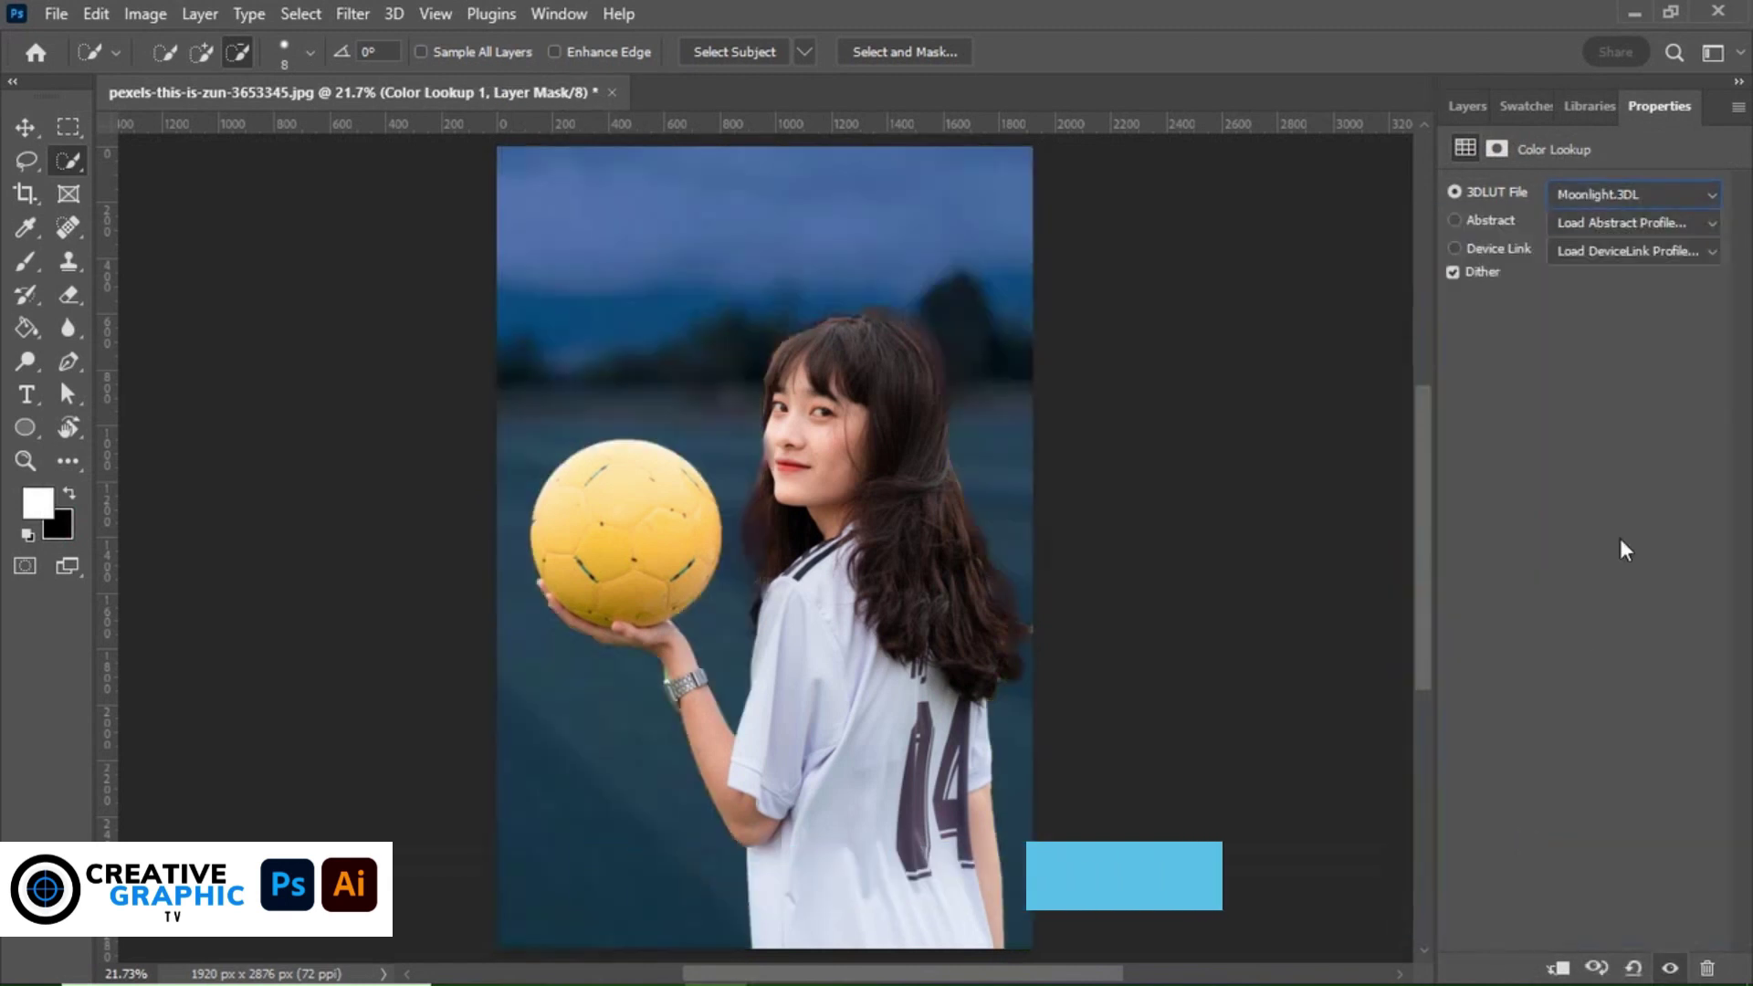
pyautogui.click(1468, 108)
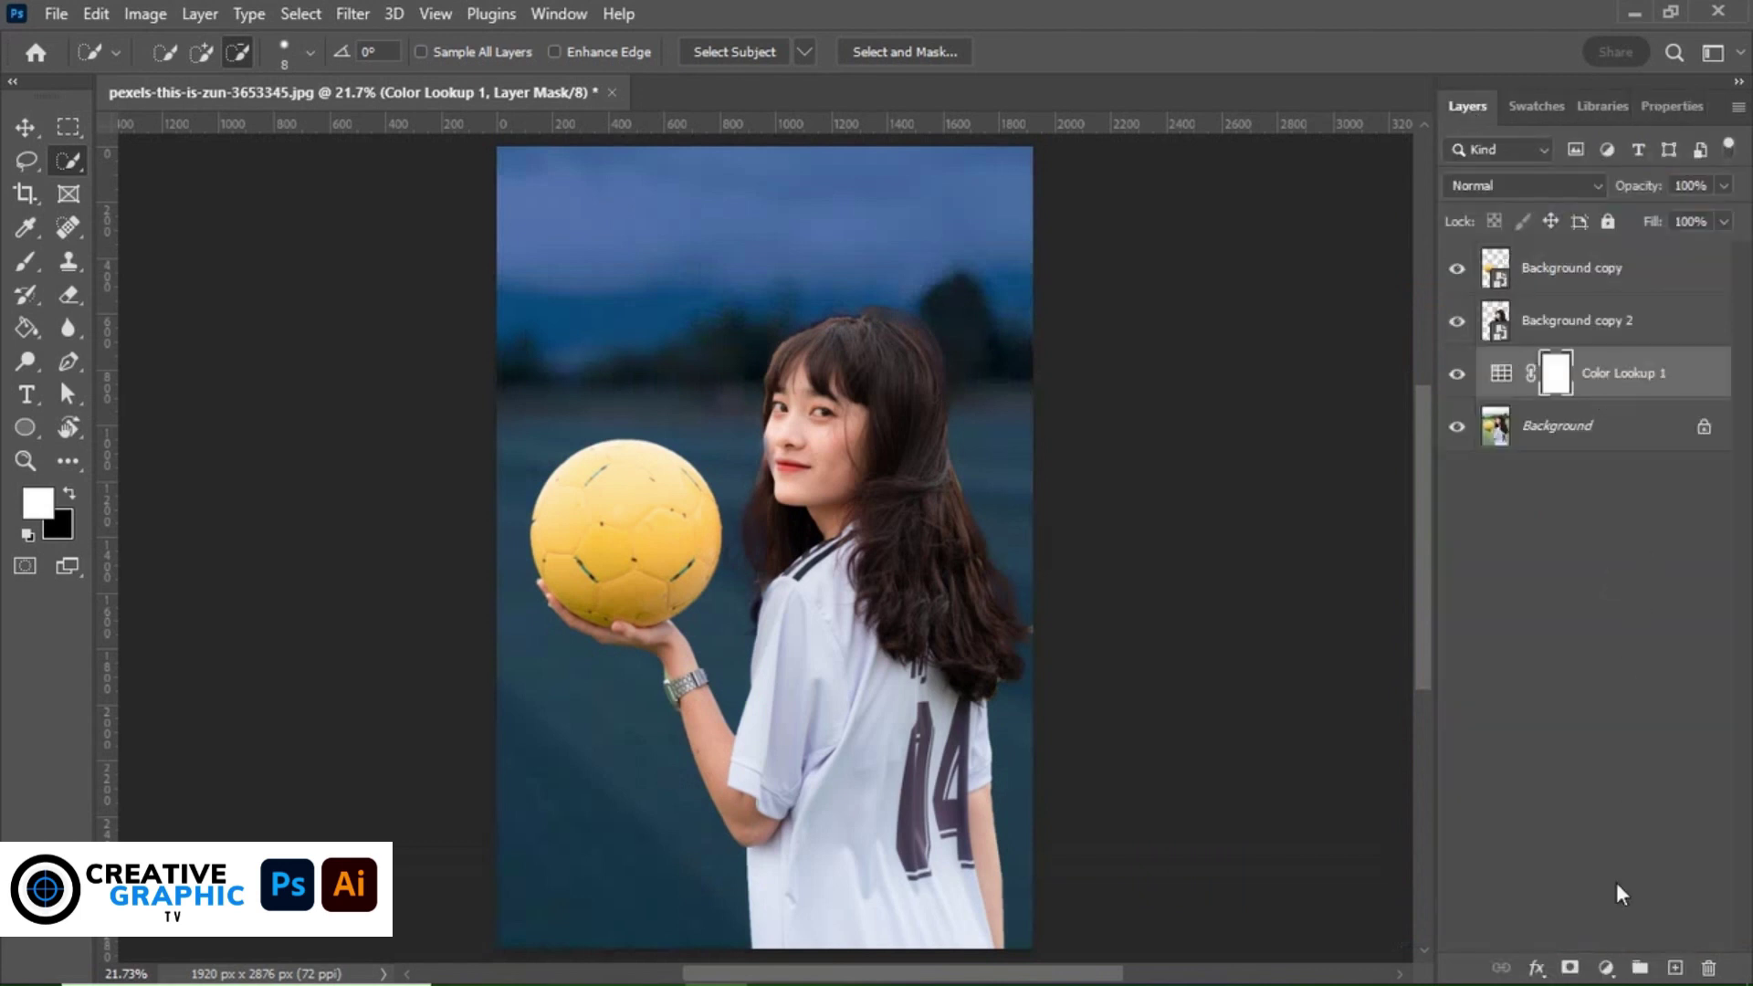
pyautogui.click(1606, 968)
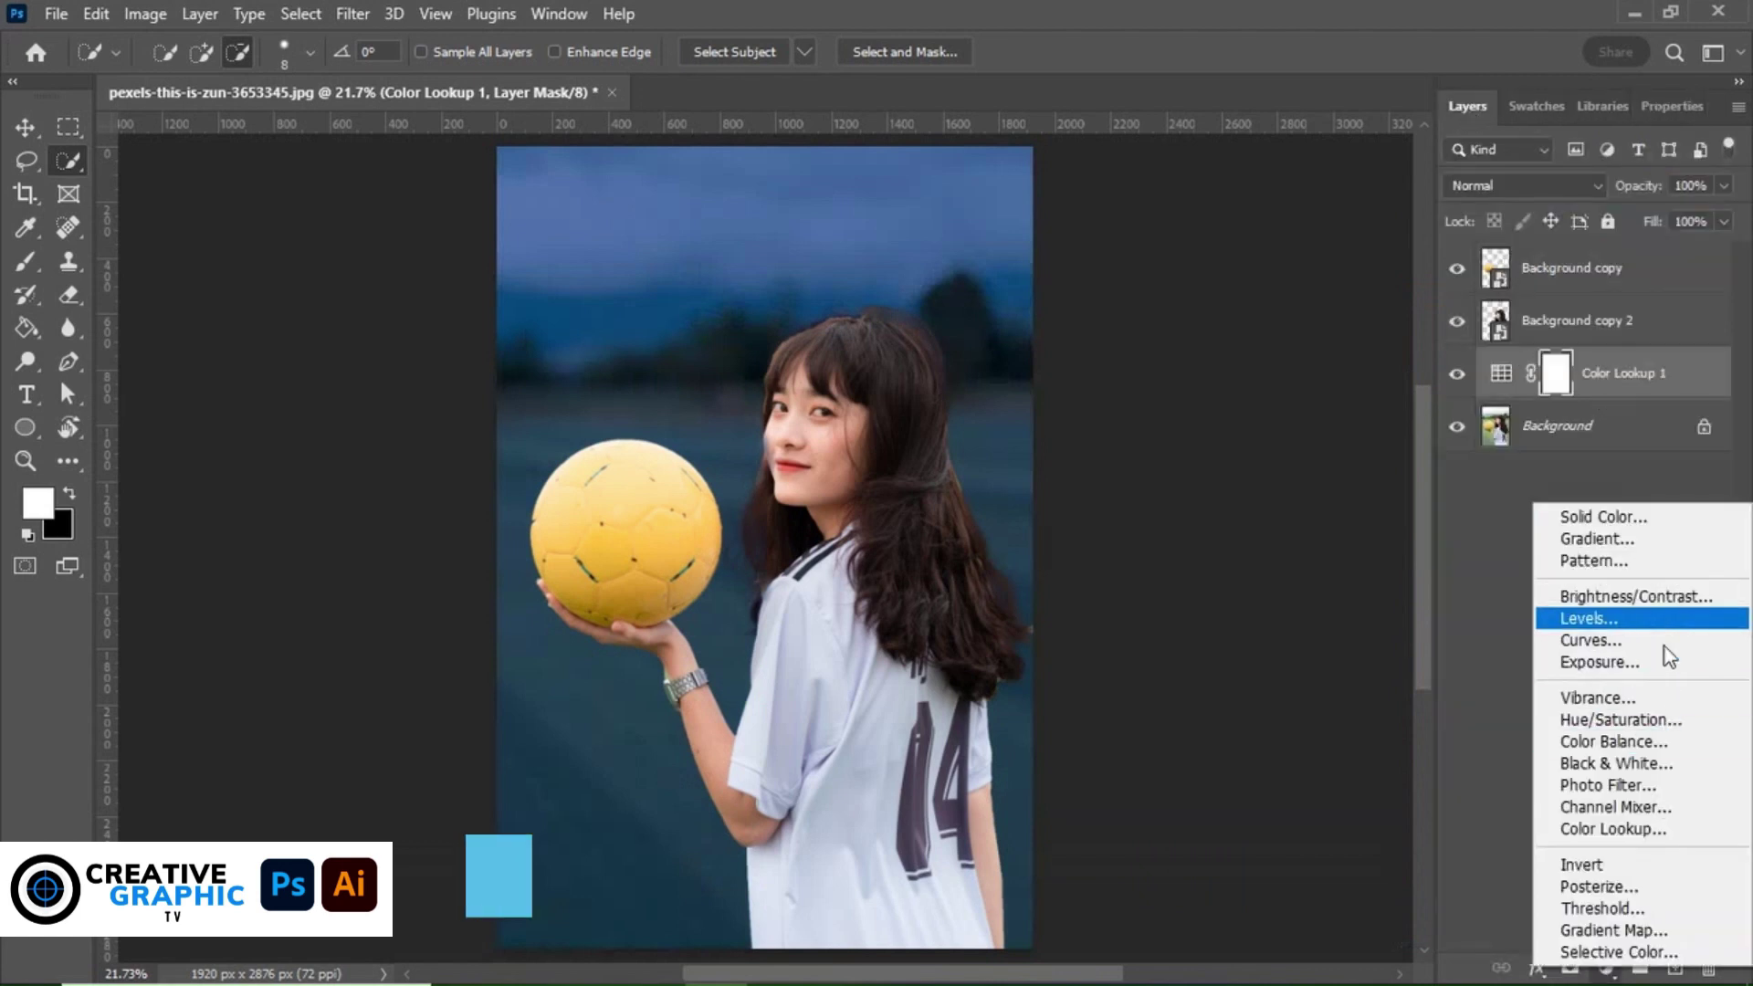
# Add a Hue/Saturation adjustment with saturation -48 and lightness -45.
pyautogui.click(1662, 719)
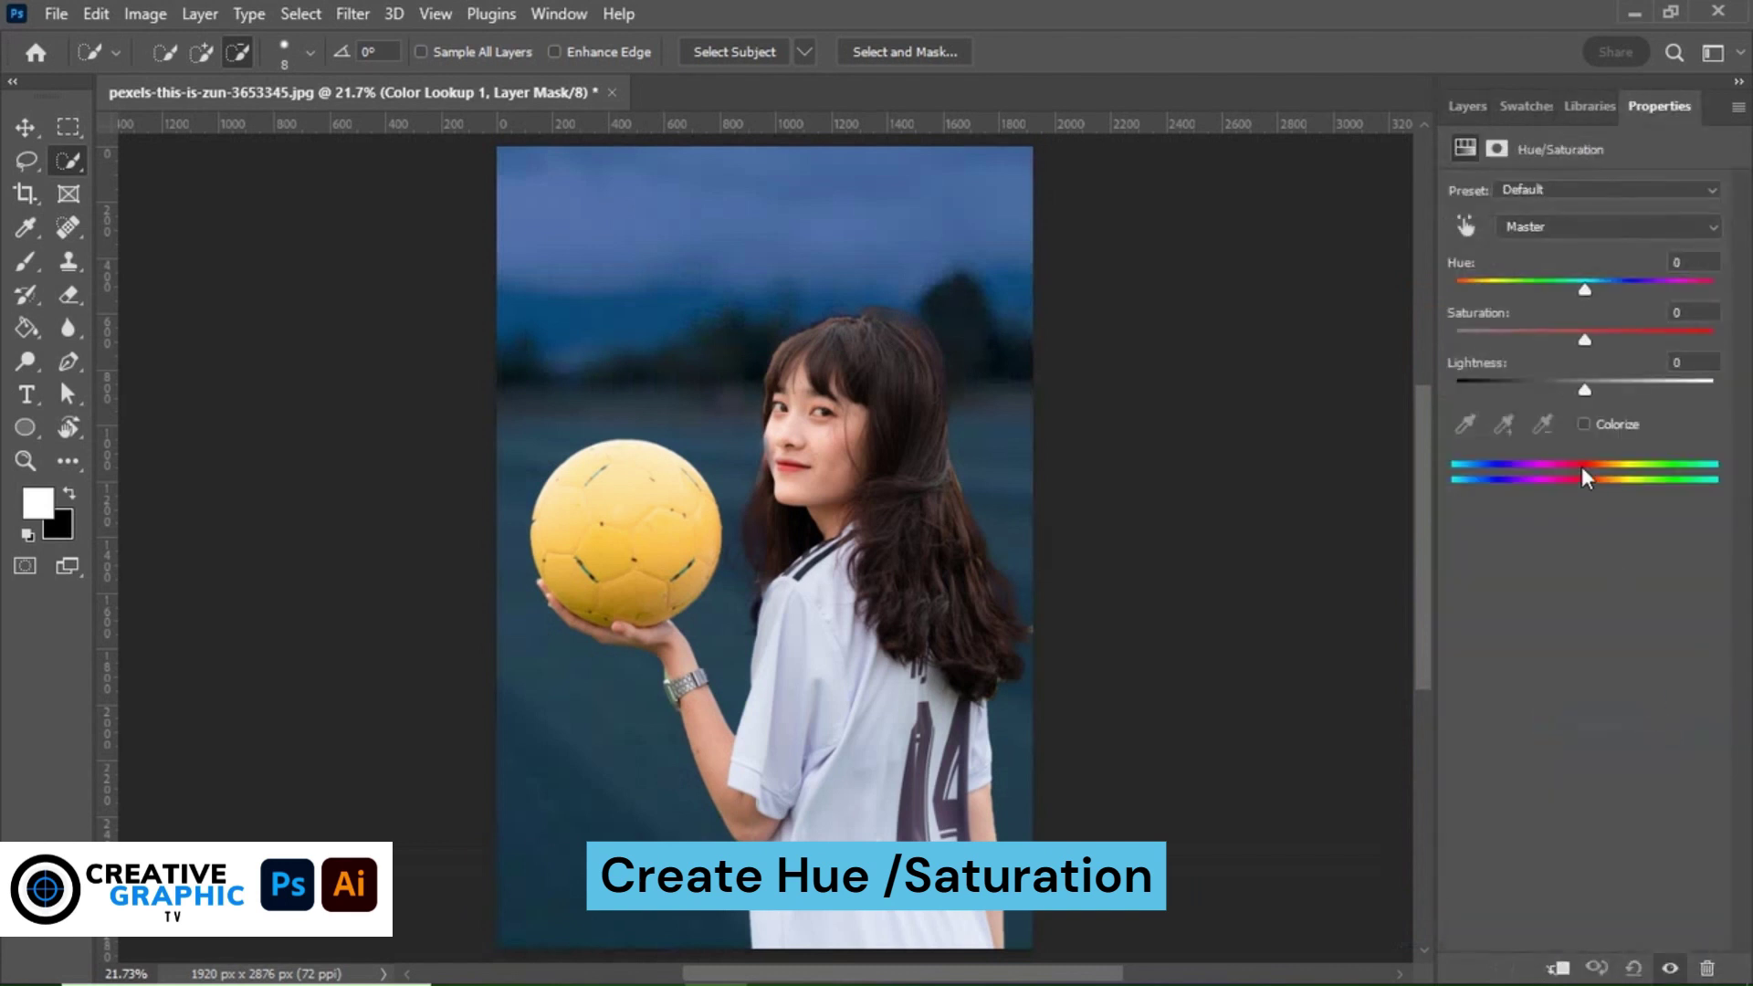
pyautogui.click(1522, 338)
pyautogui.moveTo(1542, 382); pyautogui.dragTo(1514, 389)
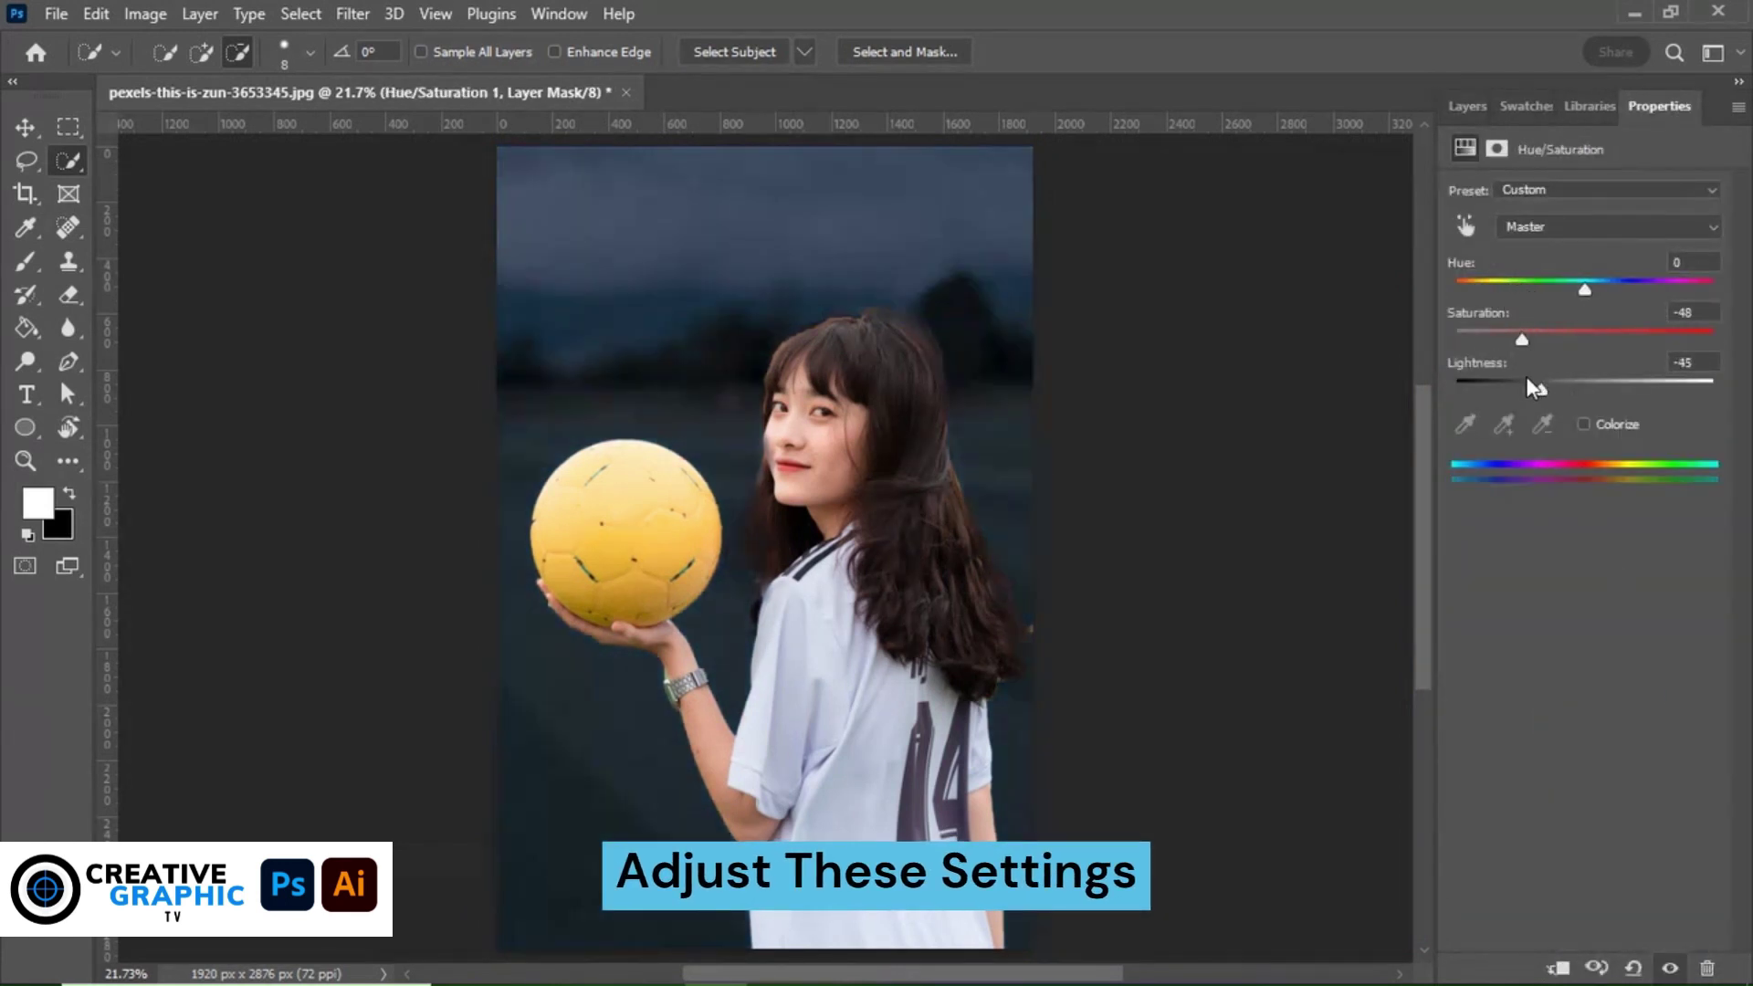
pyautogui.click(1468, 104)
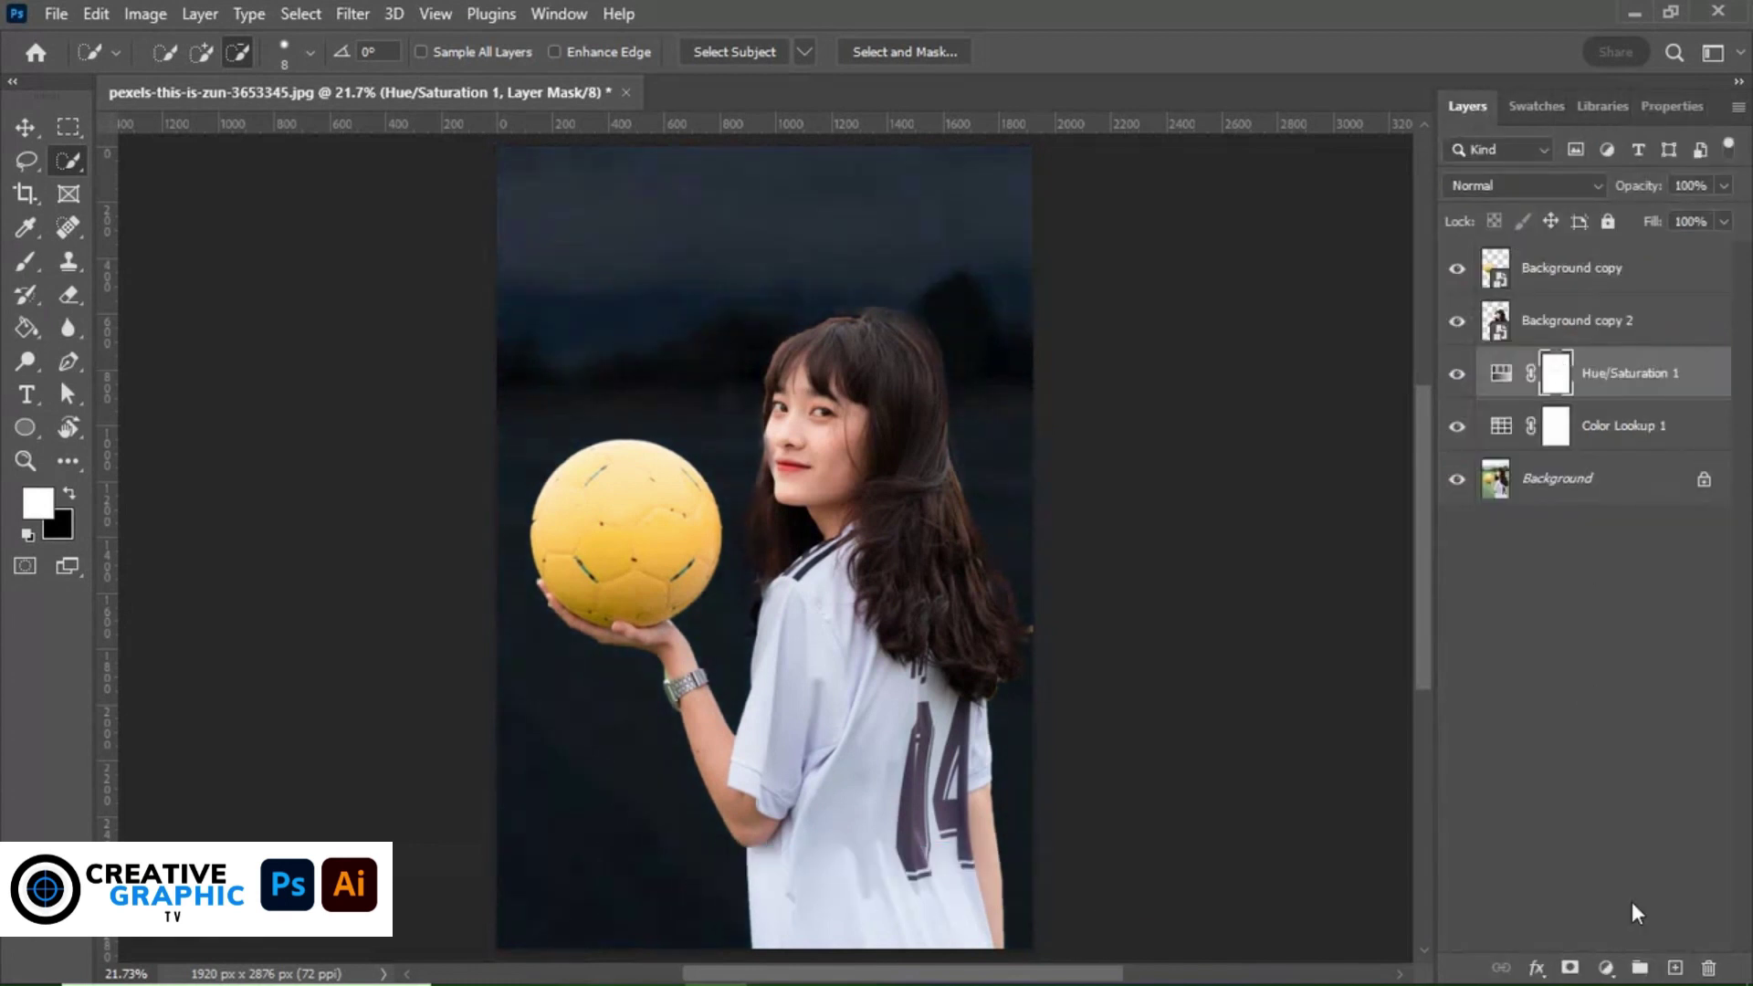
# Add a Levels adjustment with the output white level lowered to 205.
pyautogui.click(1606, 968)
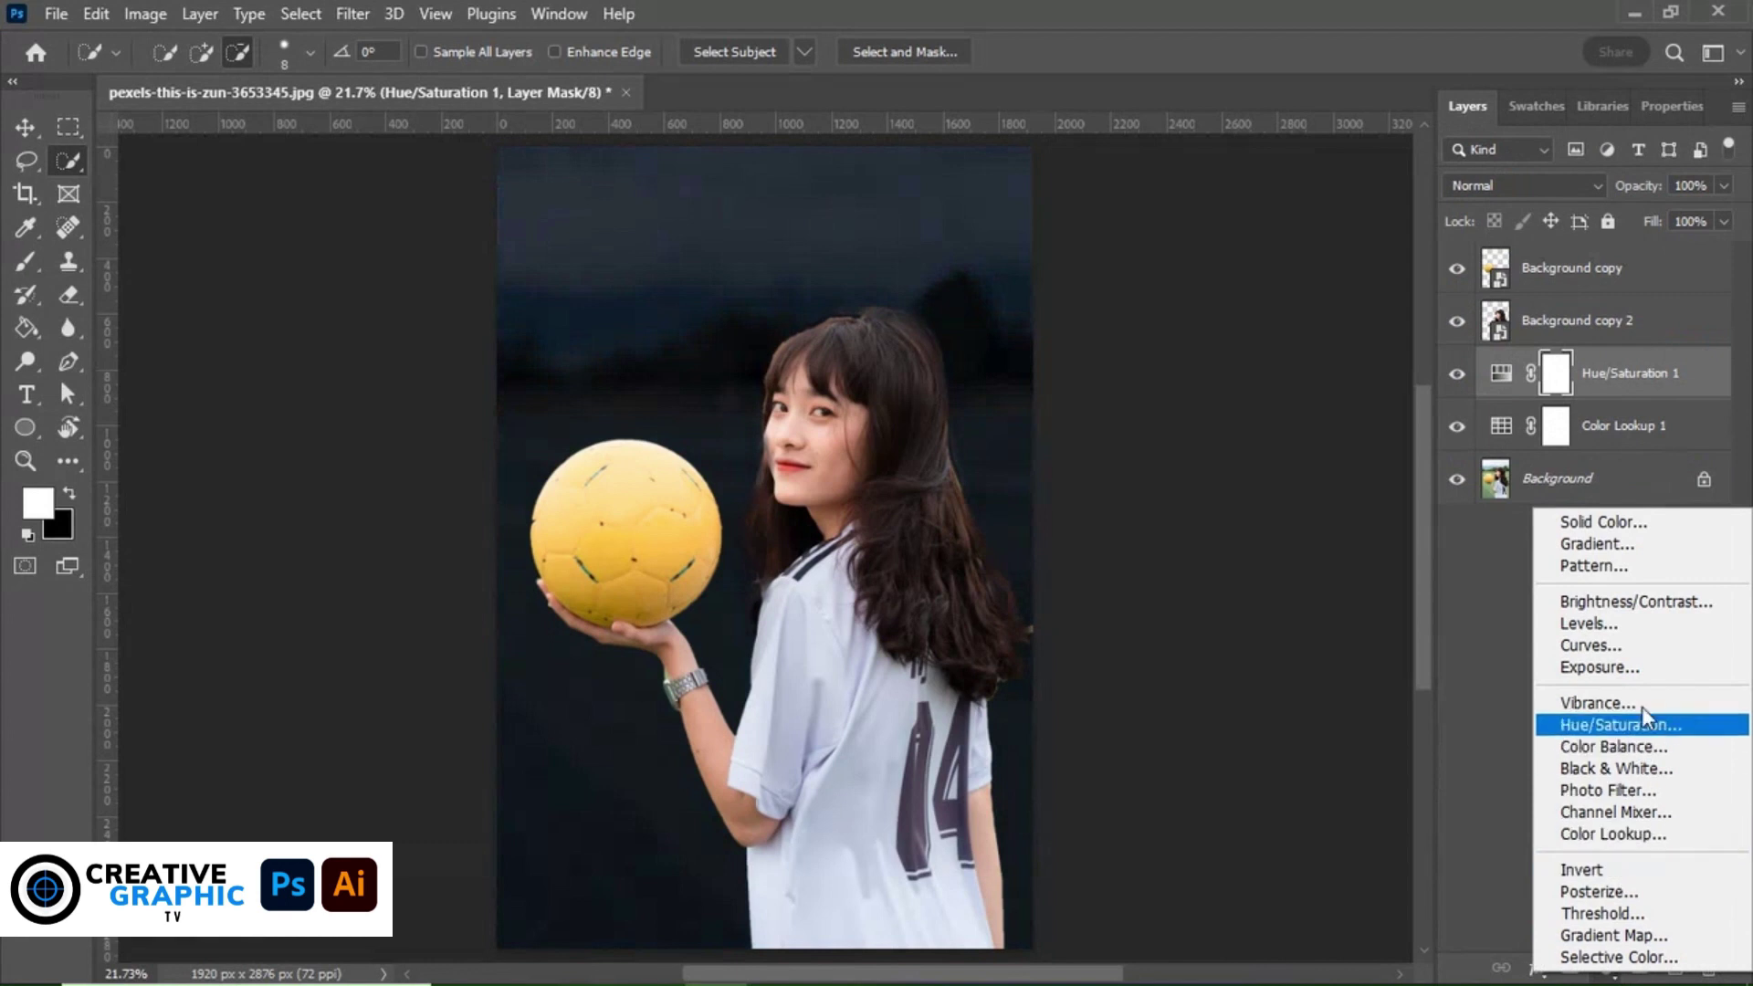
pyautogui.click(1642, 628)
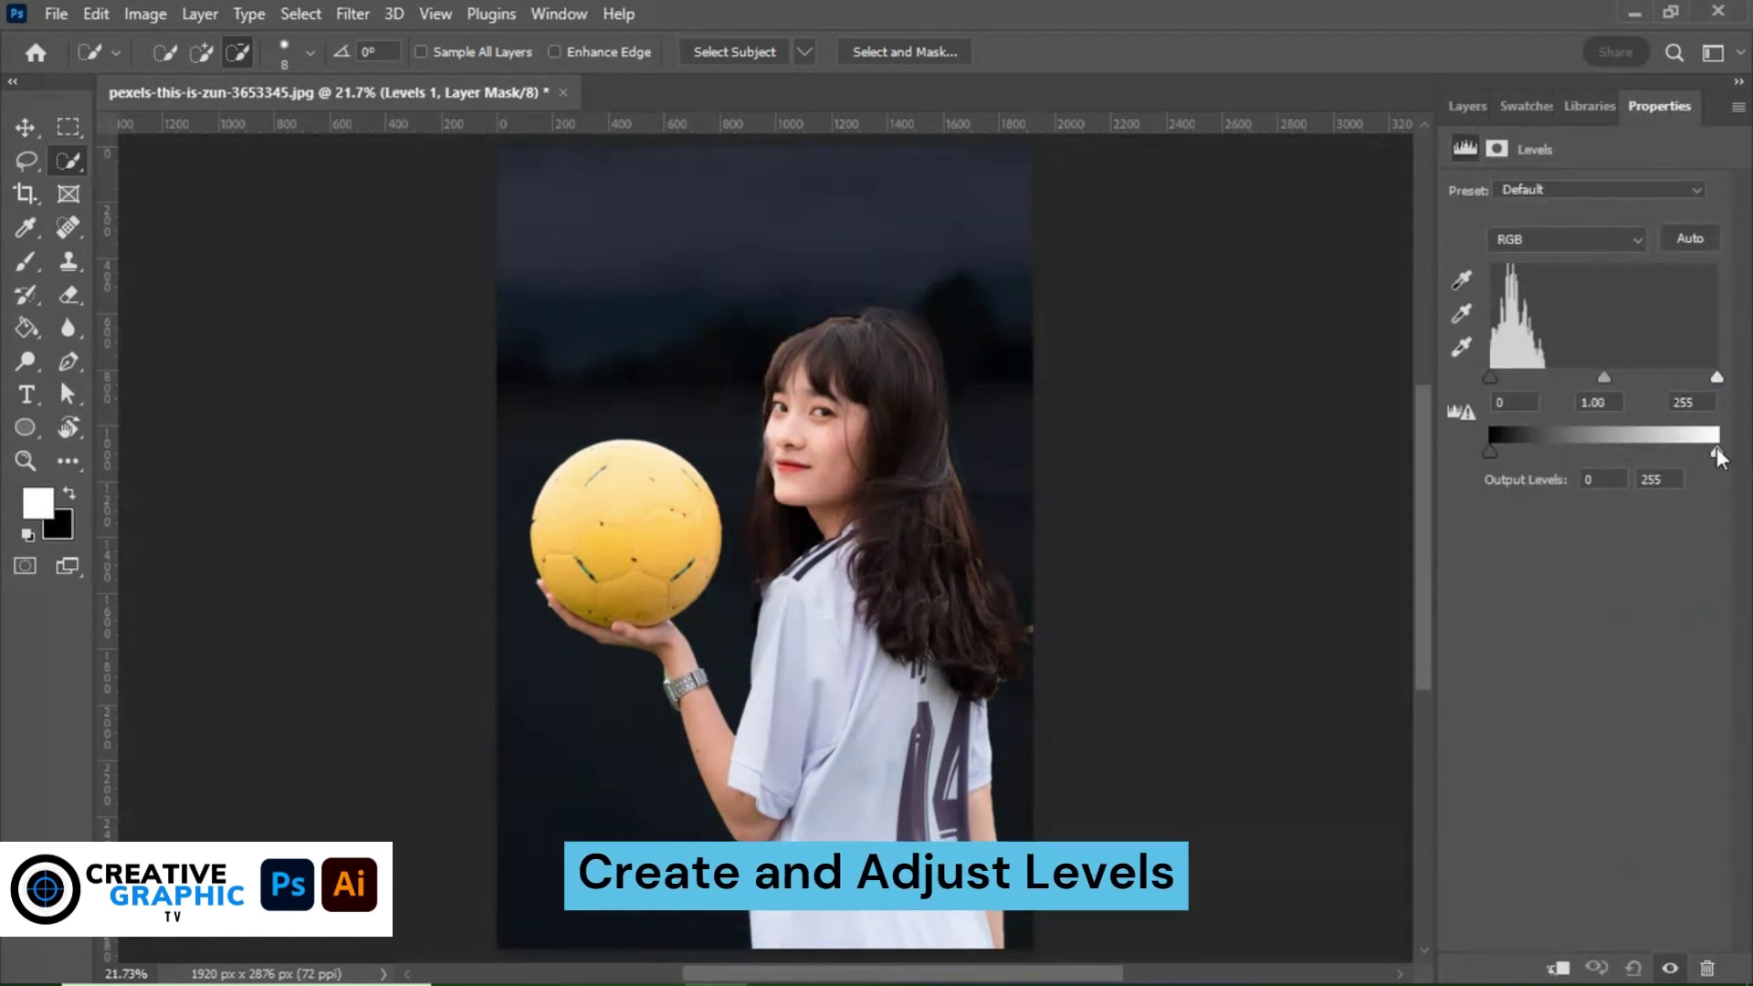
pyautogui.moveTo(1690, 452); pyautogui.dragTo(1669, 451)
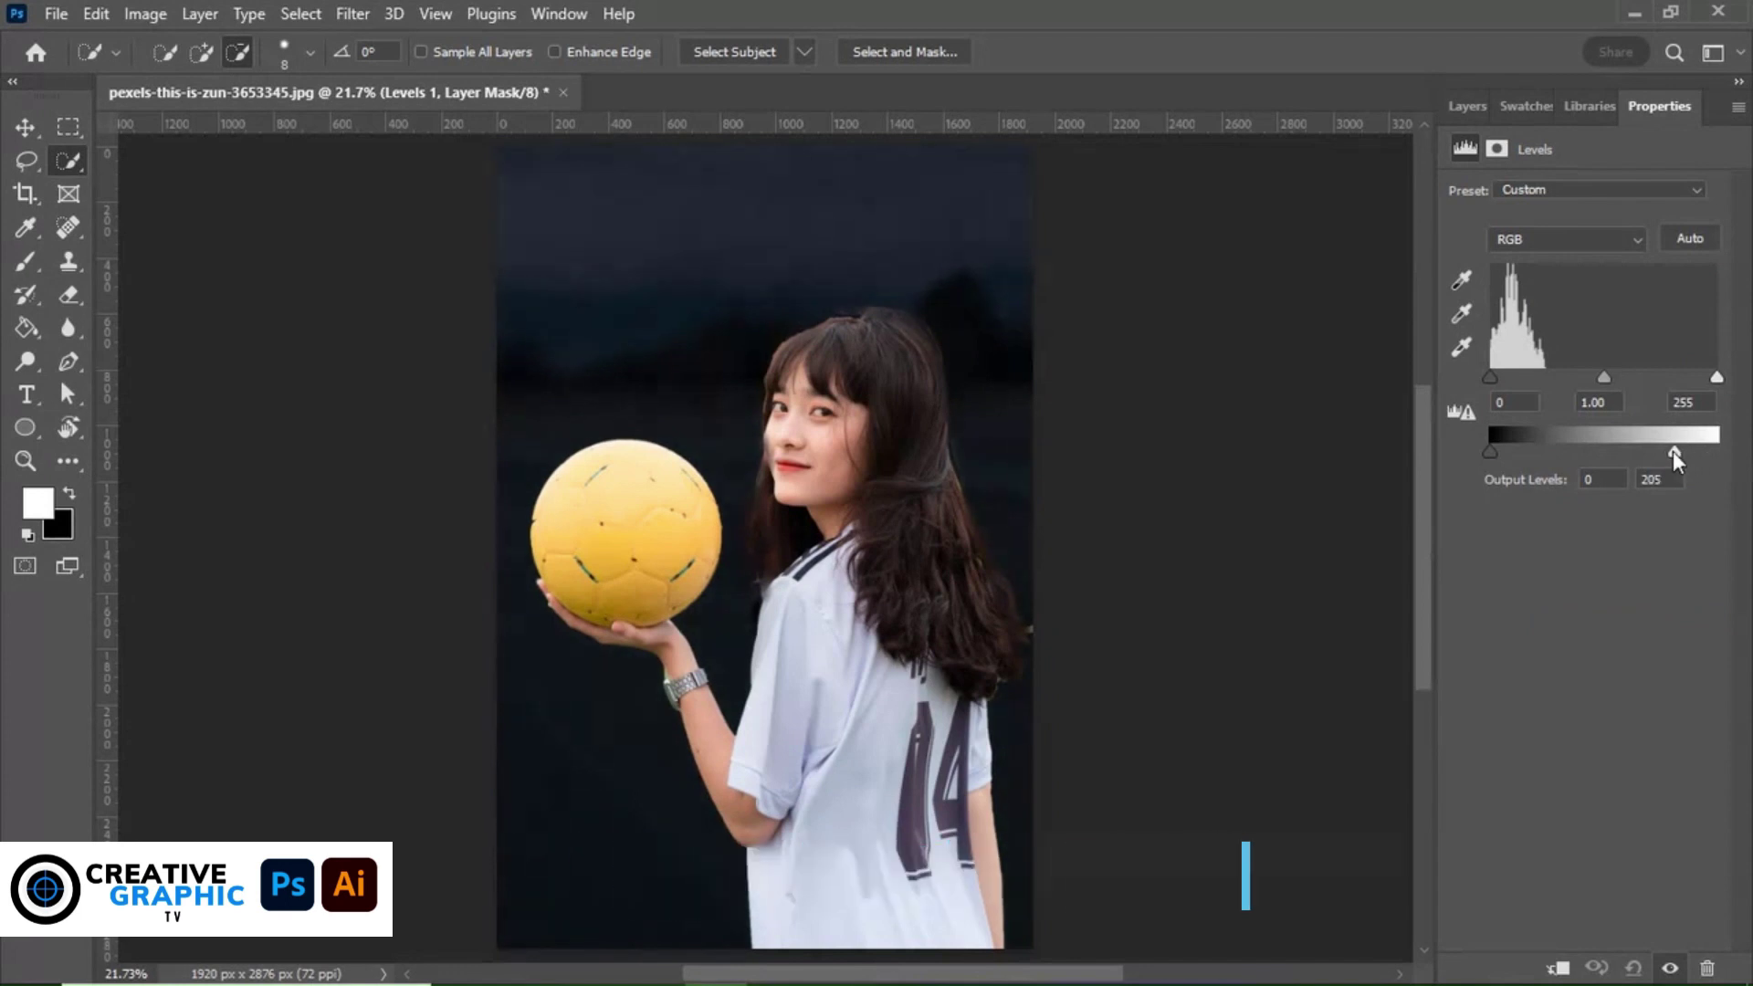
pyautogui.click(1460, 107)
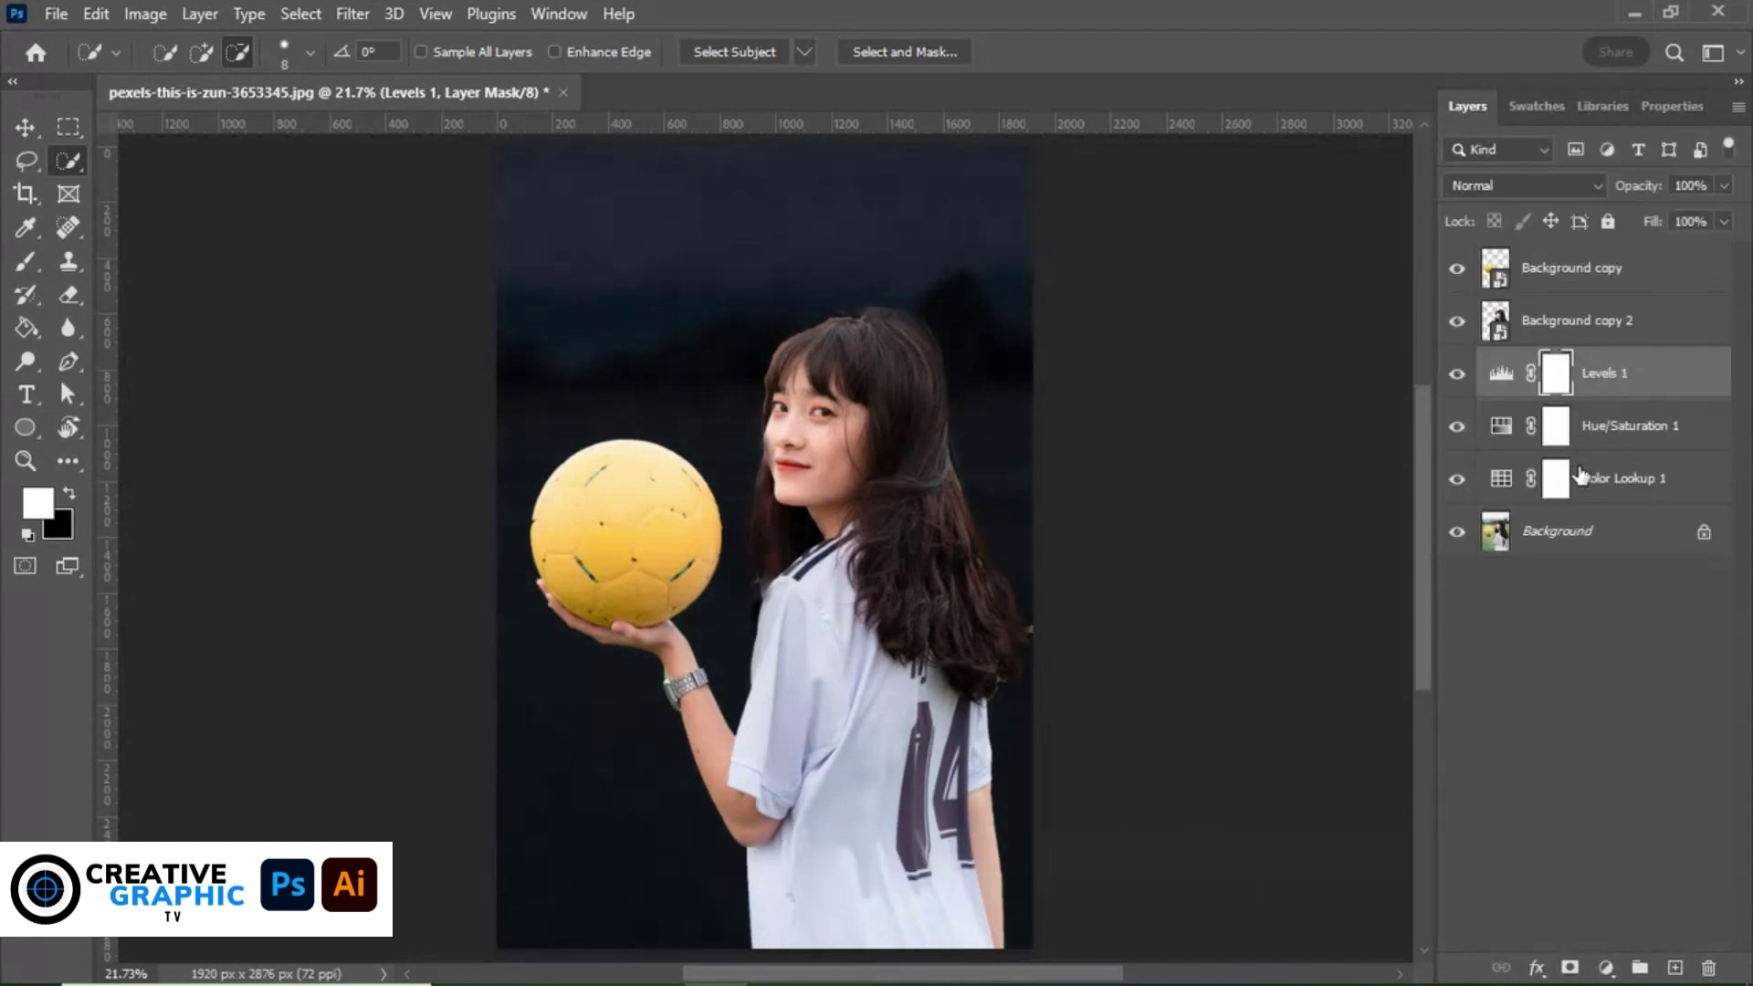
# Group Background copy into Group 1 and set its blend mode to Linear Dodge (Add).
pyautogui.click(1581, 272)
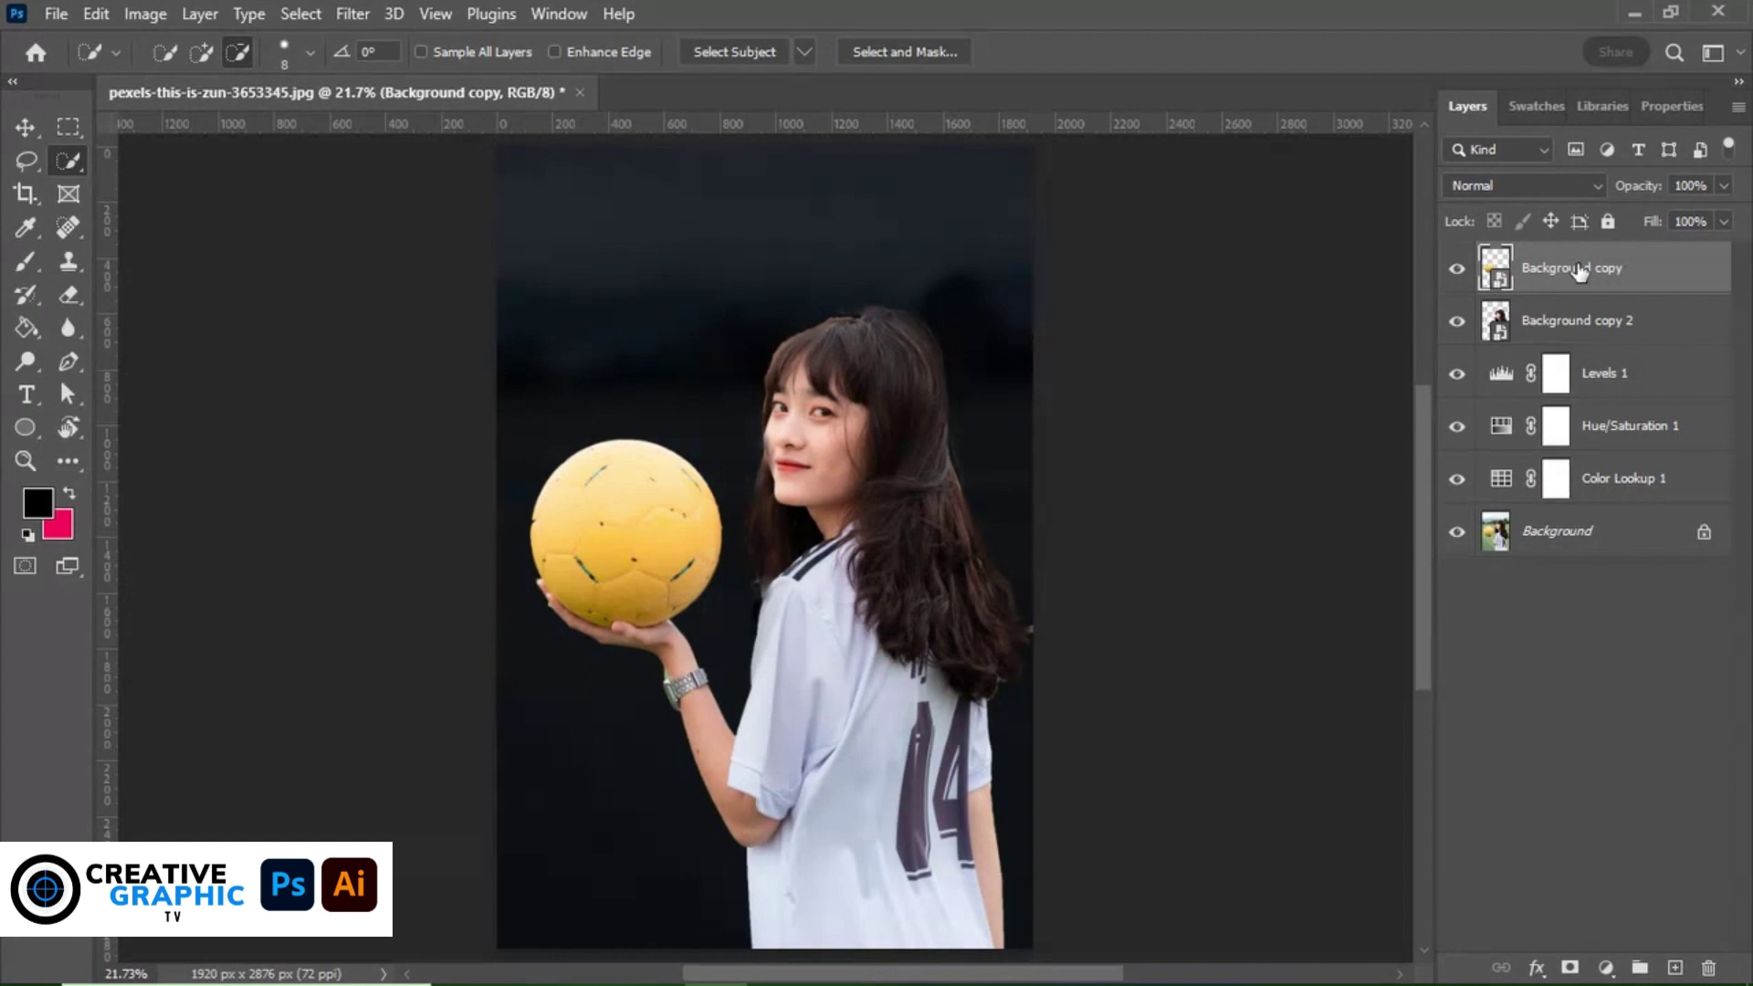
pyautogui.hotkey('ctrl', 'g')
pyautogui.click(1581, 308)
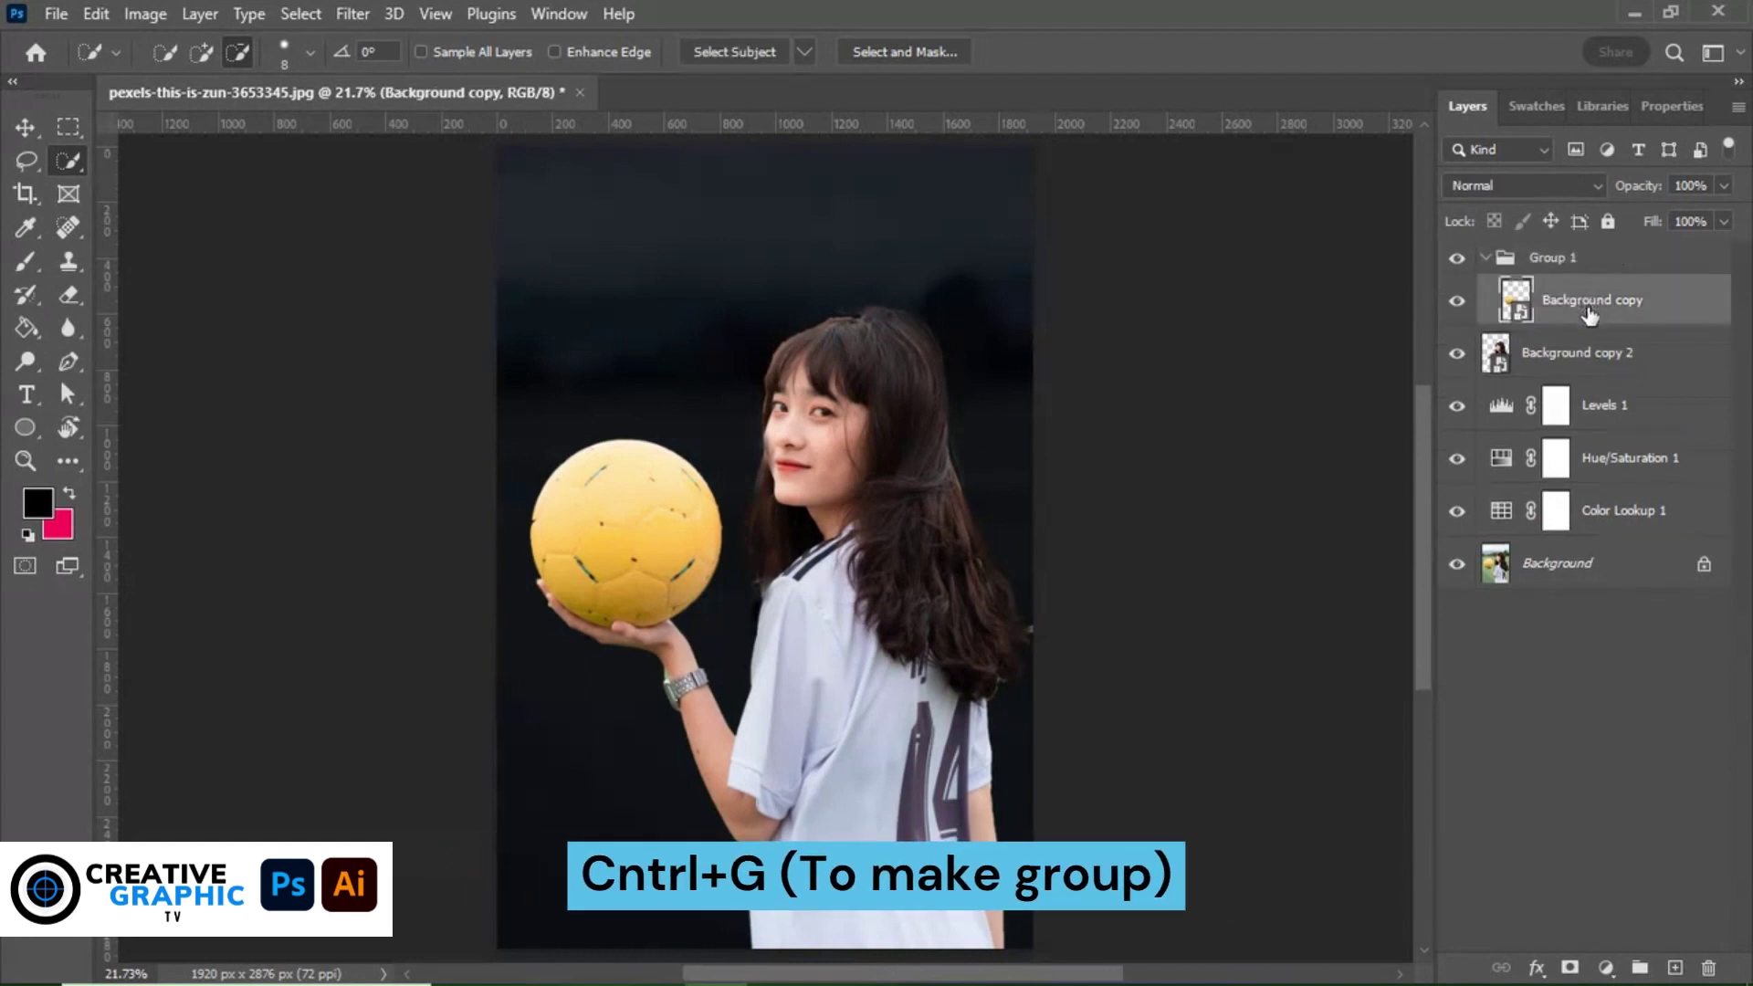
pyautogui.click(1570, 188)
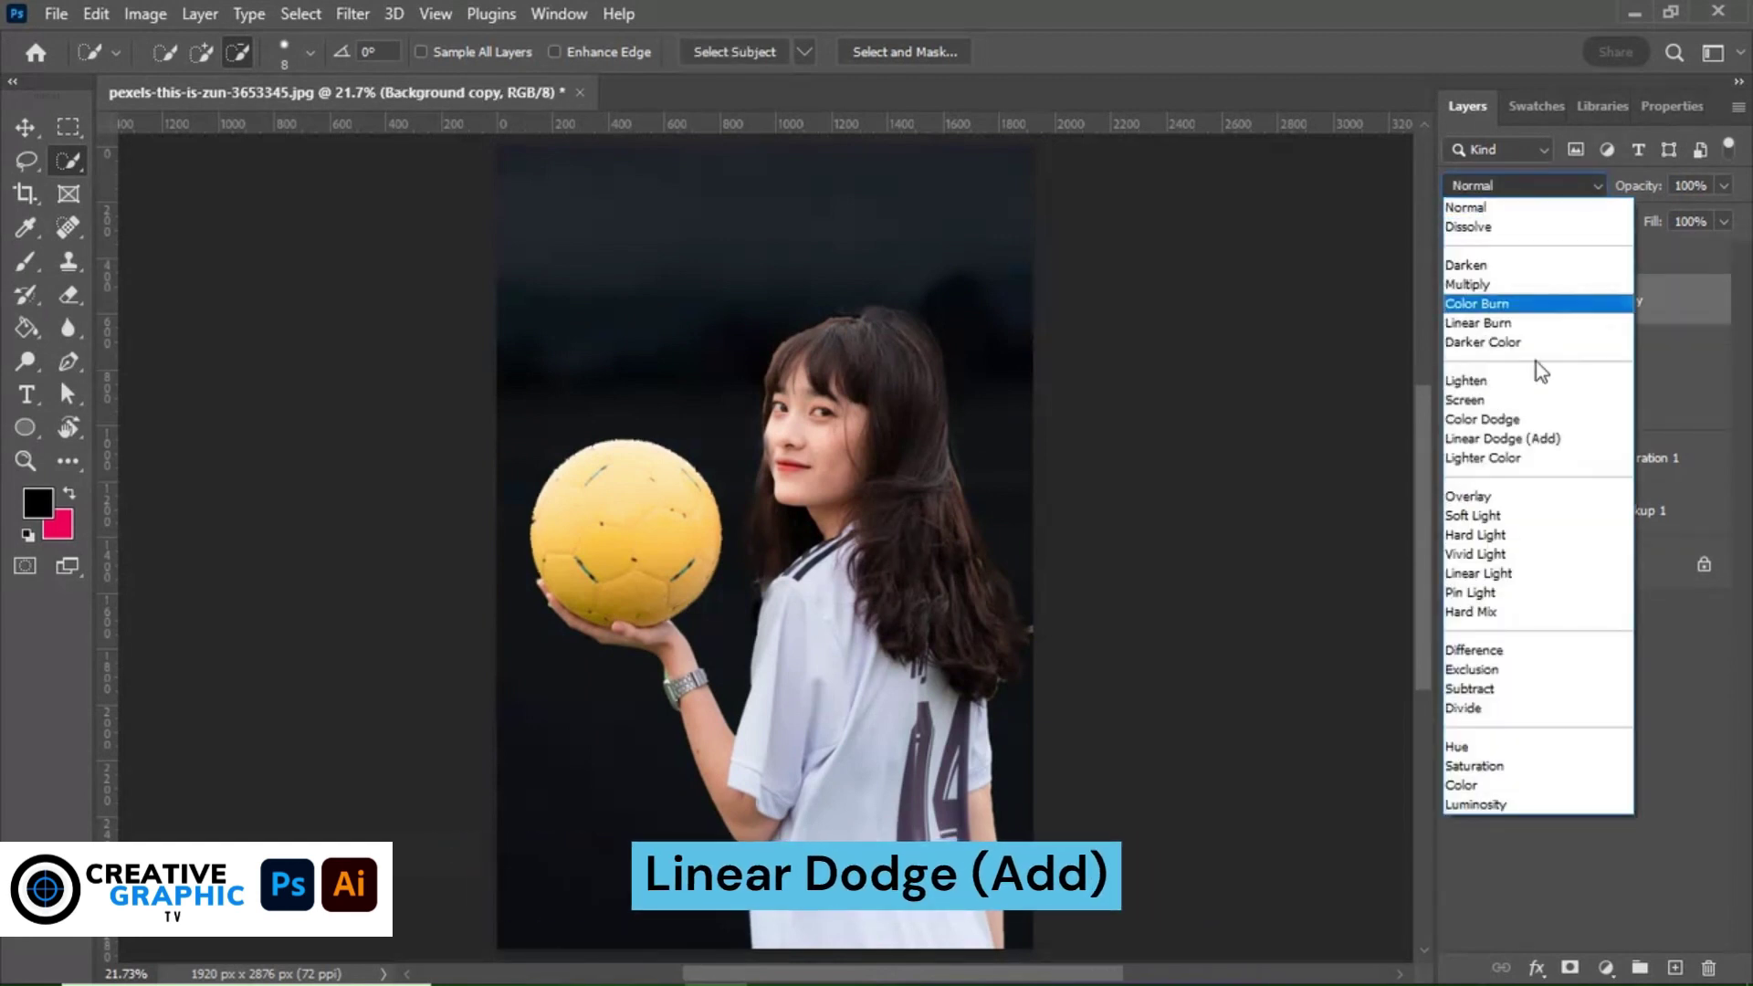
pyautogui.click(1524, 444)
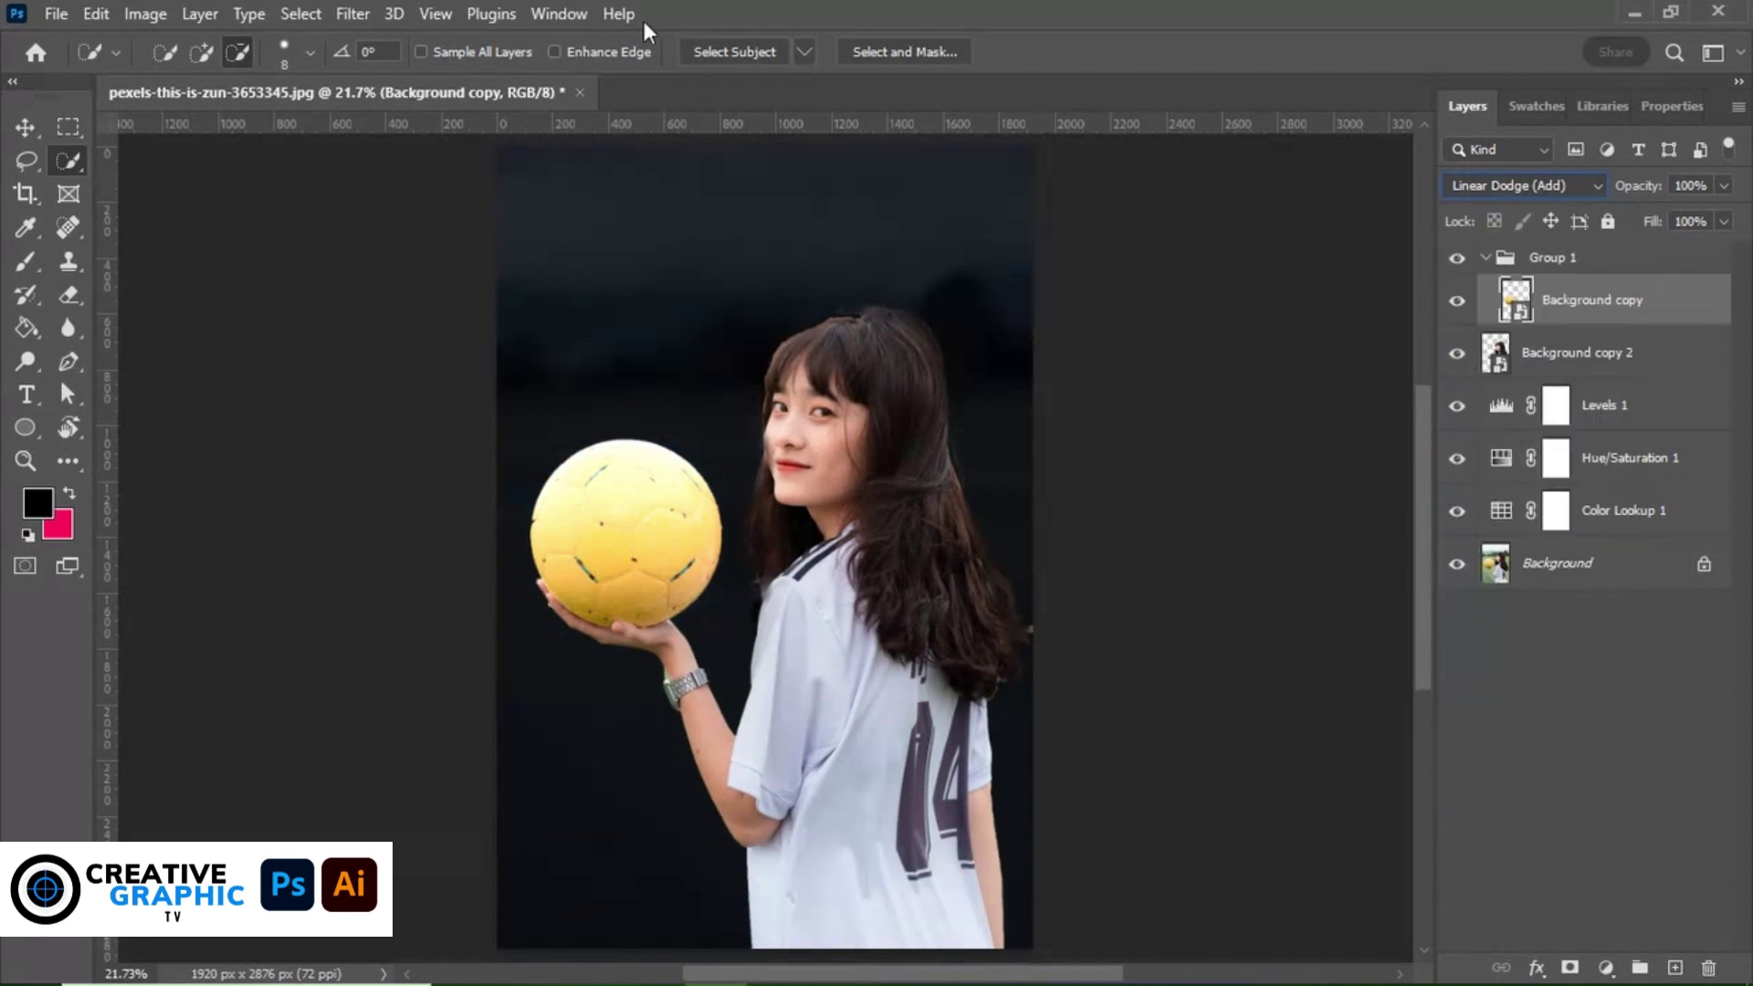
pyautogui.click(350, 16)
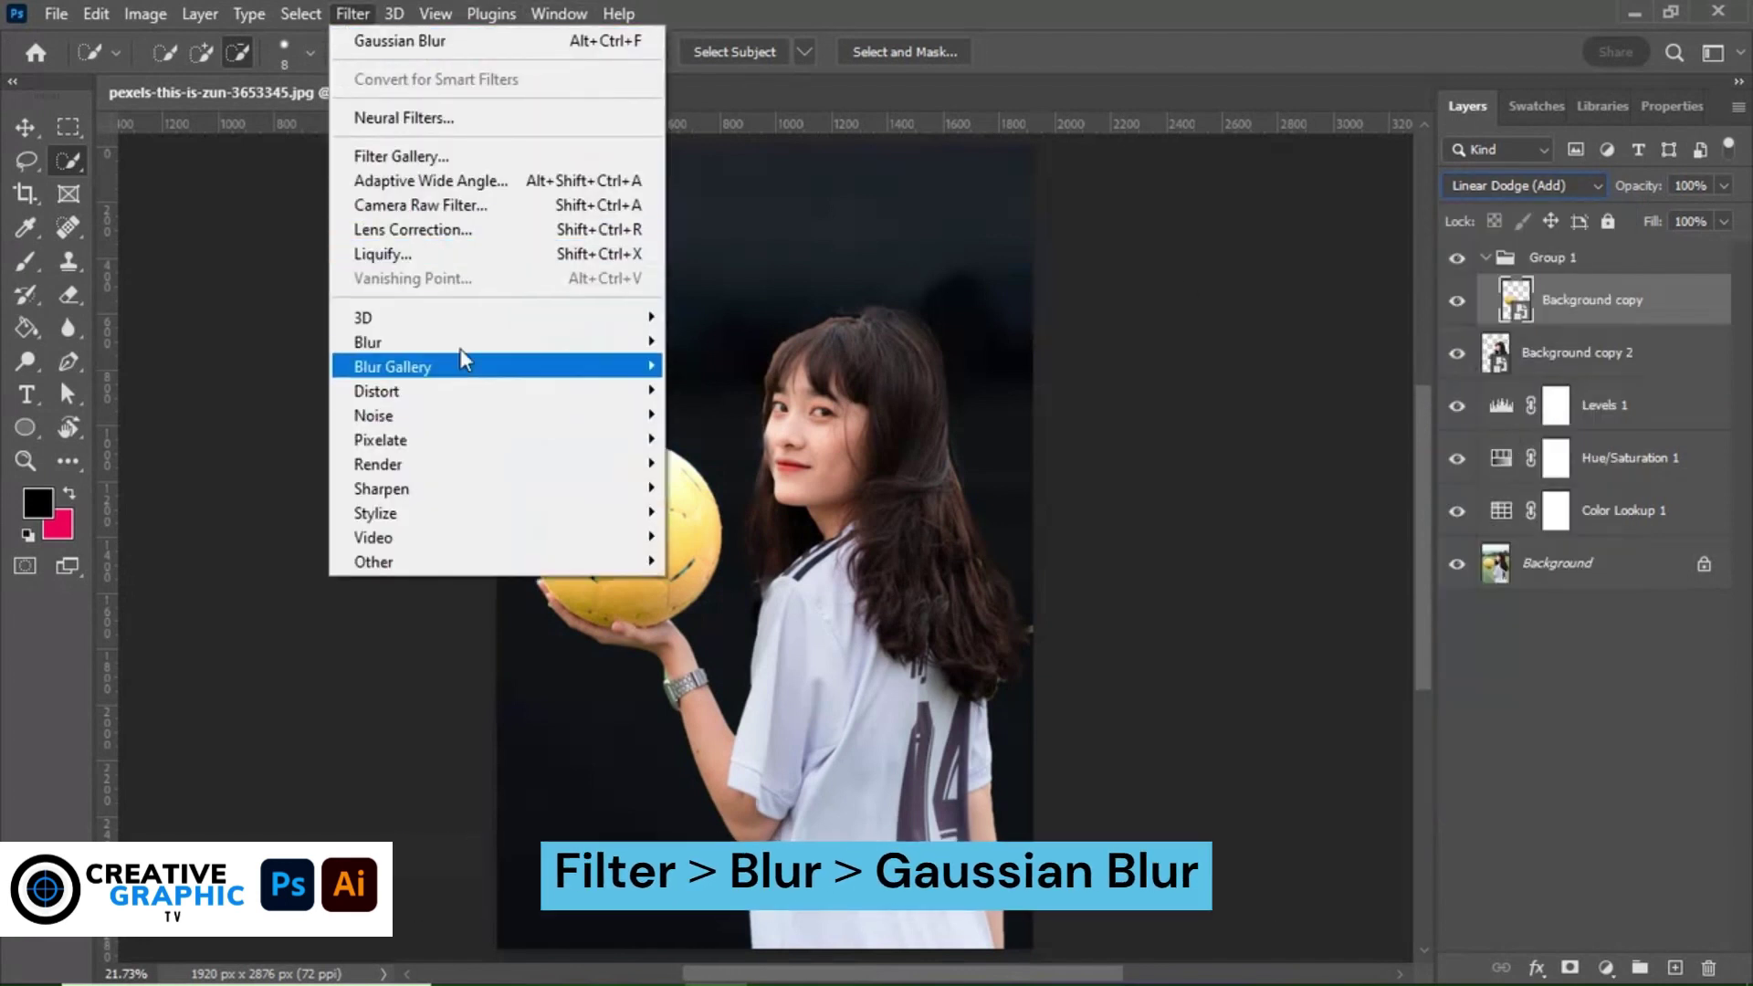
pyautogui.moveTo(367, 342)
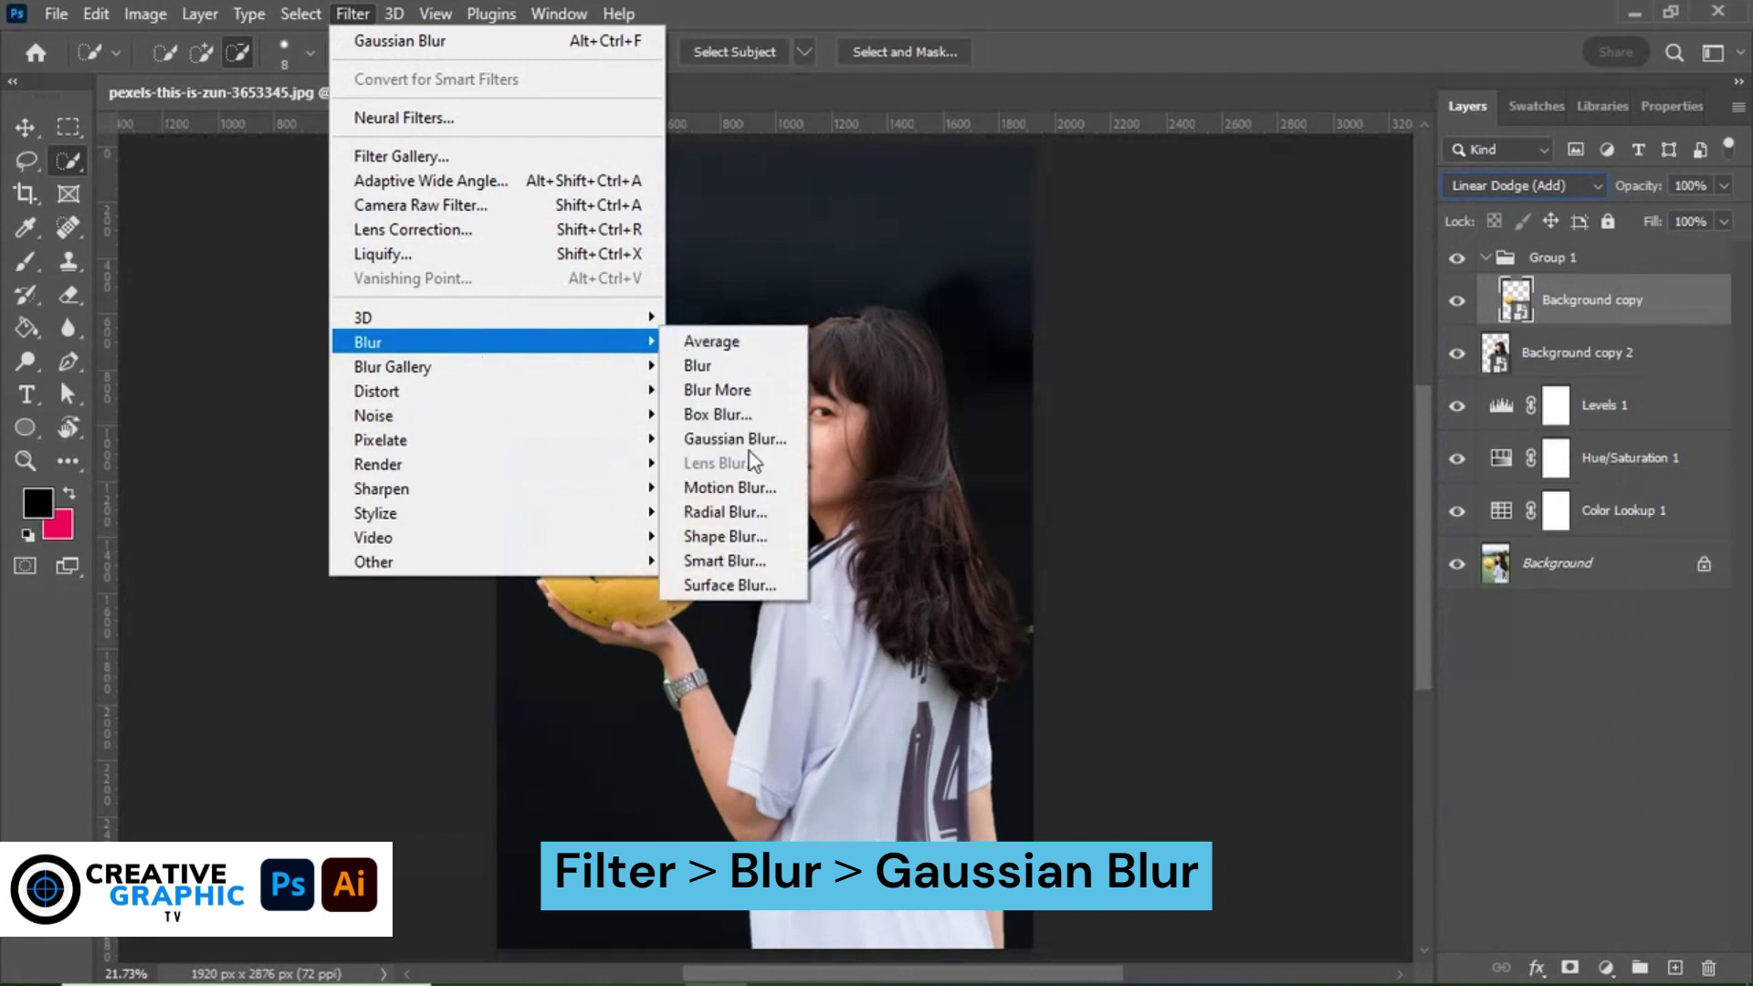
# Apply a 10-pixel Gaussian Blur to the Background copy ball layer.
pyautogui.click(736, 439)
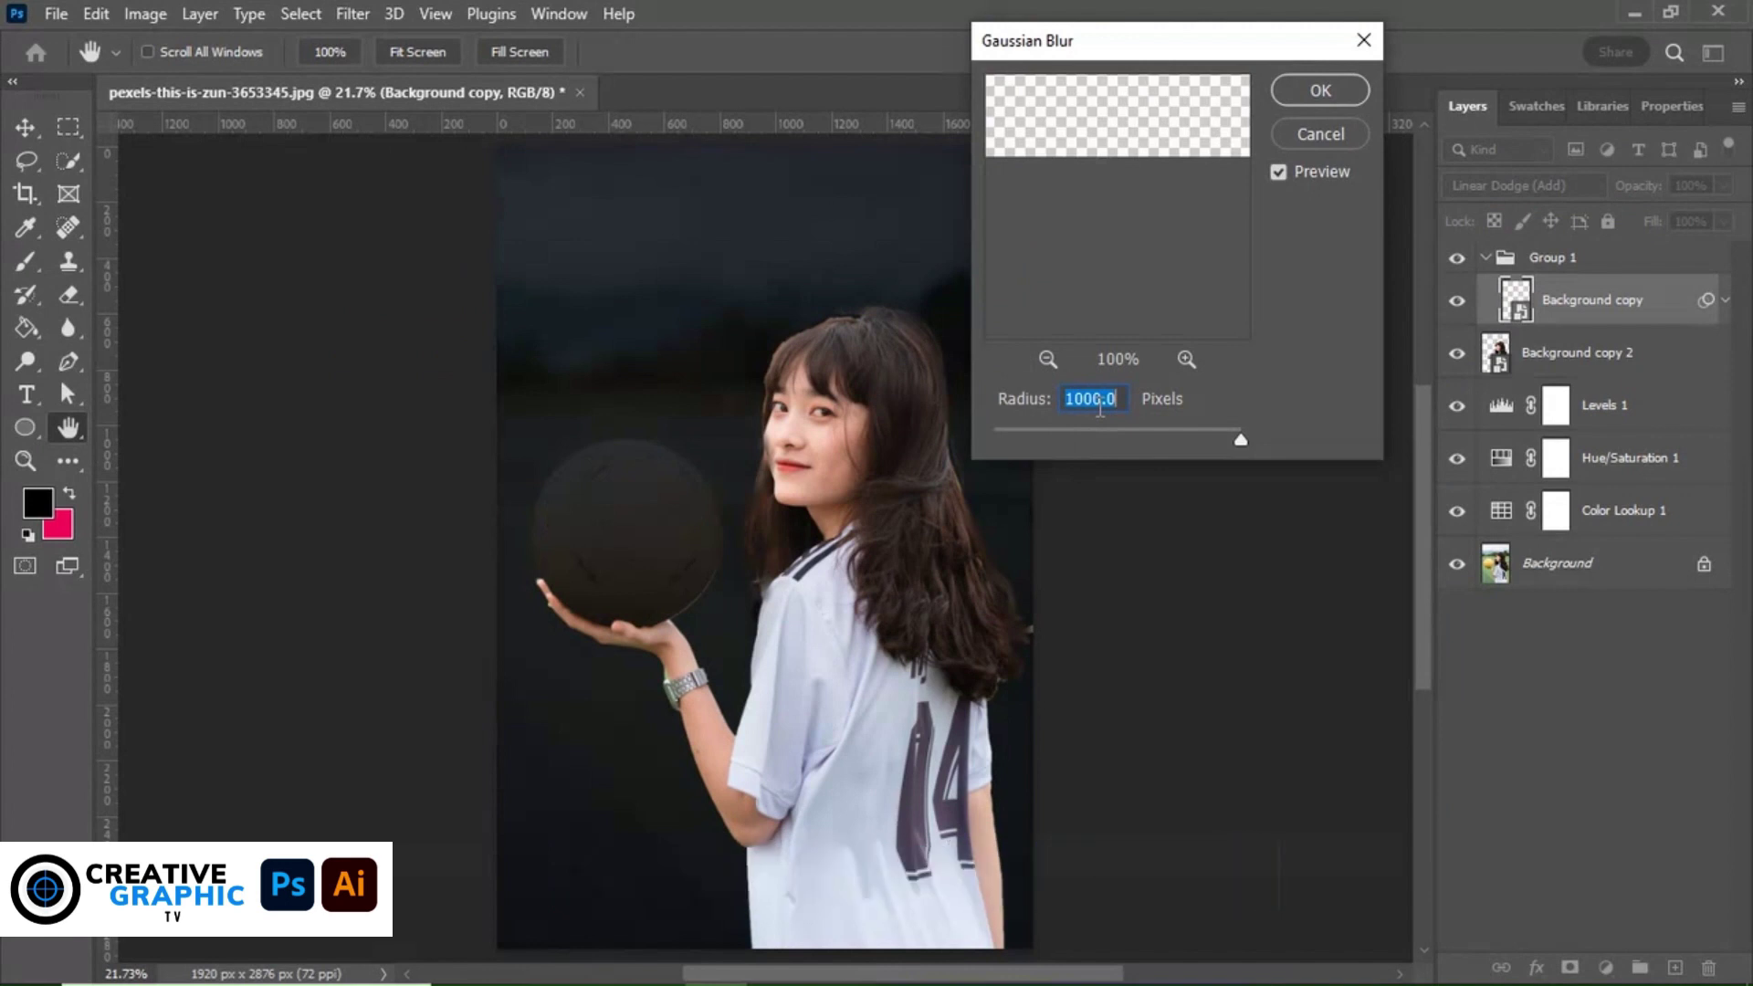
pyautogui.write('10')
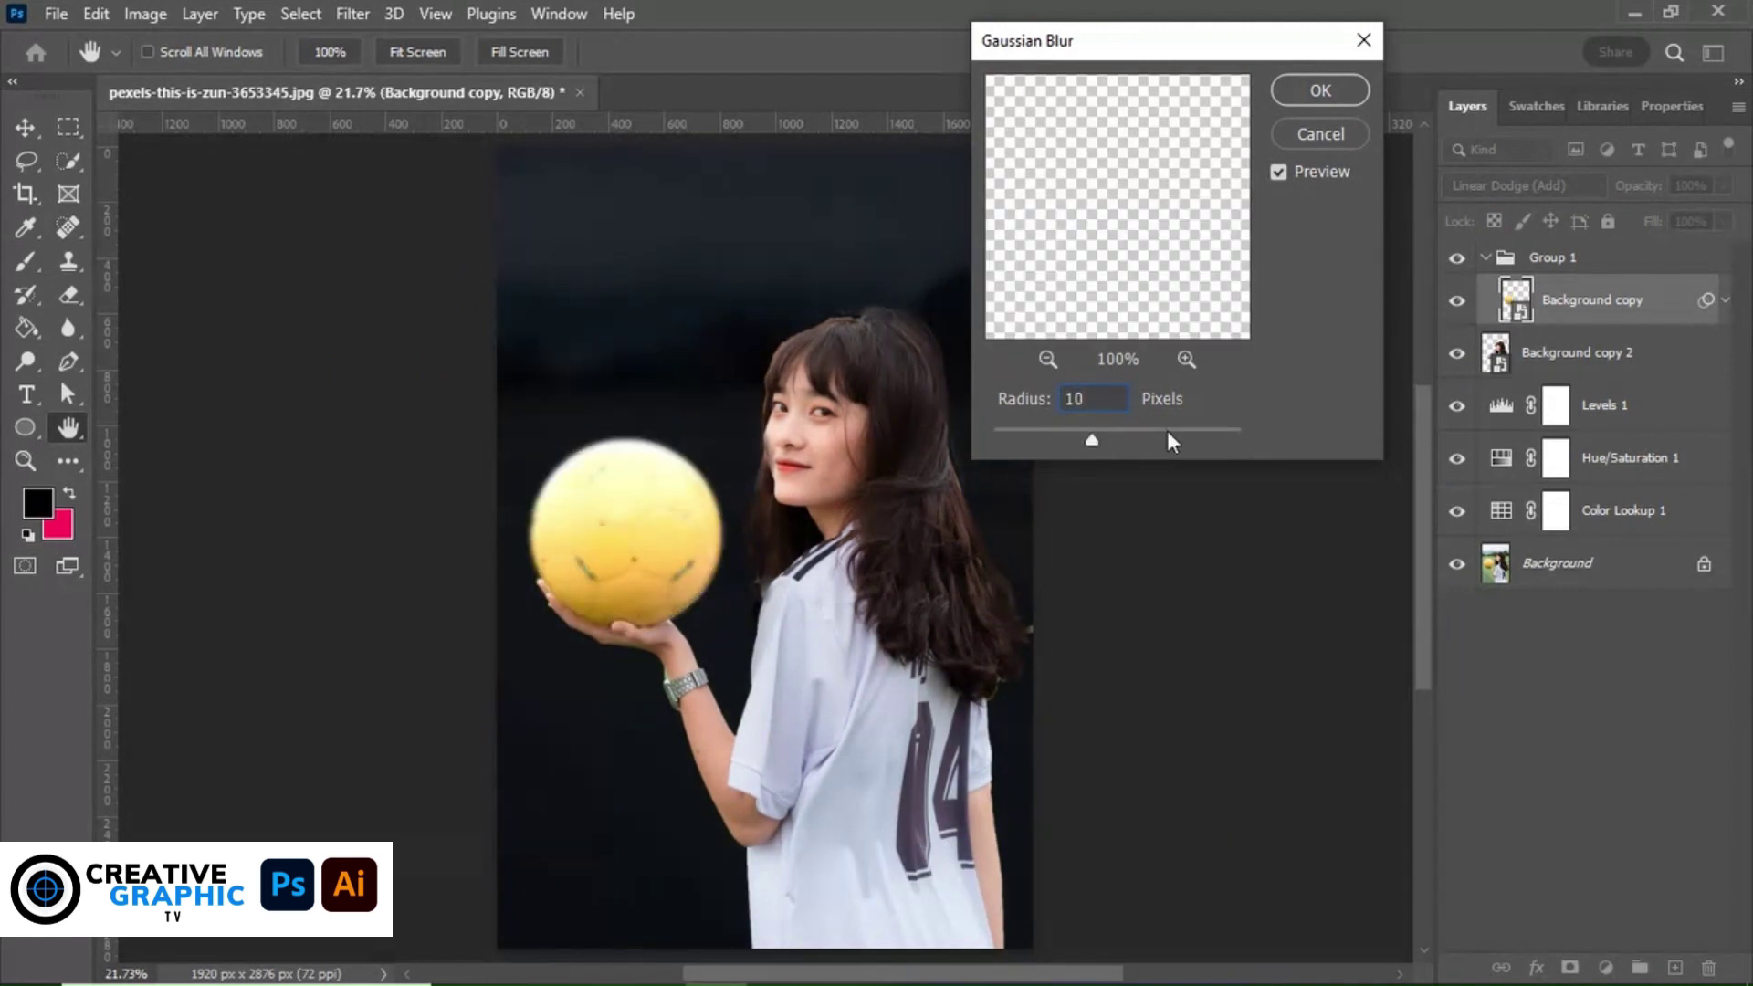
pyautogui.click(1321, 91)
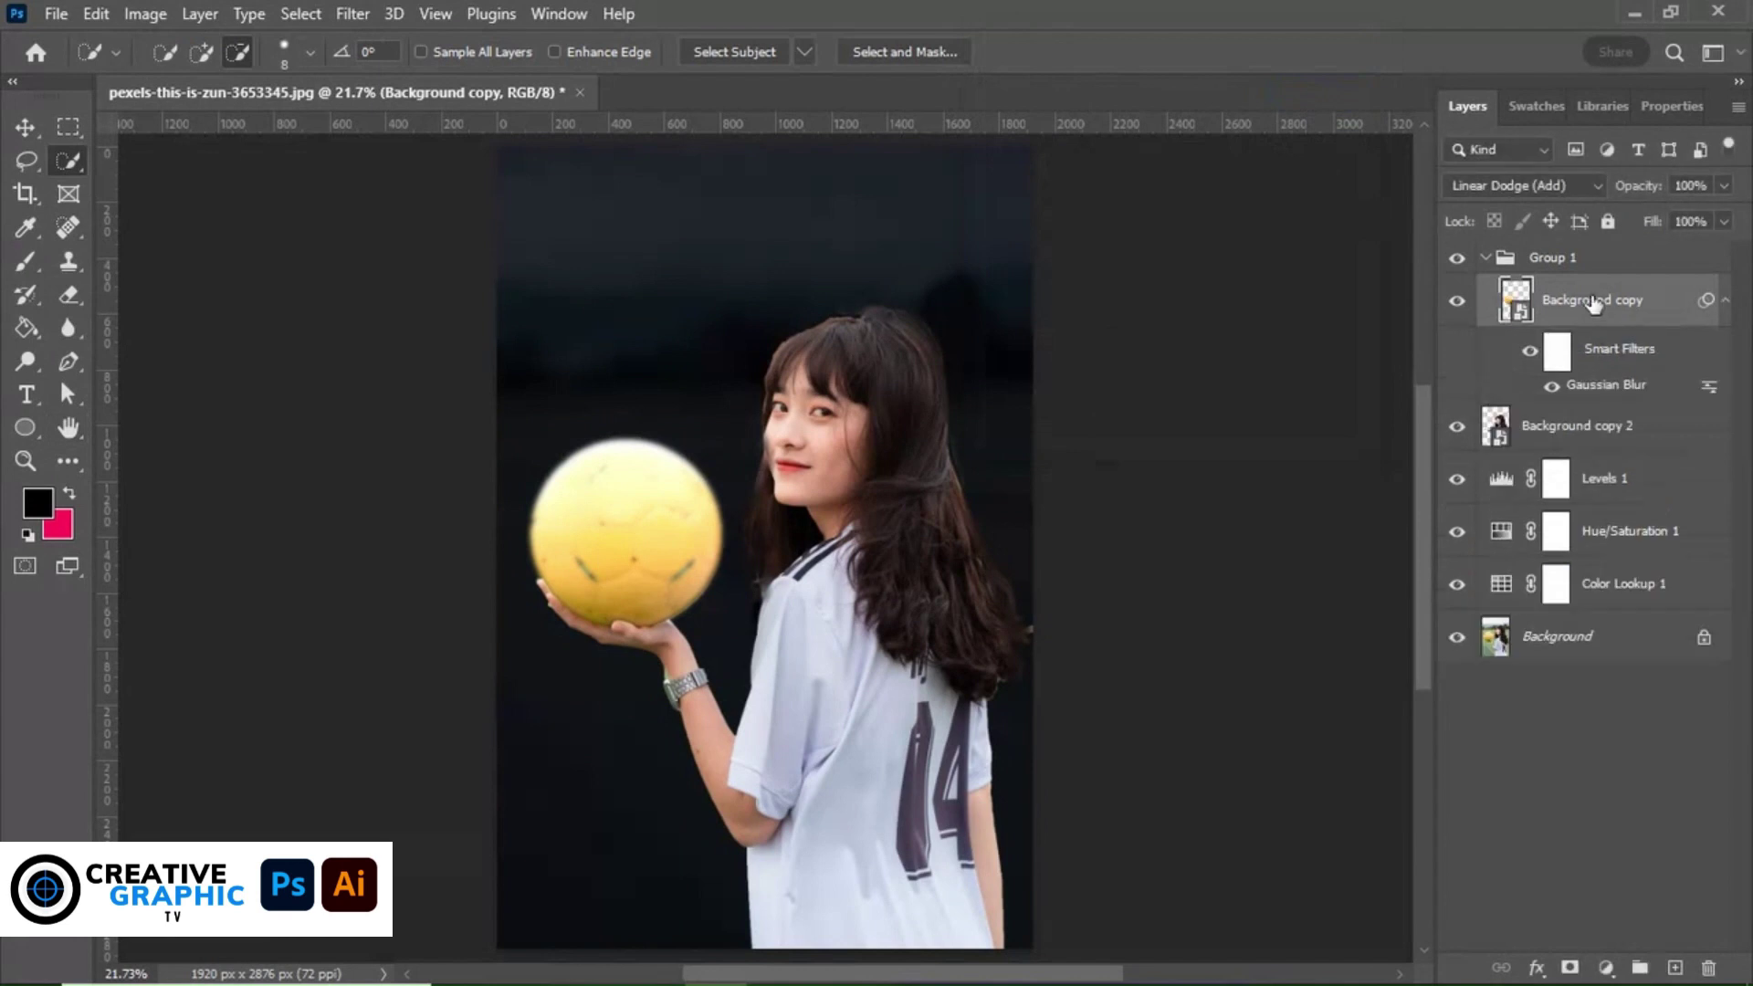
# Duplicate the blurred ball layer and change the copy's Gaussian Blur radius to 100.
pyautogui.hotkey('ctrl', 'j')
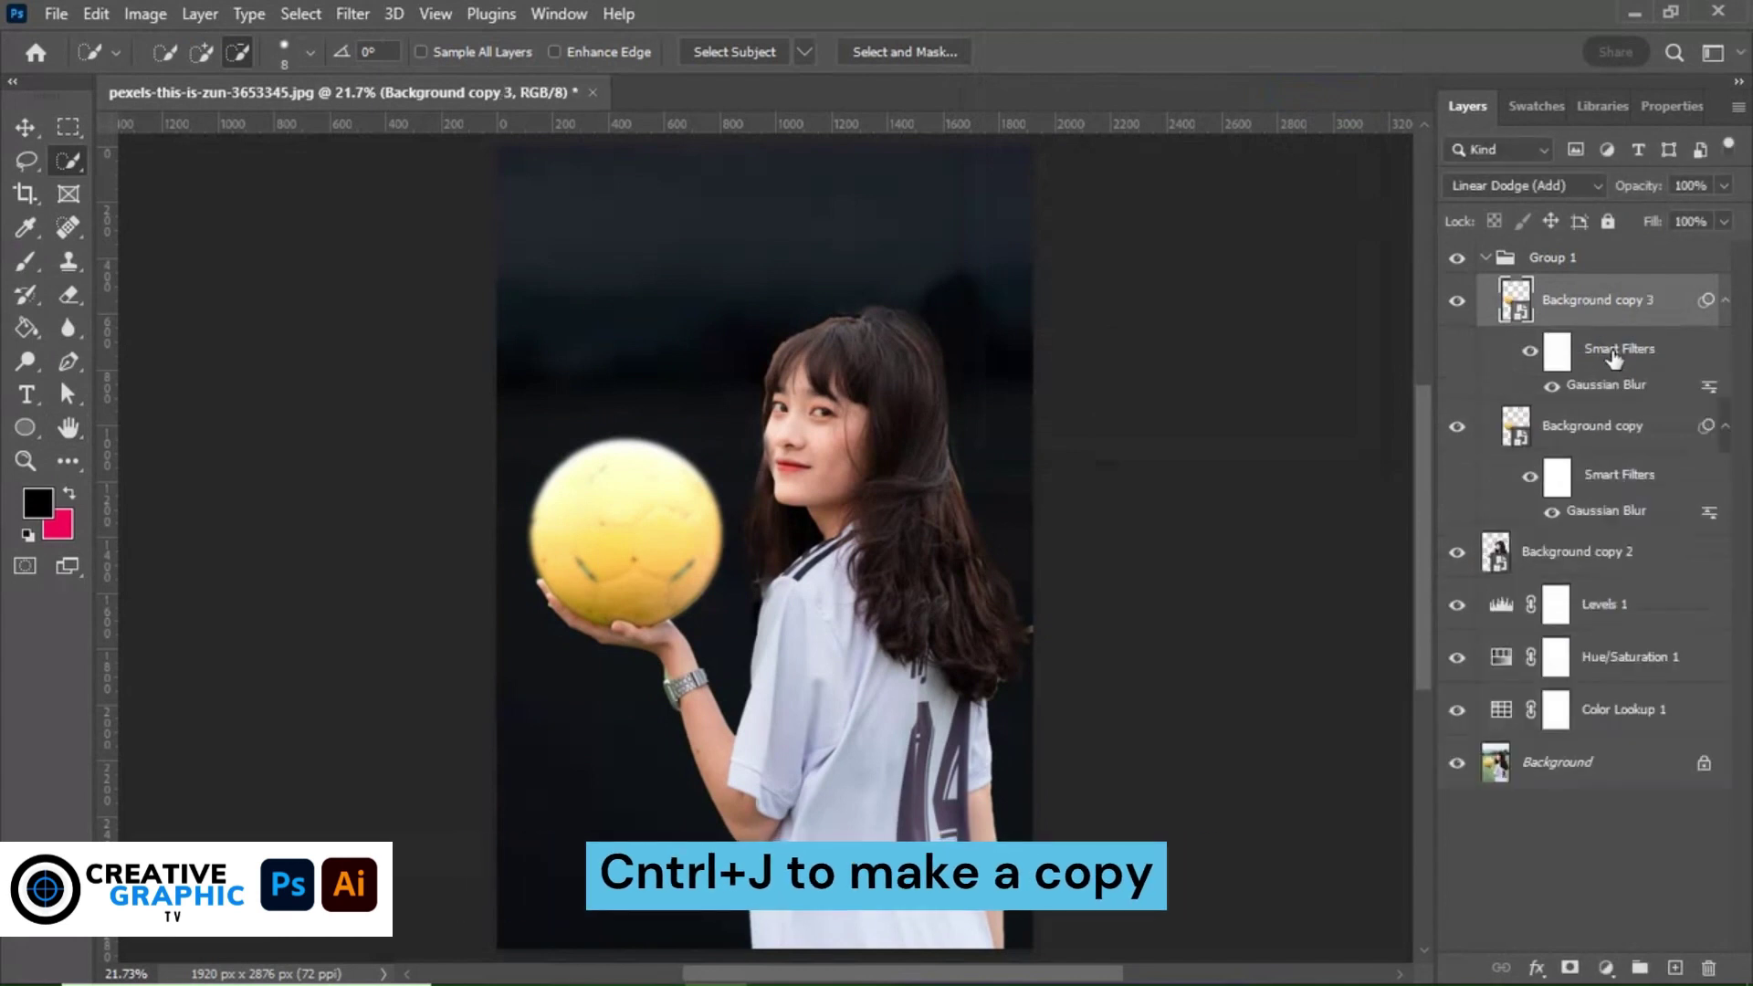
pyautogui.doubleClick(1619, 387)
pyautogui.write('1')
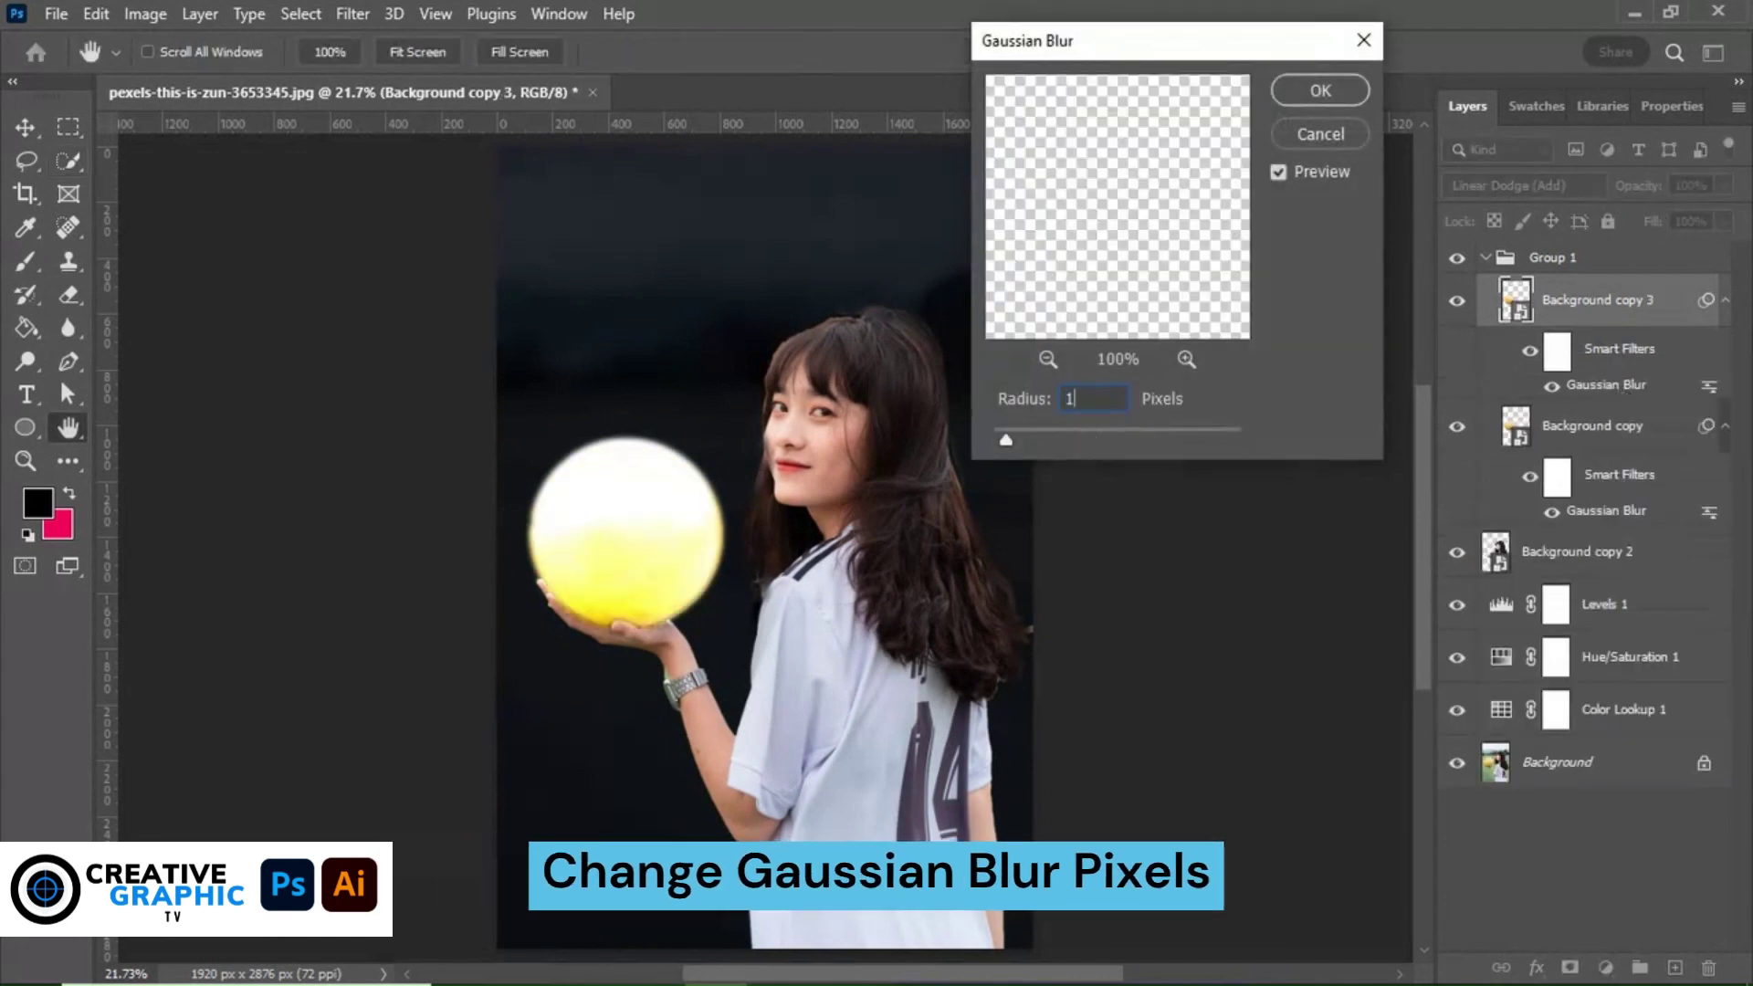
pyautogui.write('00')
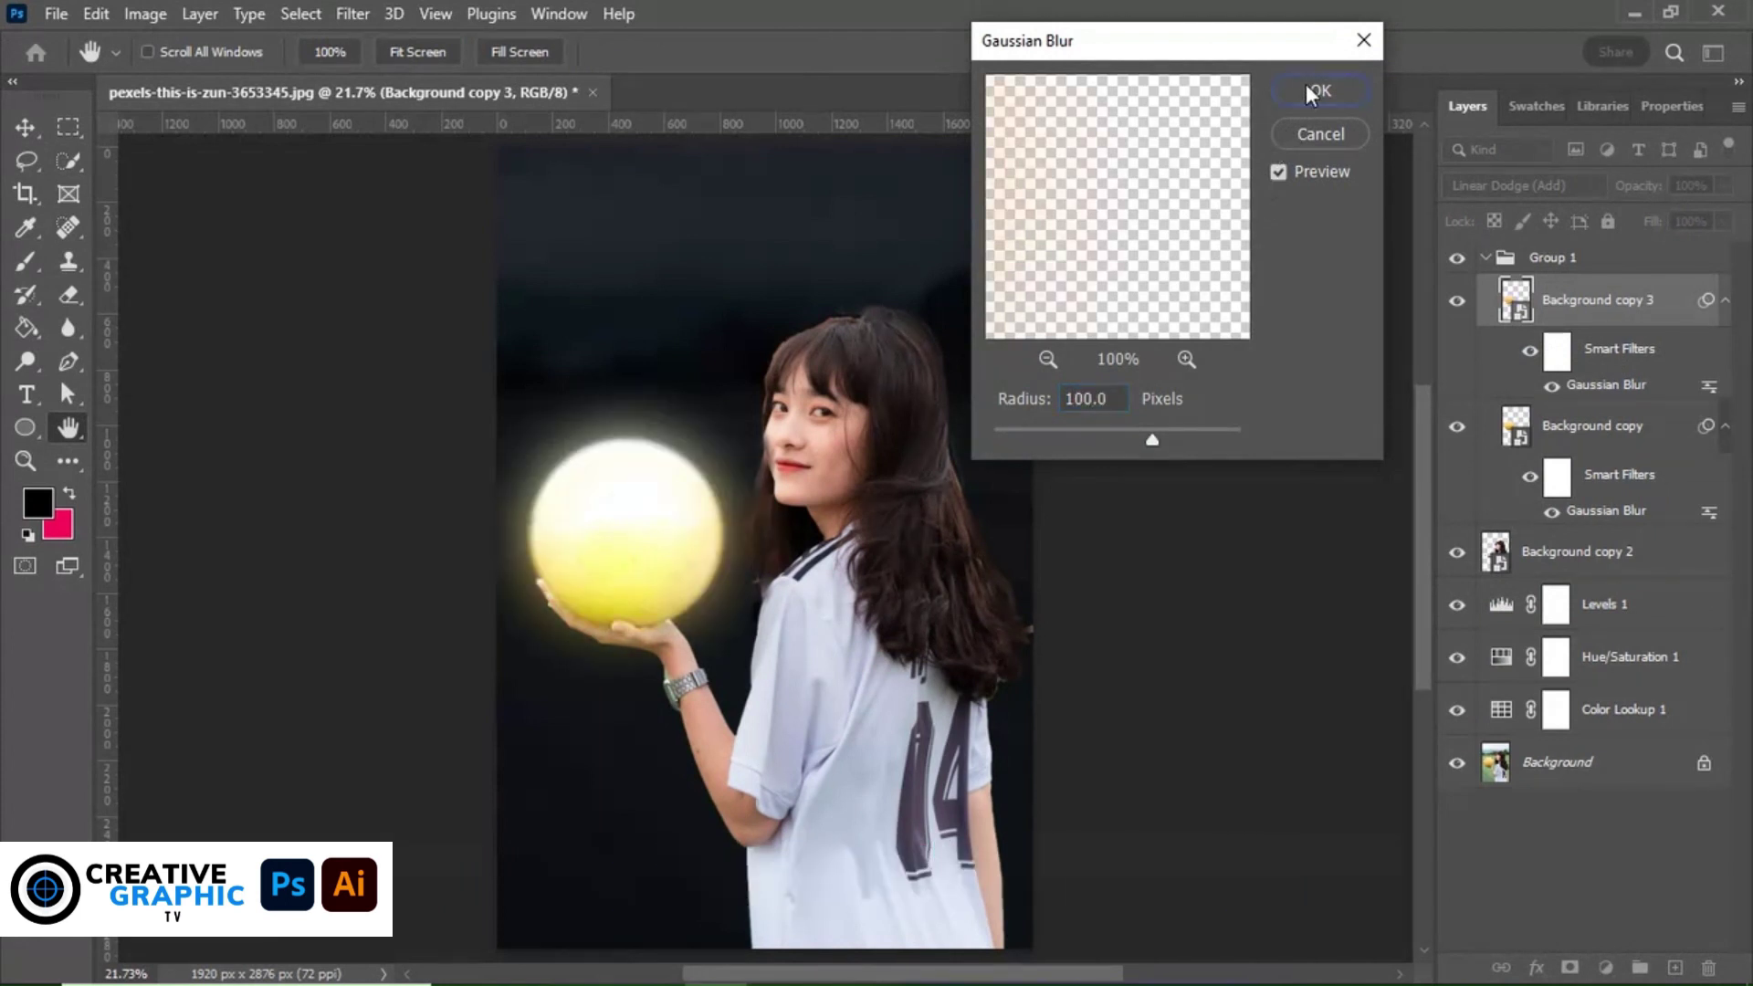
pyautogui.click(1306, 86)
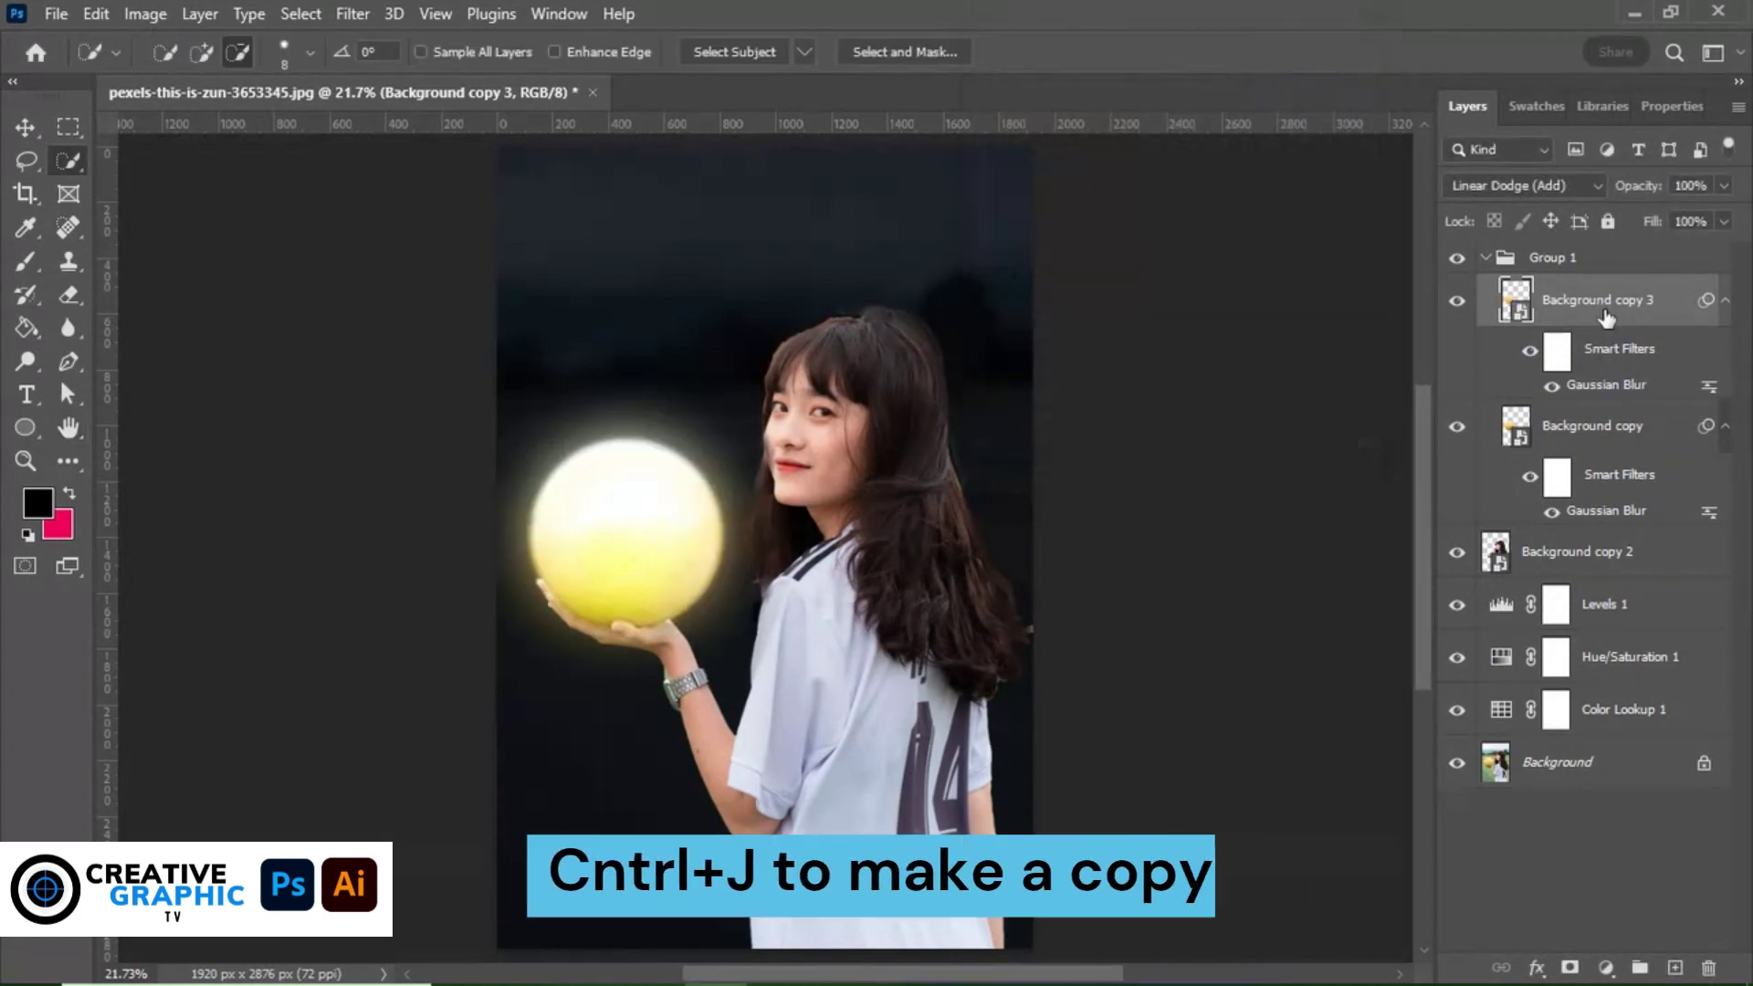
# Duplicate again with a 250-pixel blur, then set the next copy's blur radius to 500.
pyautogui.hotkey('ctrl', 'j')
pyautogui.doubleClick(1607, 385)
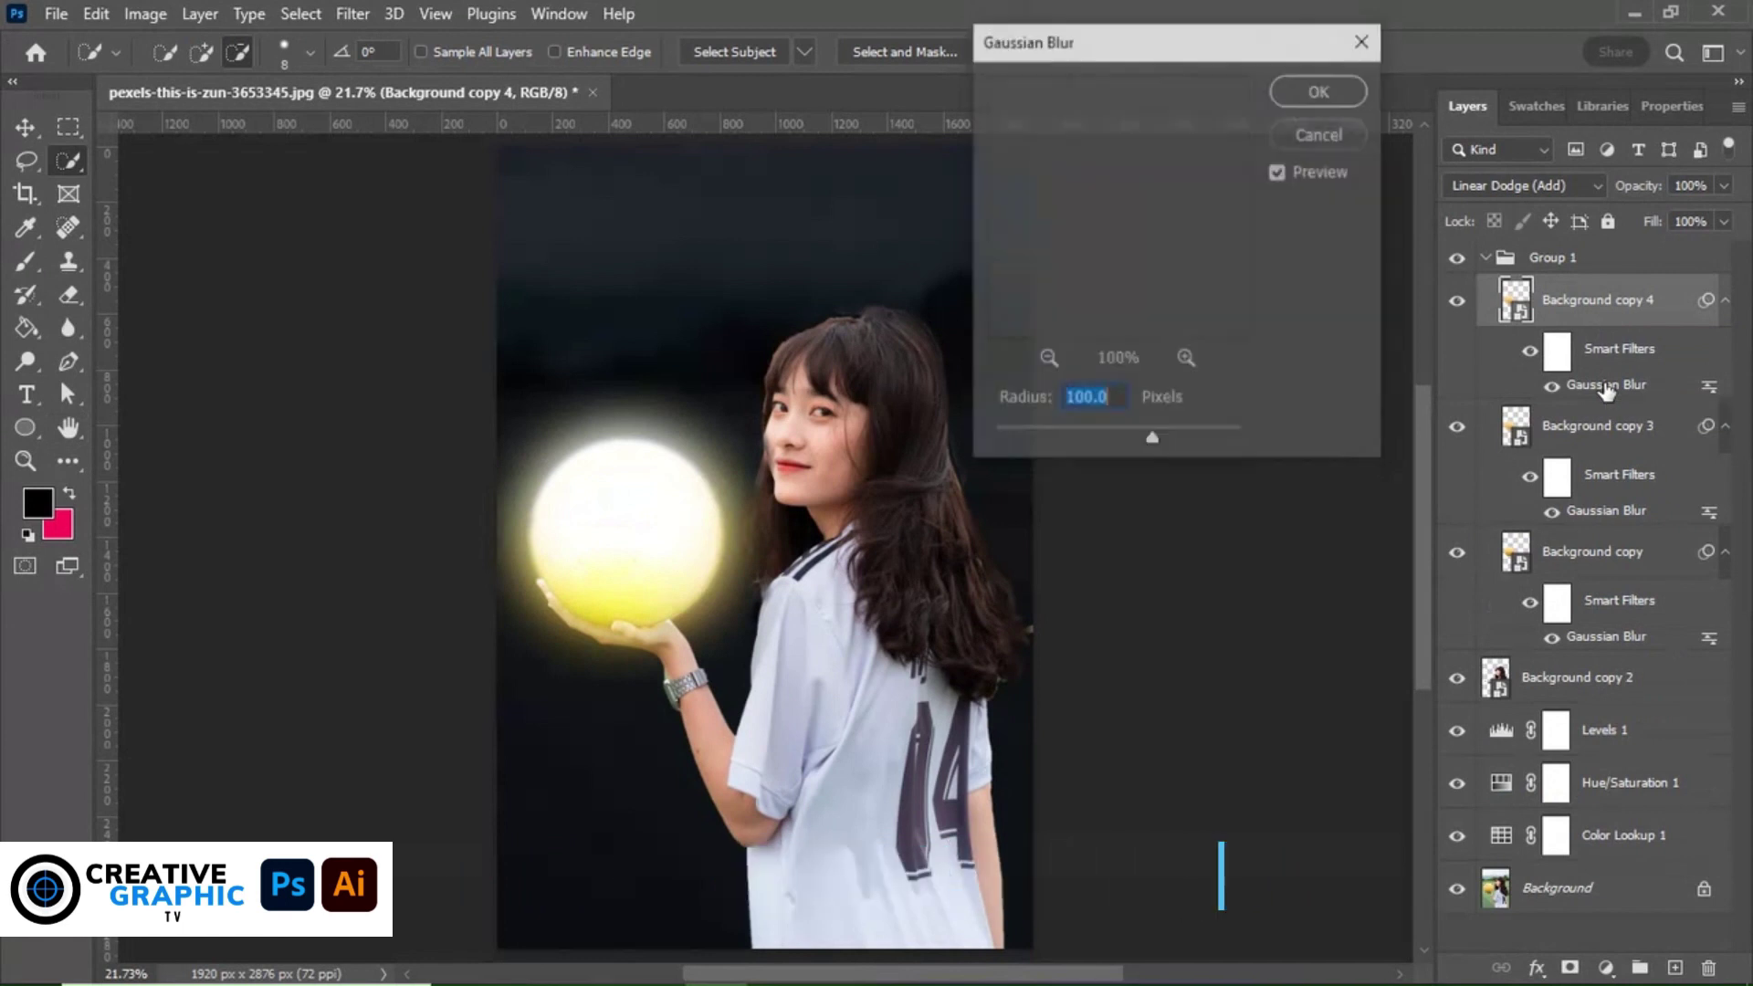
pyautogui.write('2')
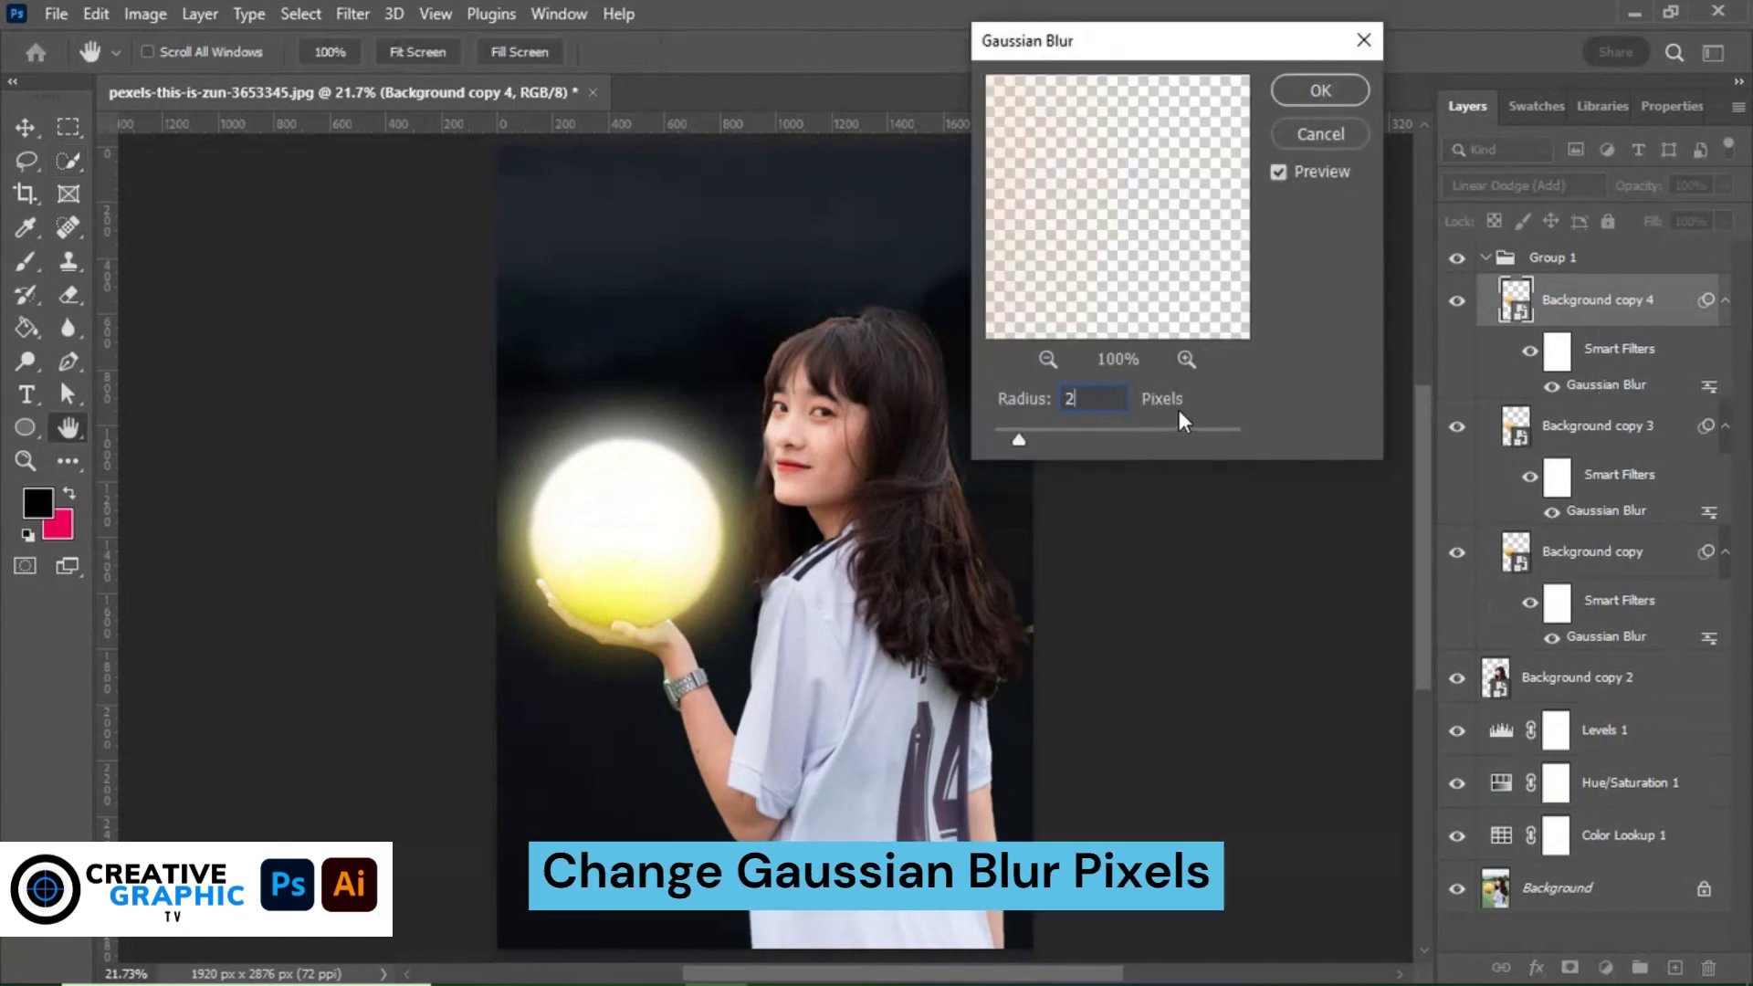
pyautogui.write('50')
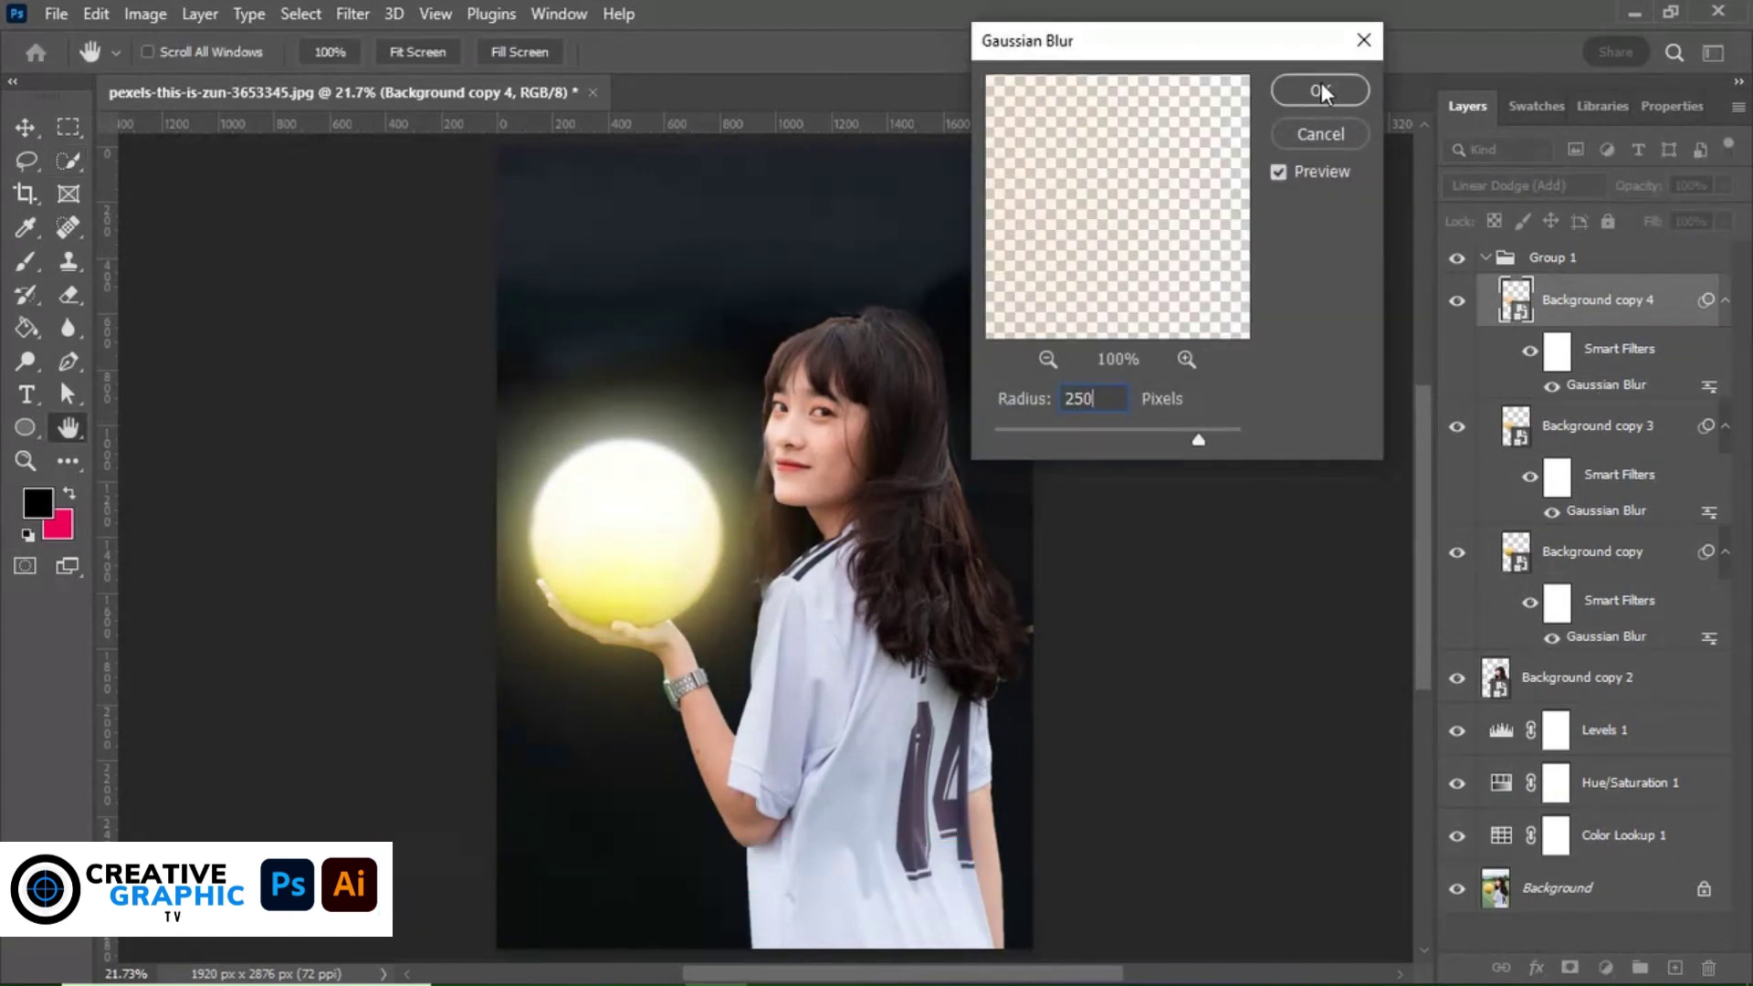
pyautogui.click(1322, 91)
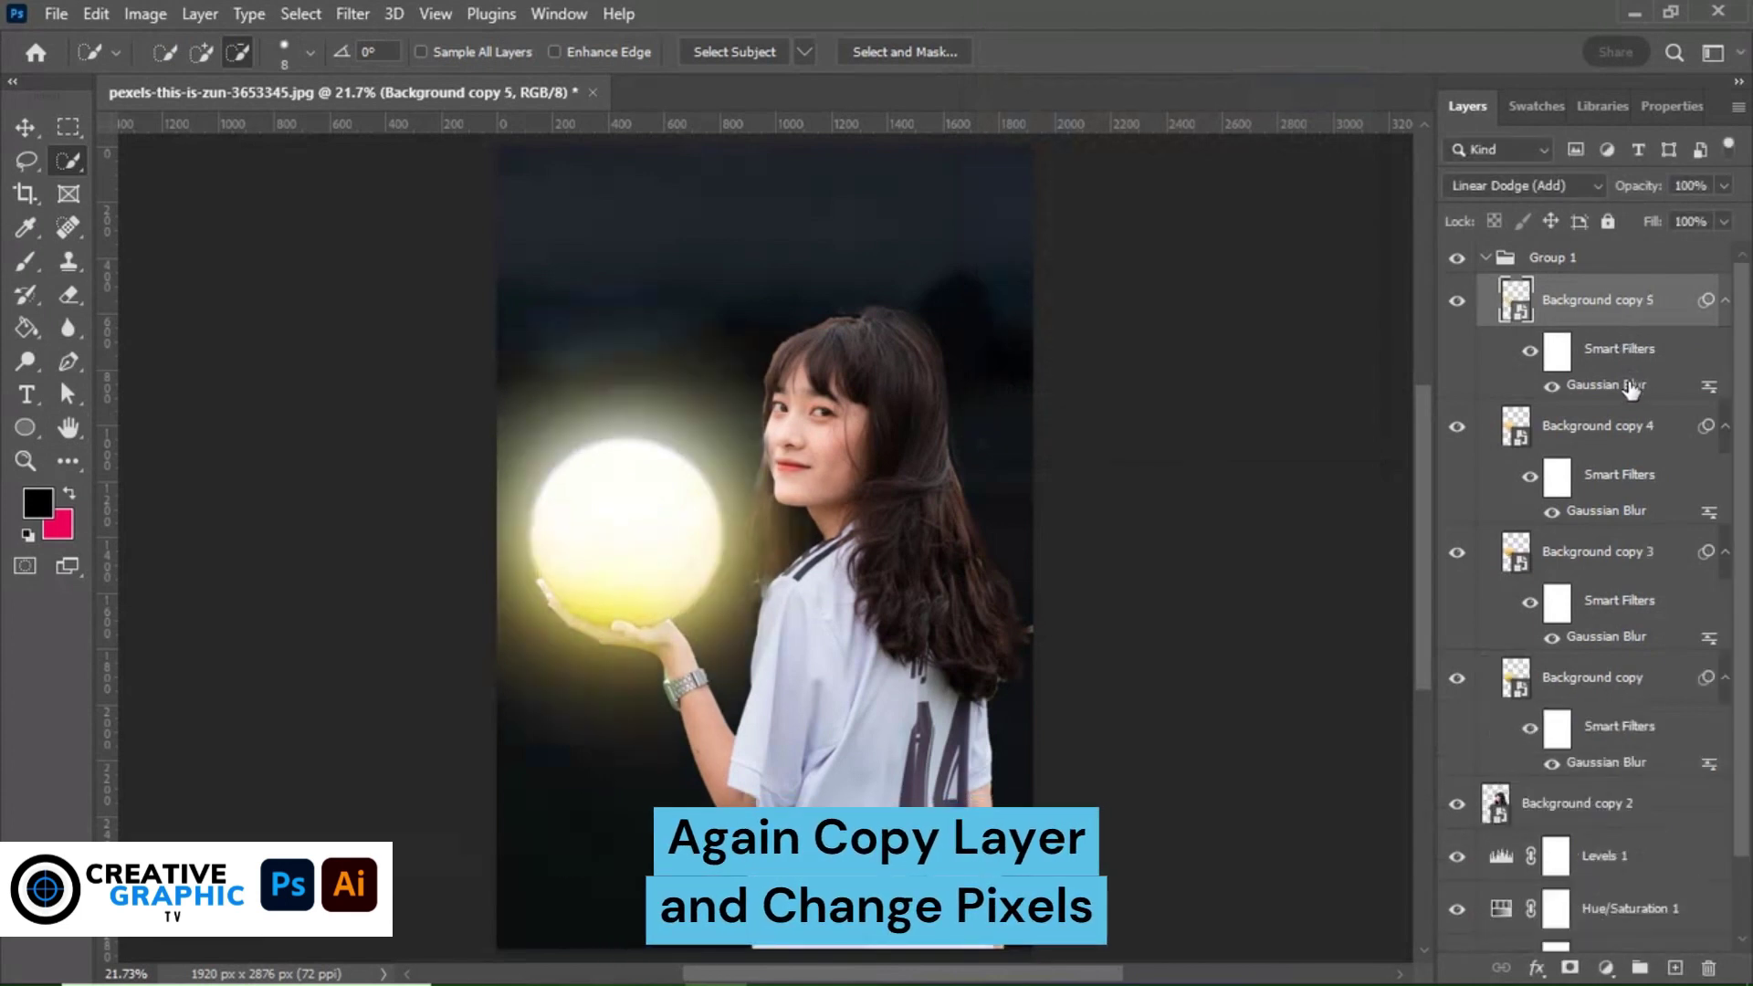
pyautogui.doubleClick(1632, 388)
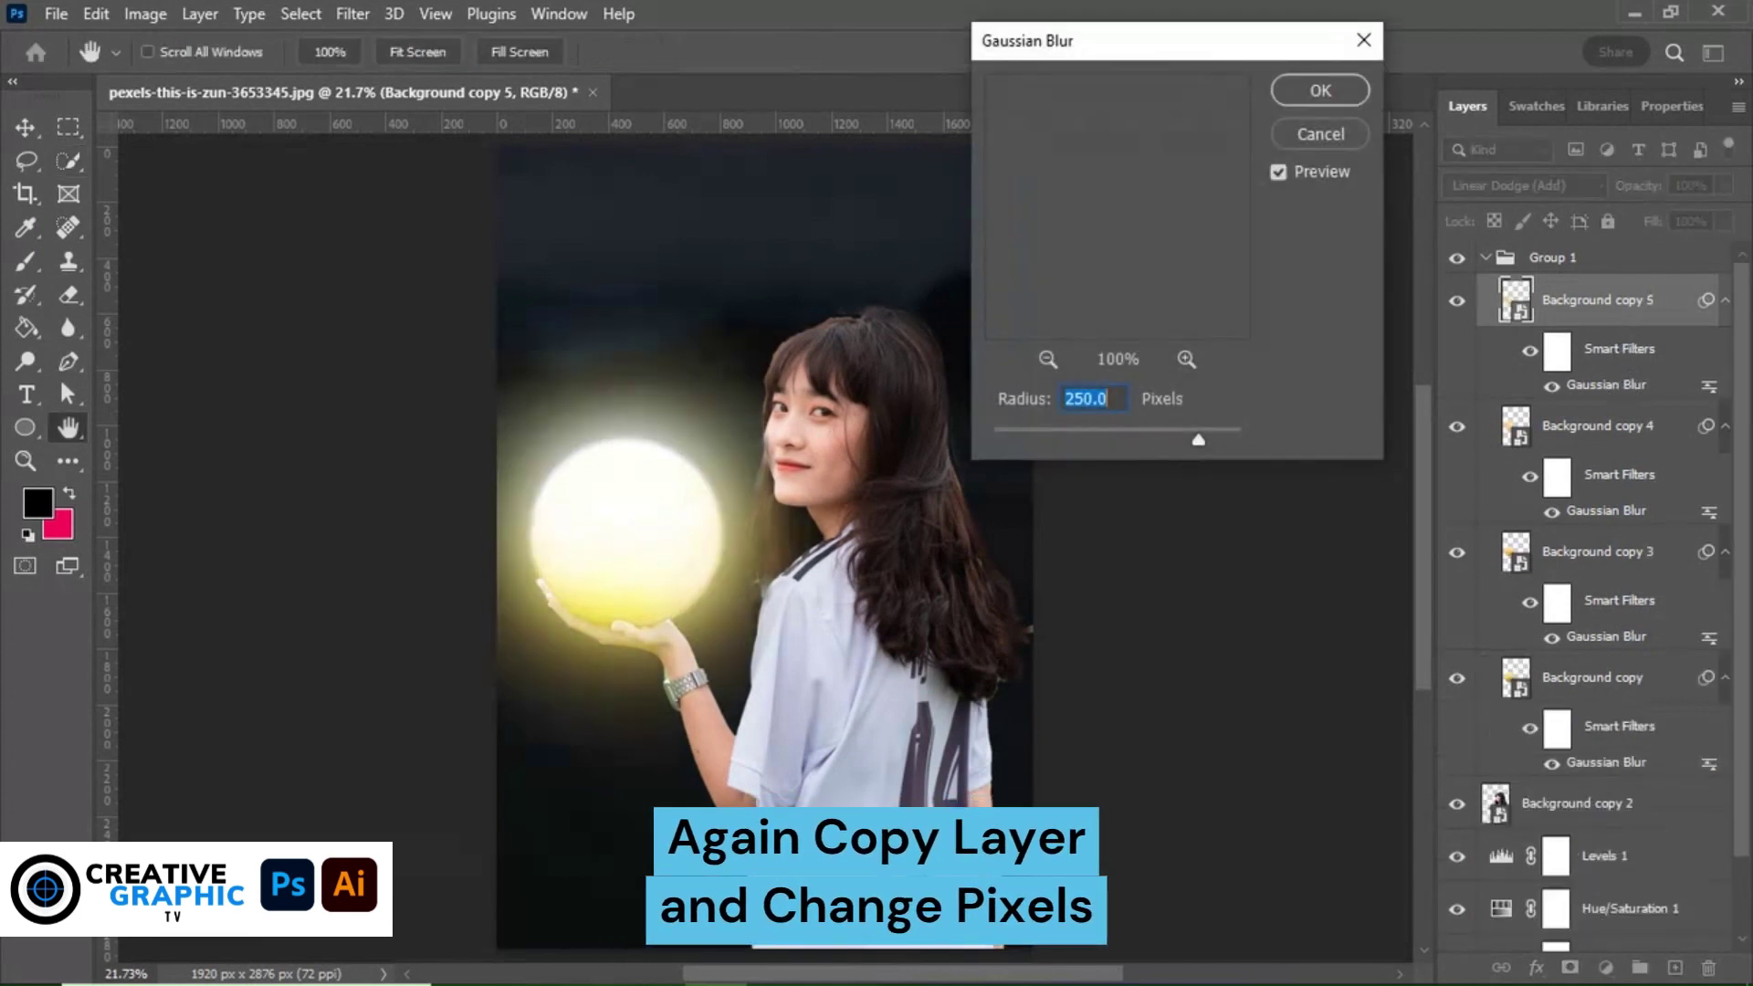
pyautogui.write('500')
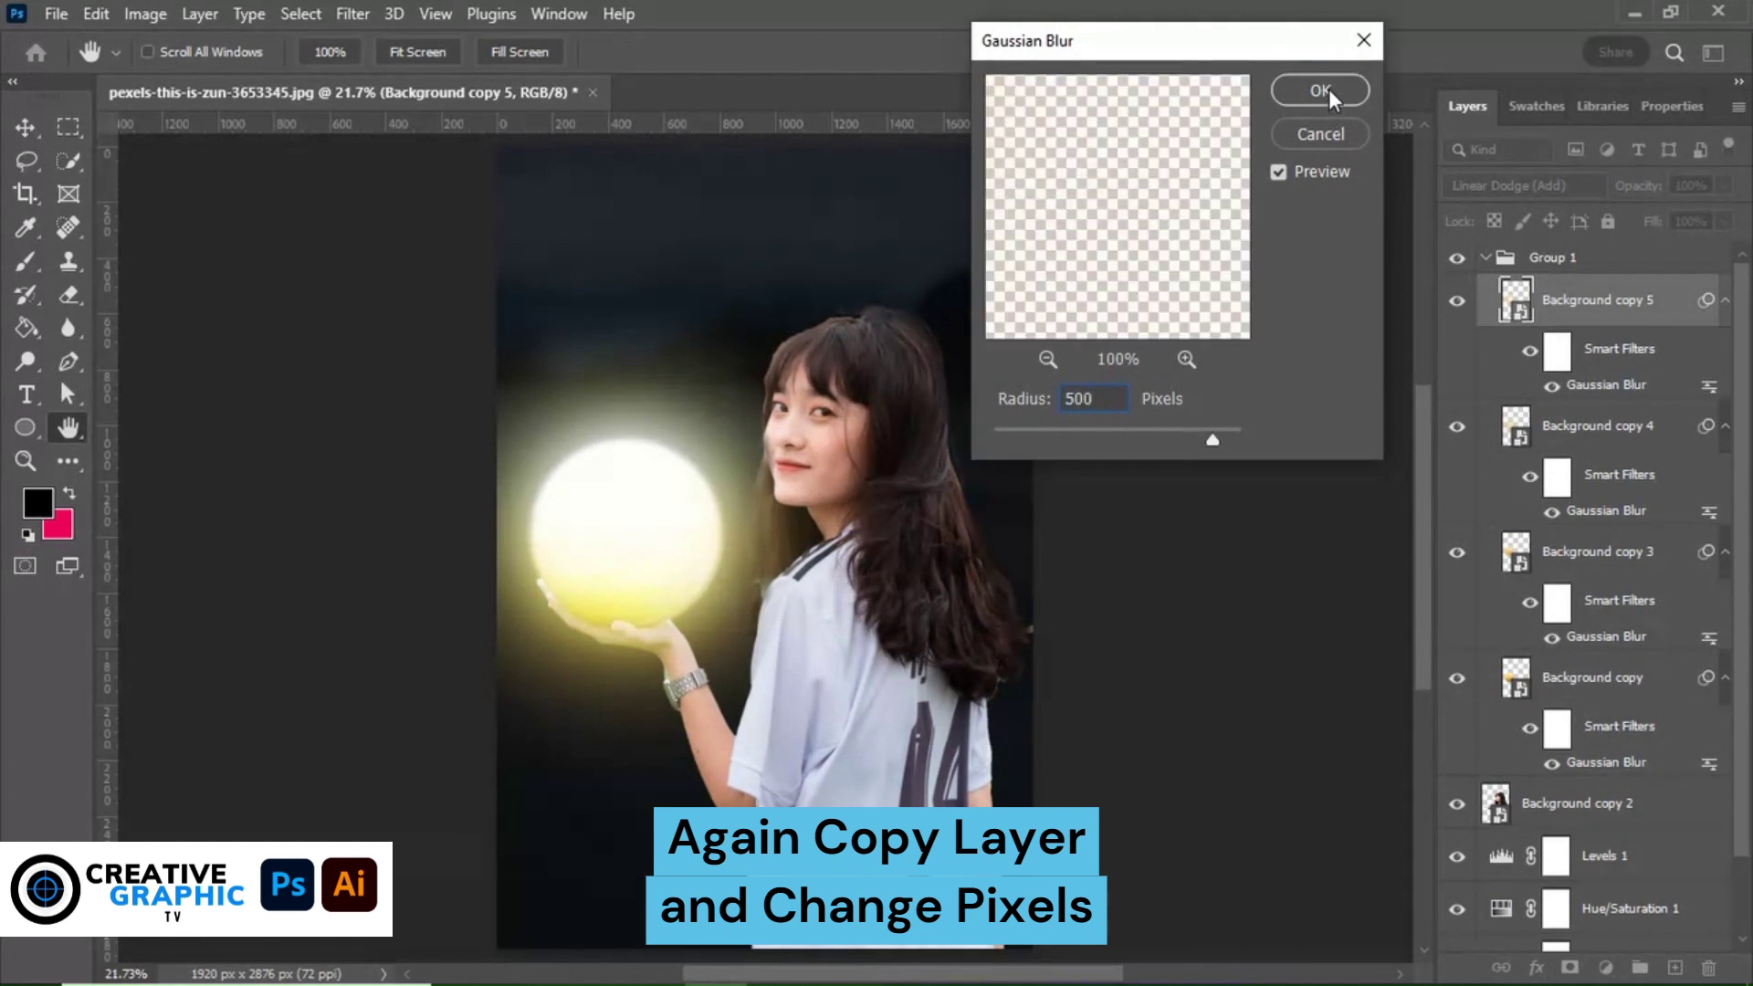
# Apply the 500-pixel blur, add a copy blurred at 700 pixels, and duplicate it again.
pyautogui.click(1329, 89)
pyautogui.press('w')
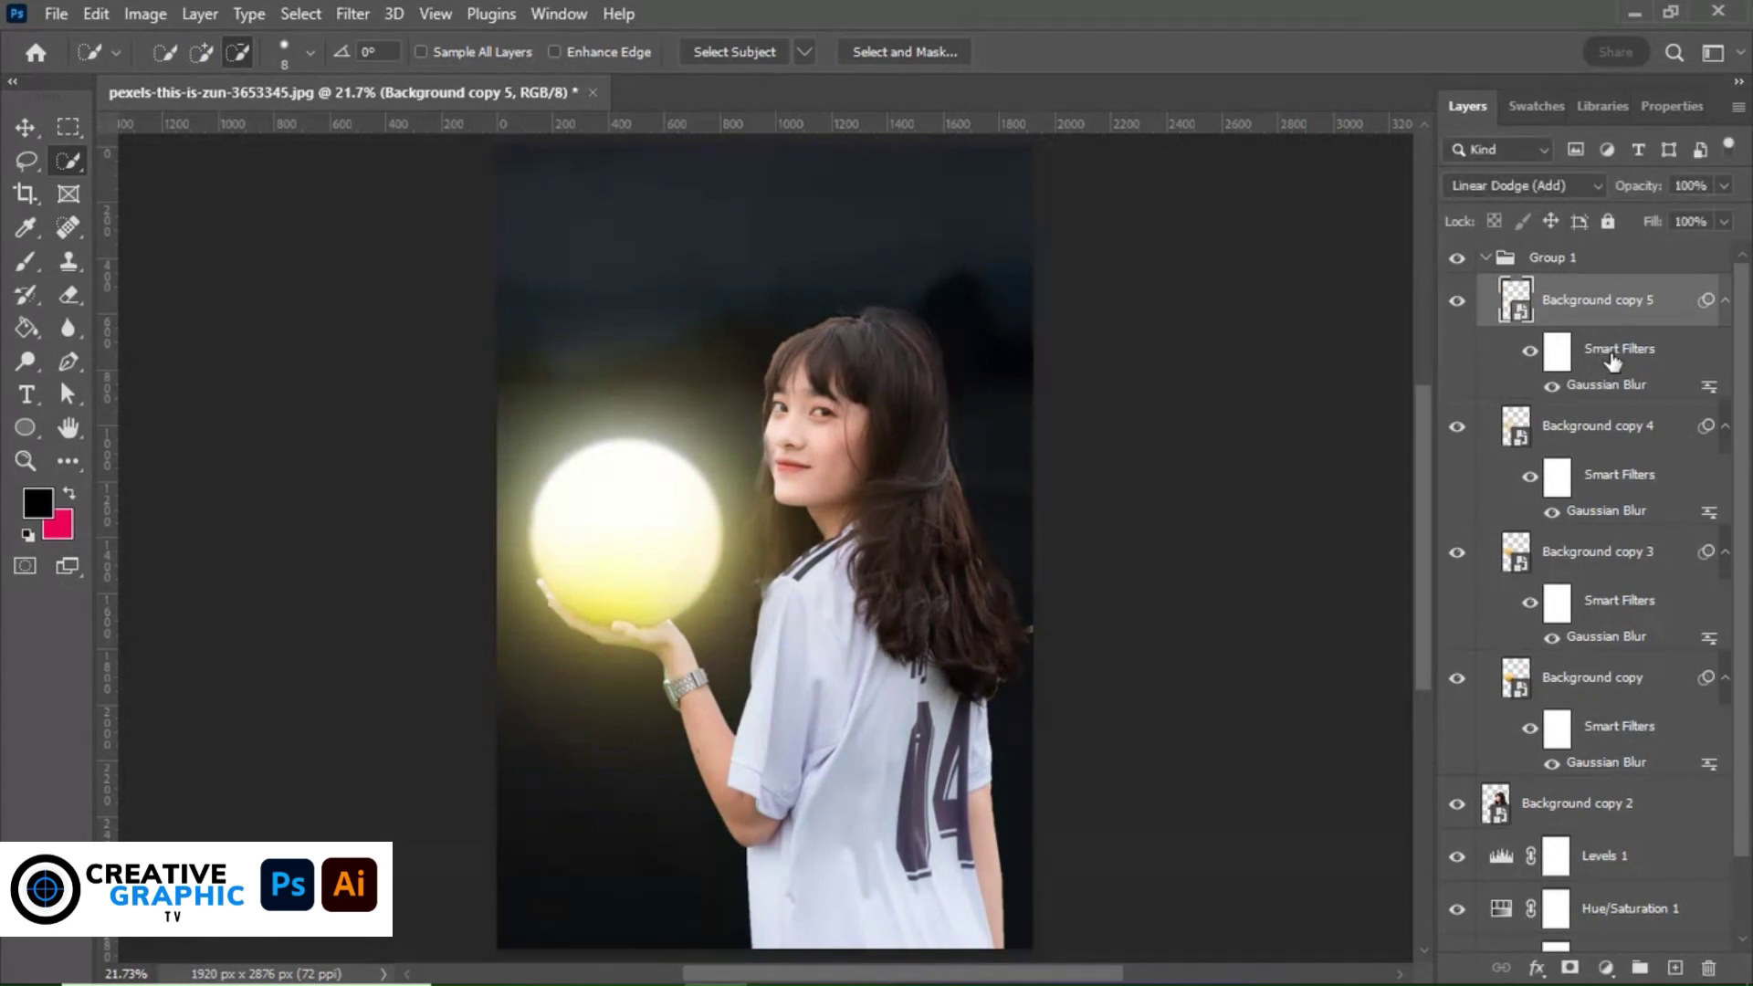
pyautogui.hotkey('ctrl', 'j')
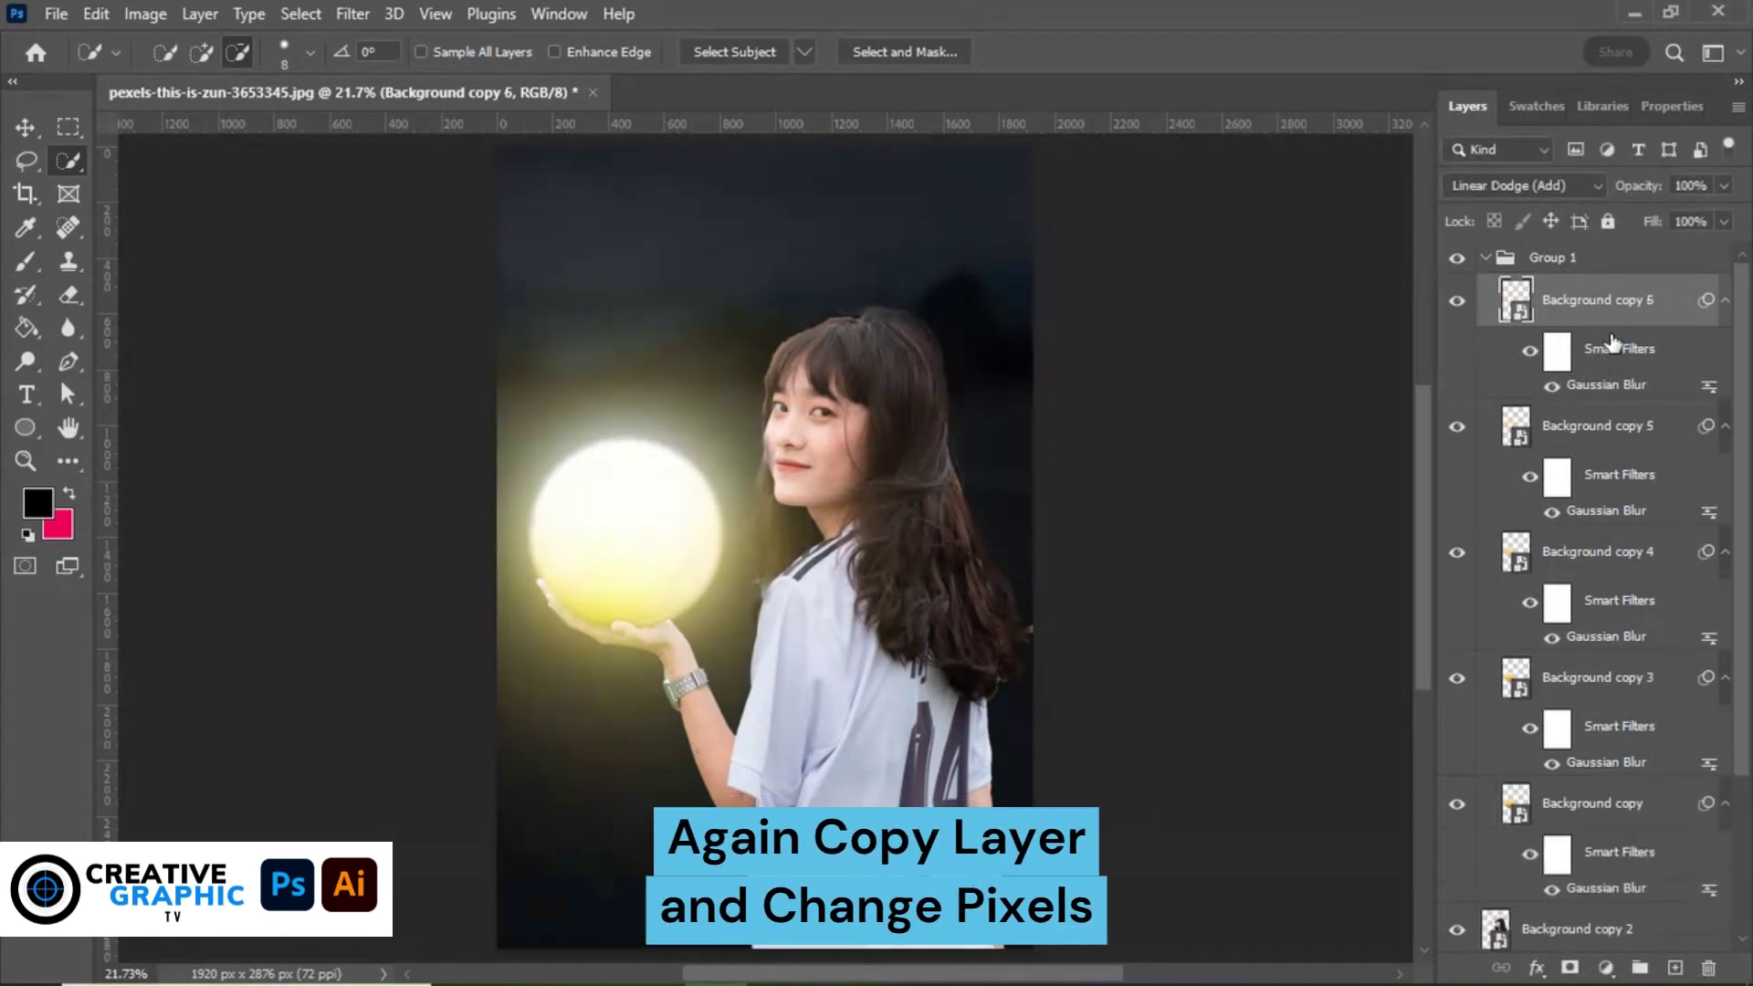
pyautogui.doubleClick(1607, 384)
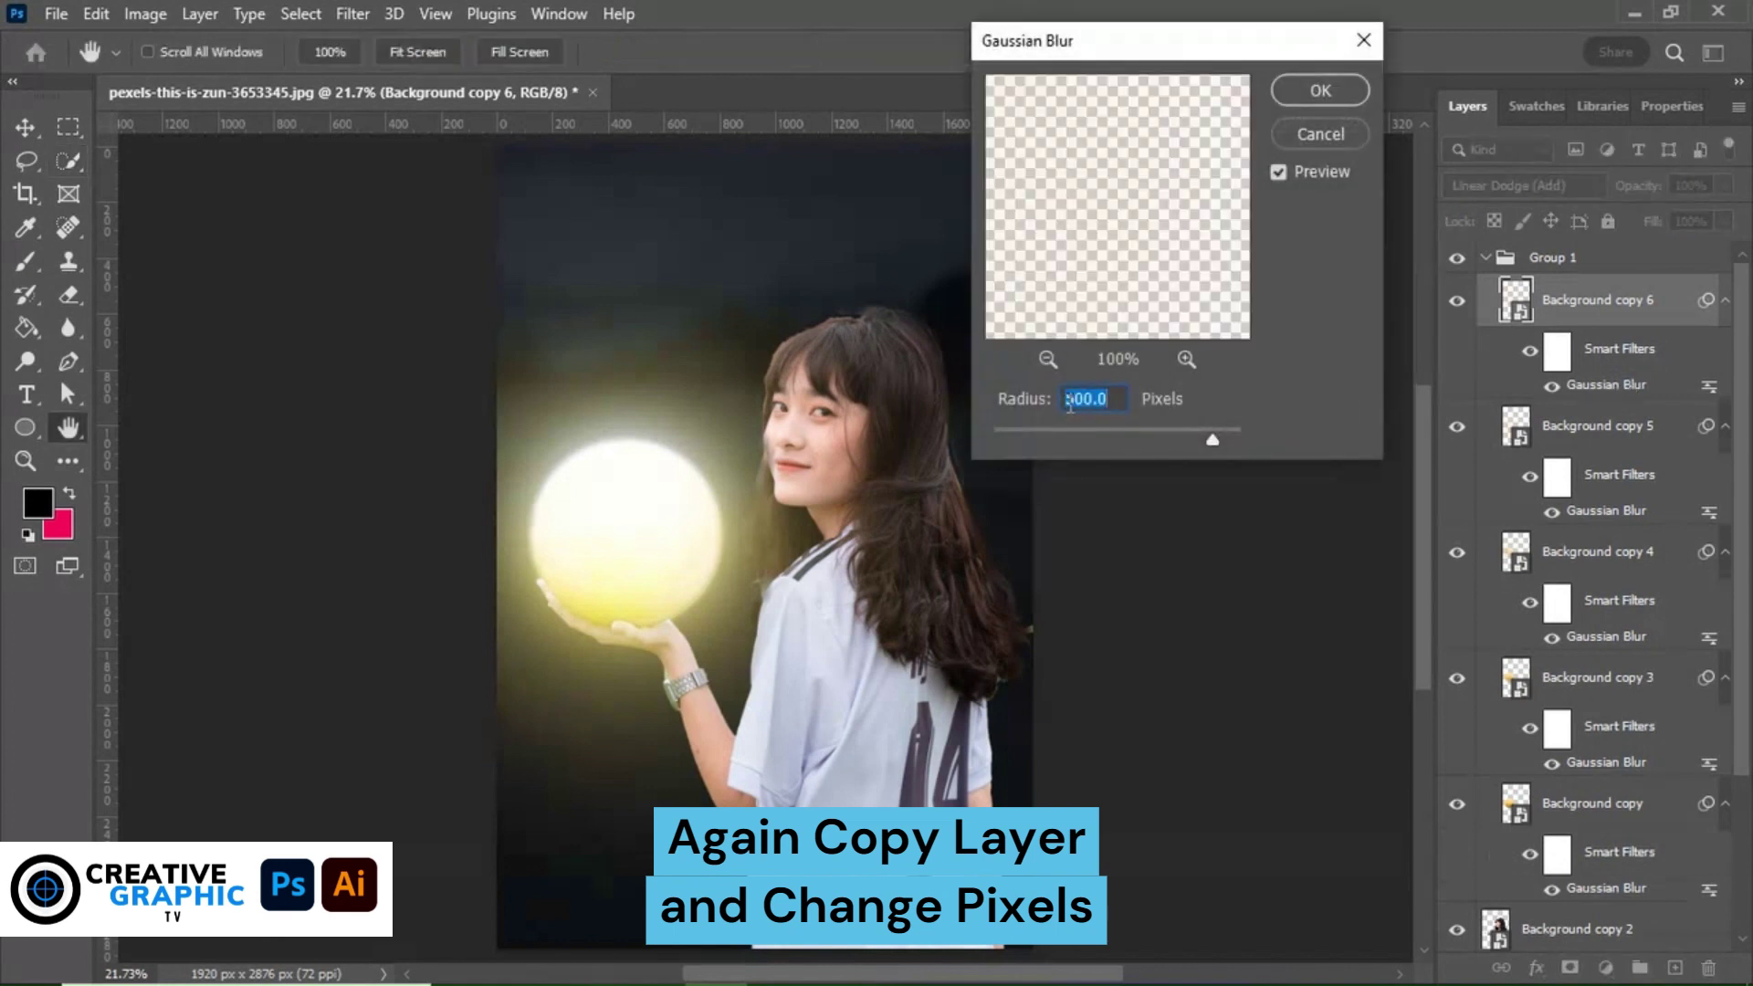
pyautogui.write('700')
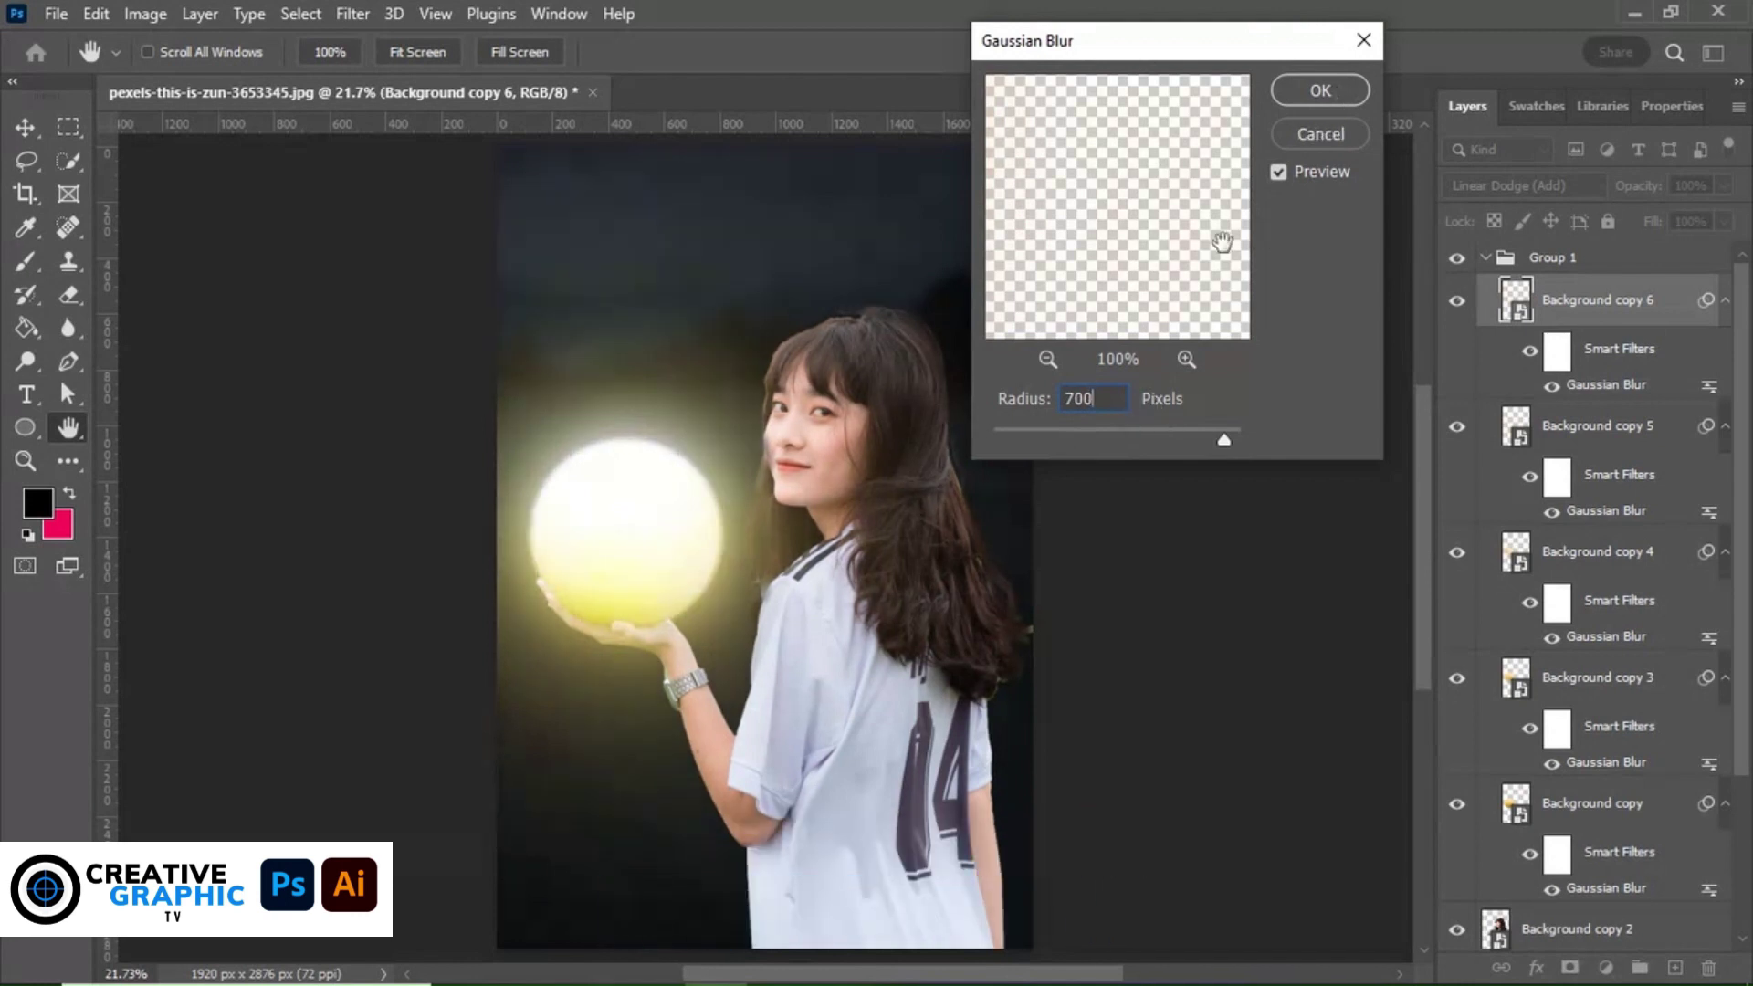
pyautogui.click(1357, 86)
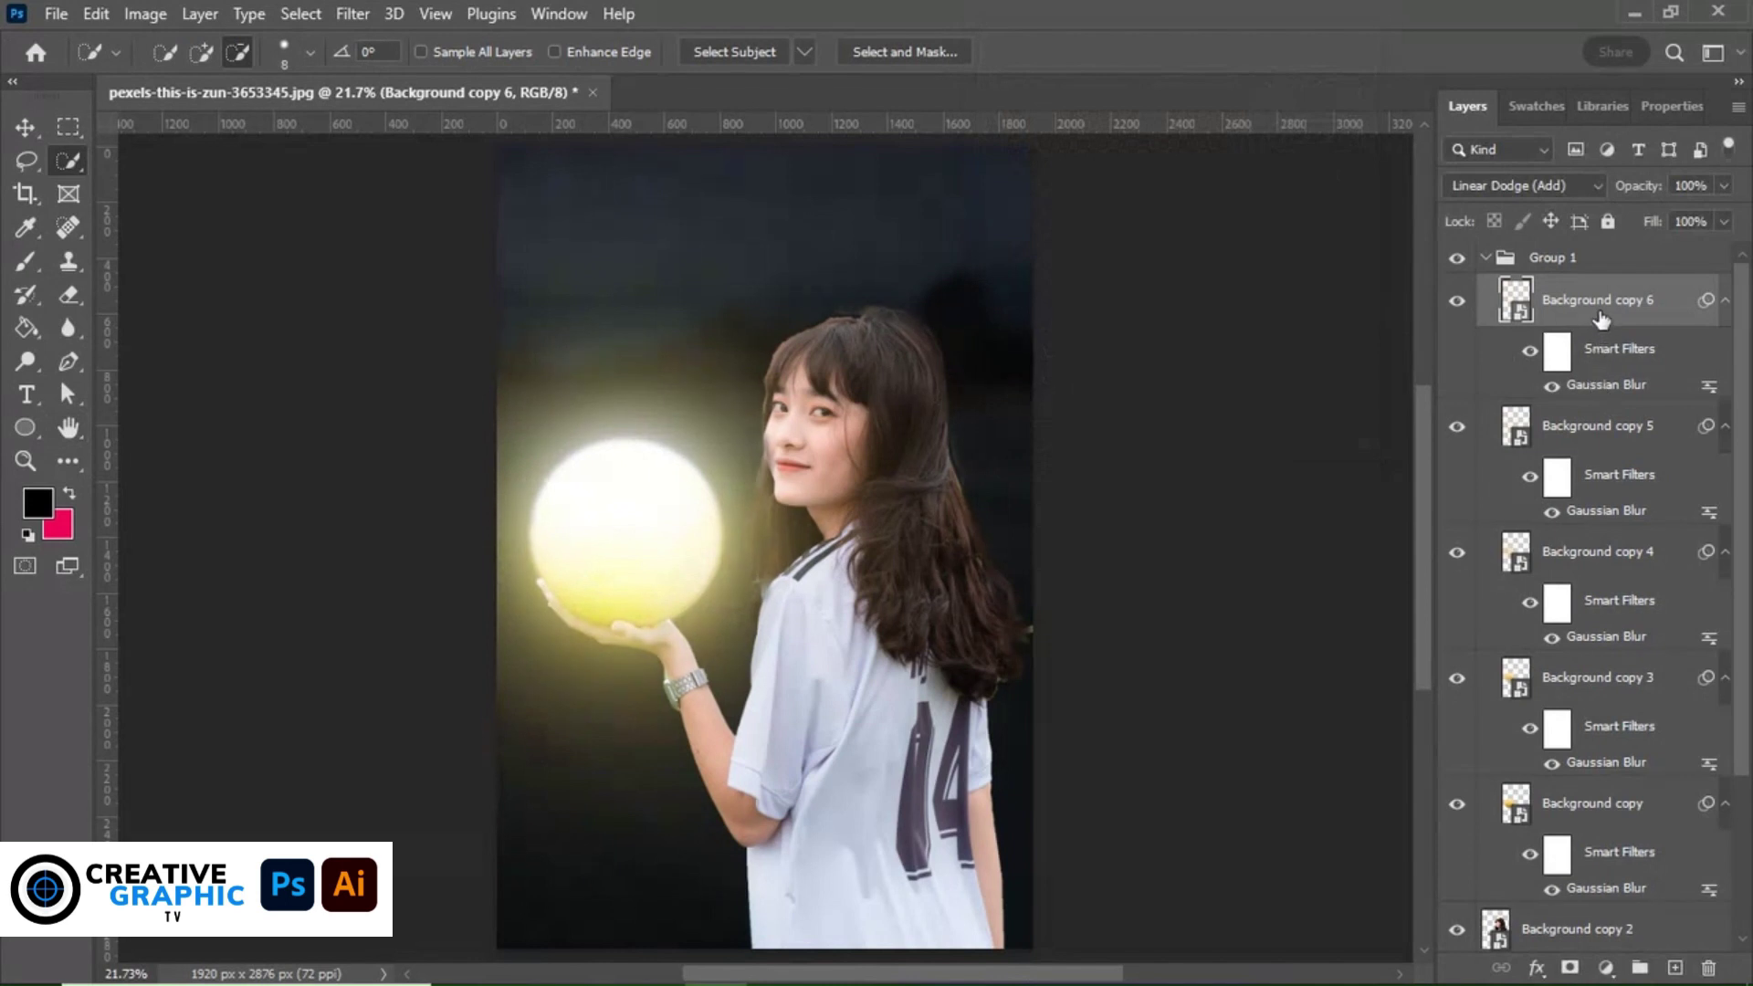
pyautogui.hotkey('ctrl', 'j')
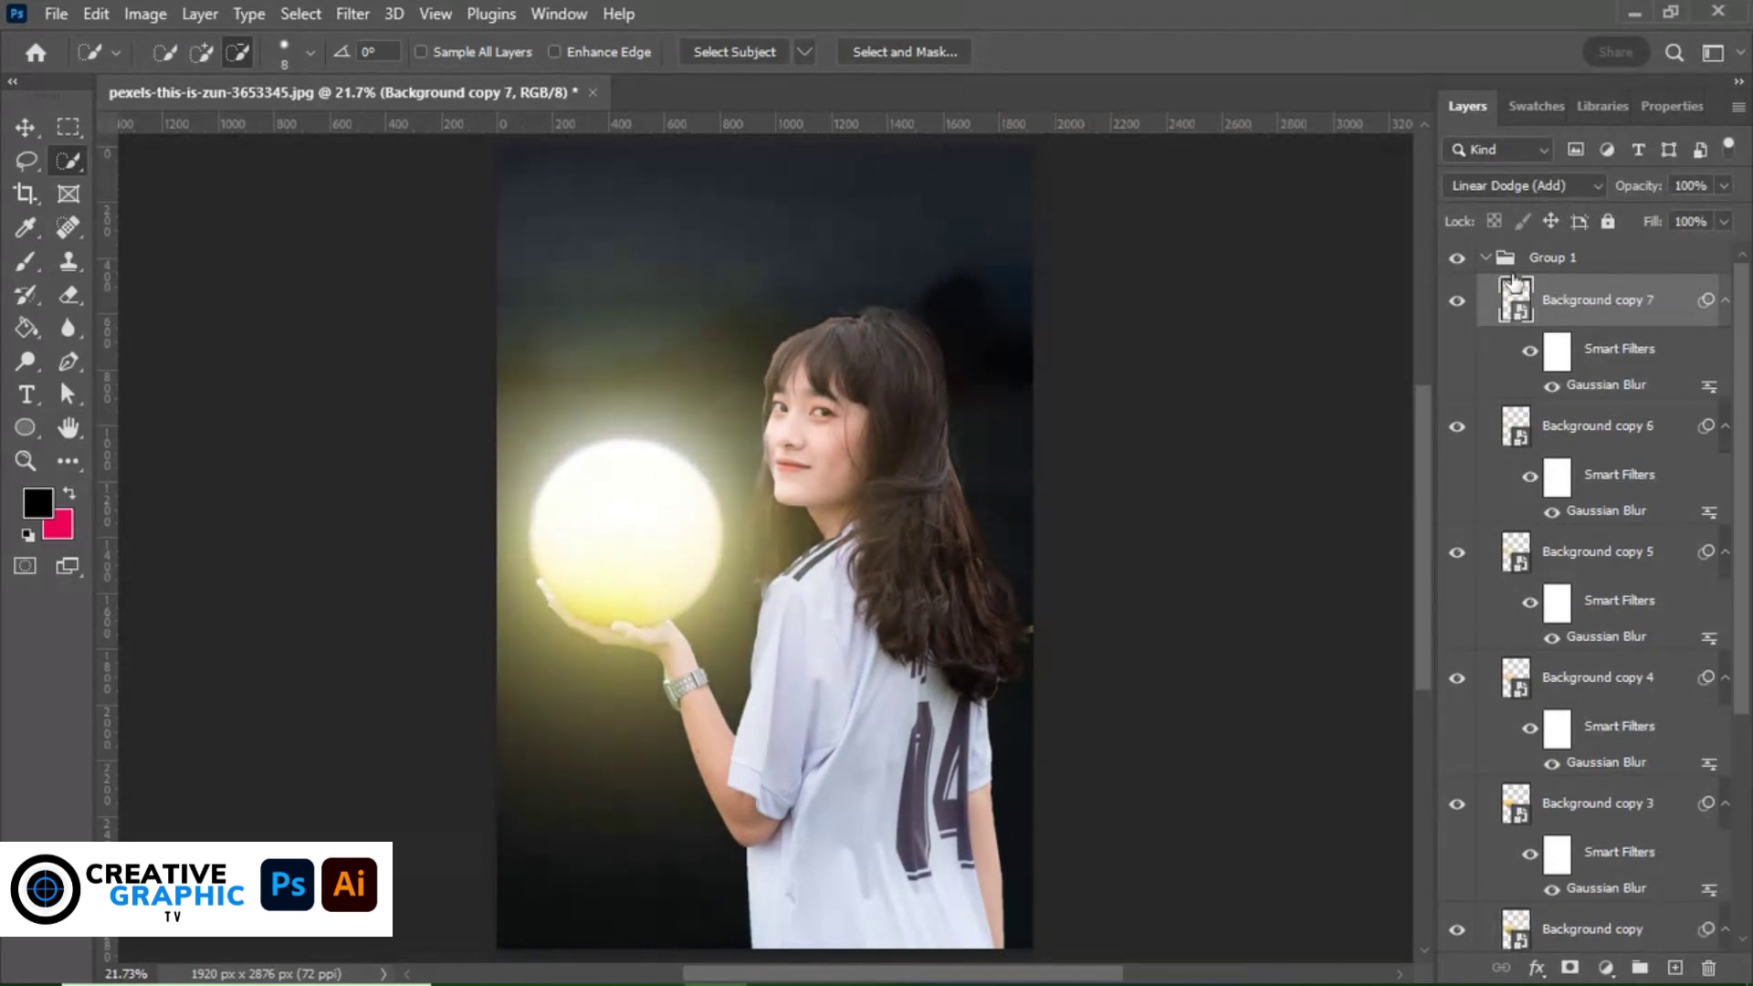
# Add a colorized Hue/Saturation adjustment above the collapsed Group 1.
pyautogui.click(1485, 258)
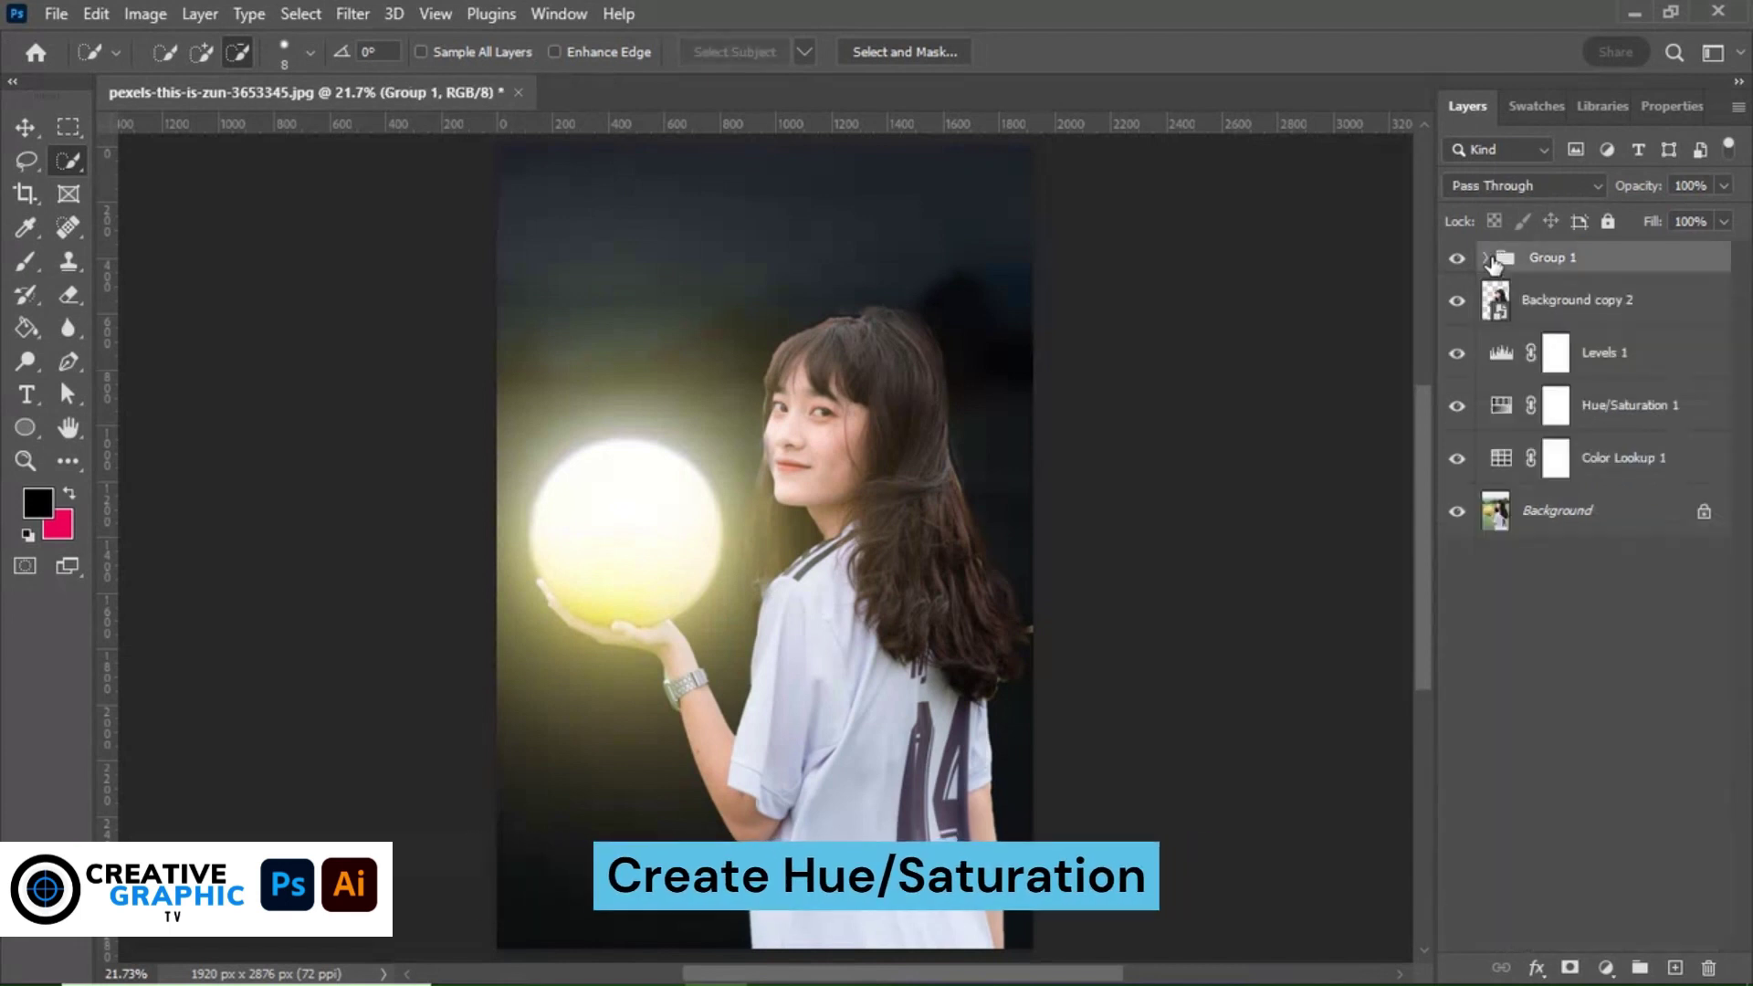
pyautogui.click(1607, 968)
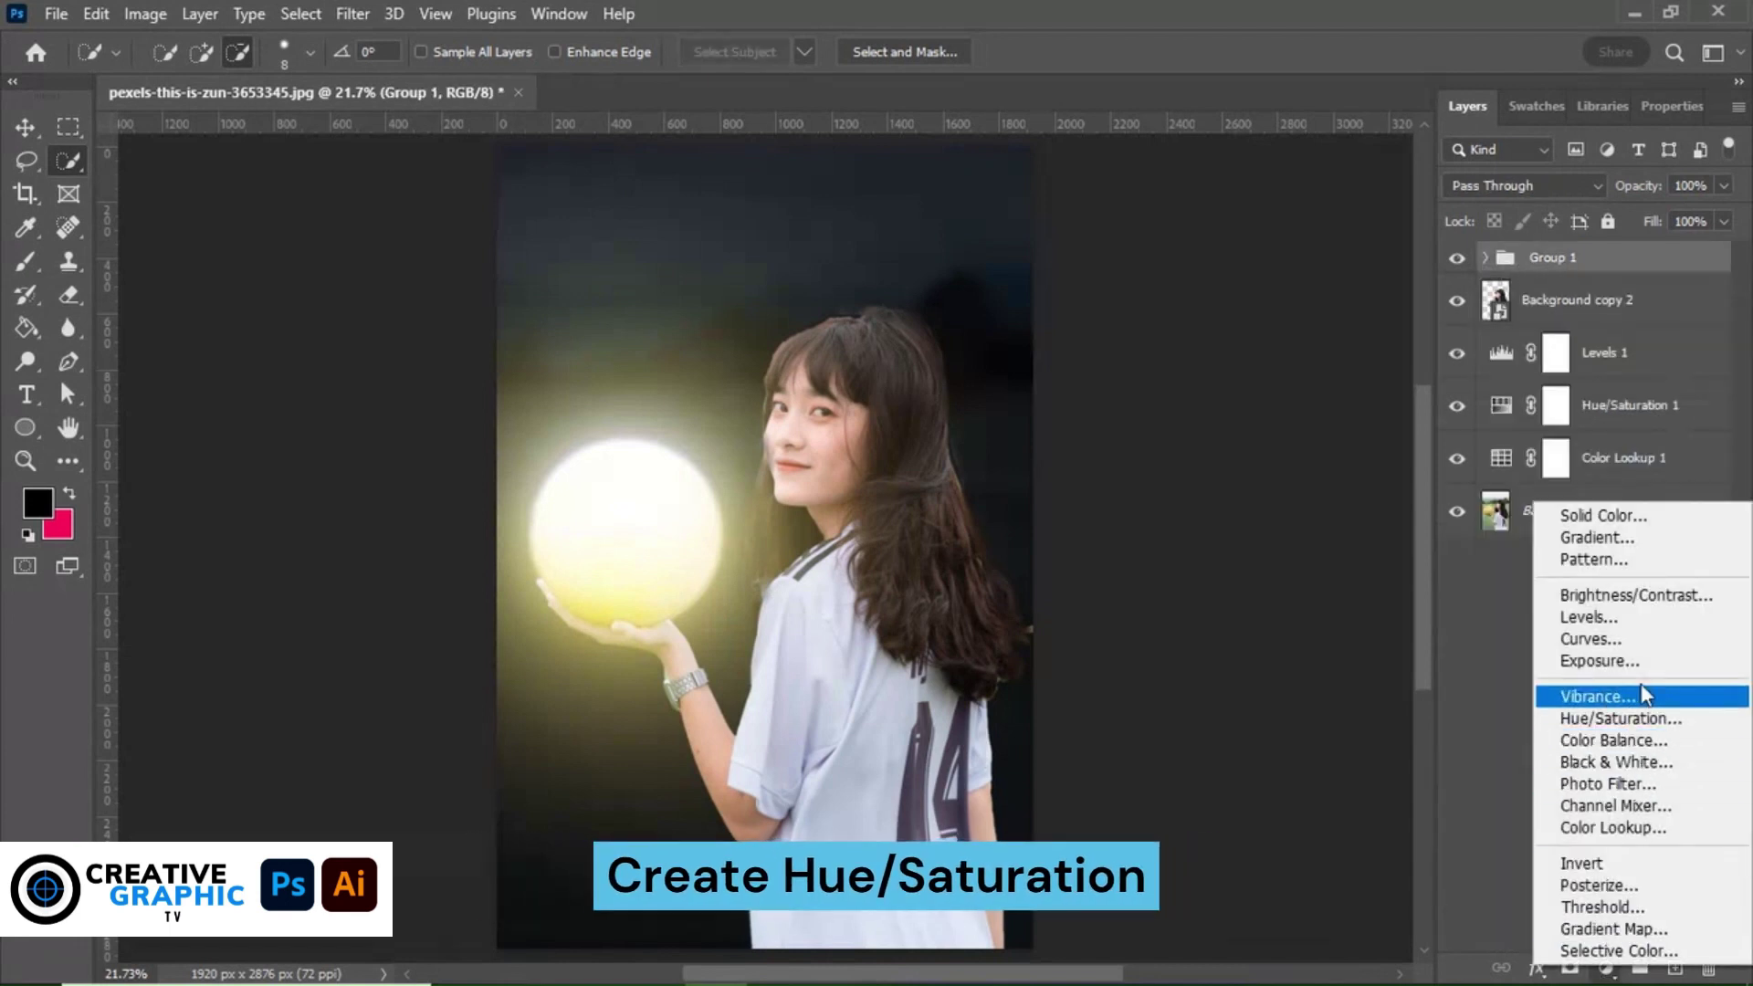
pyautogui.click(1643, 719)
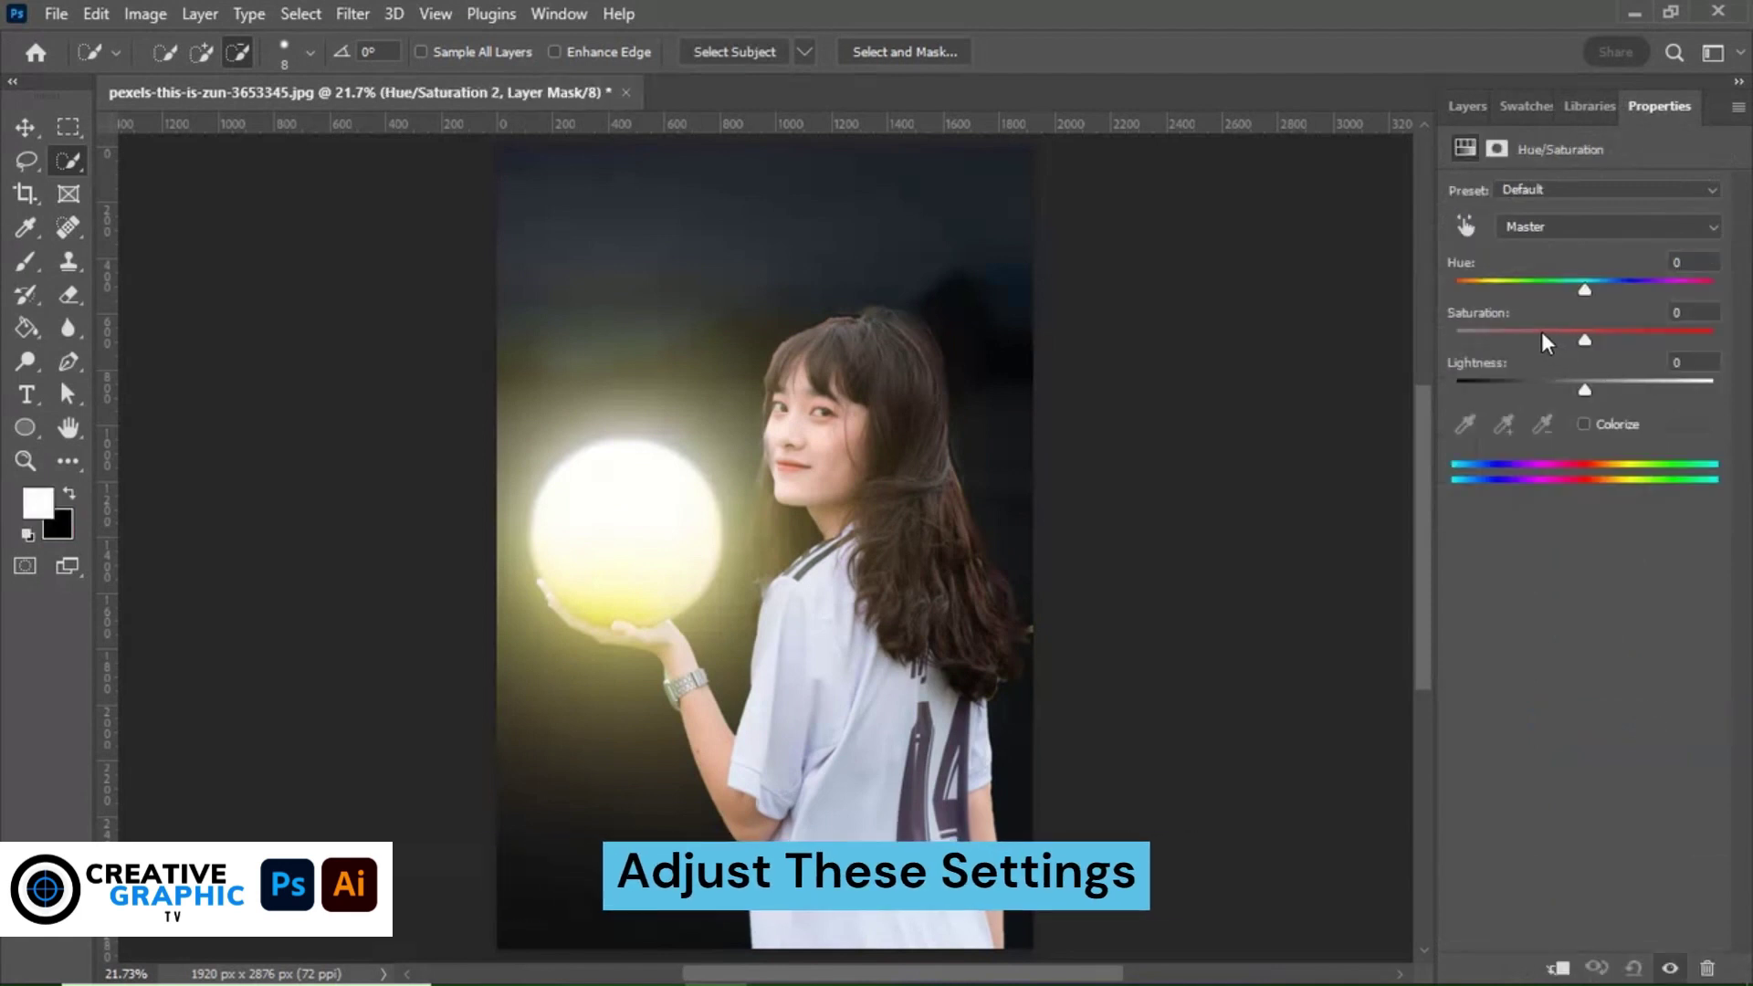
pyautogui.moveTo(1542, 331); pyautogui.dragTo(1595, 330)
pyautogui.moveTo(1492, 279); pyautogui.dragTo(1476, 276)
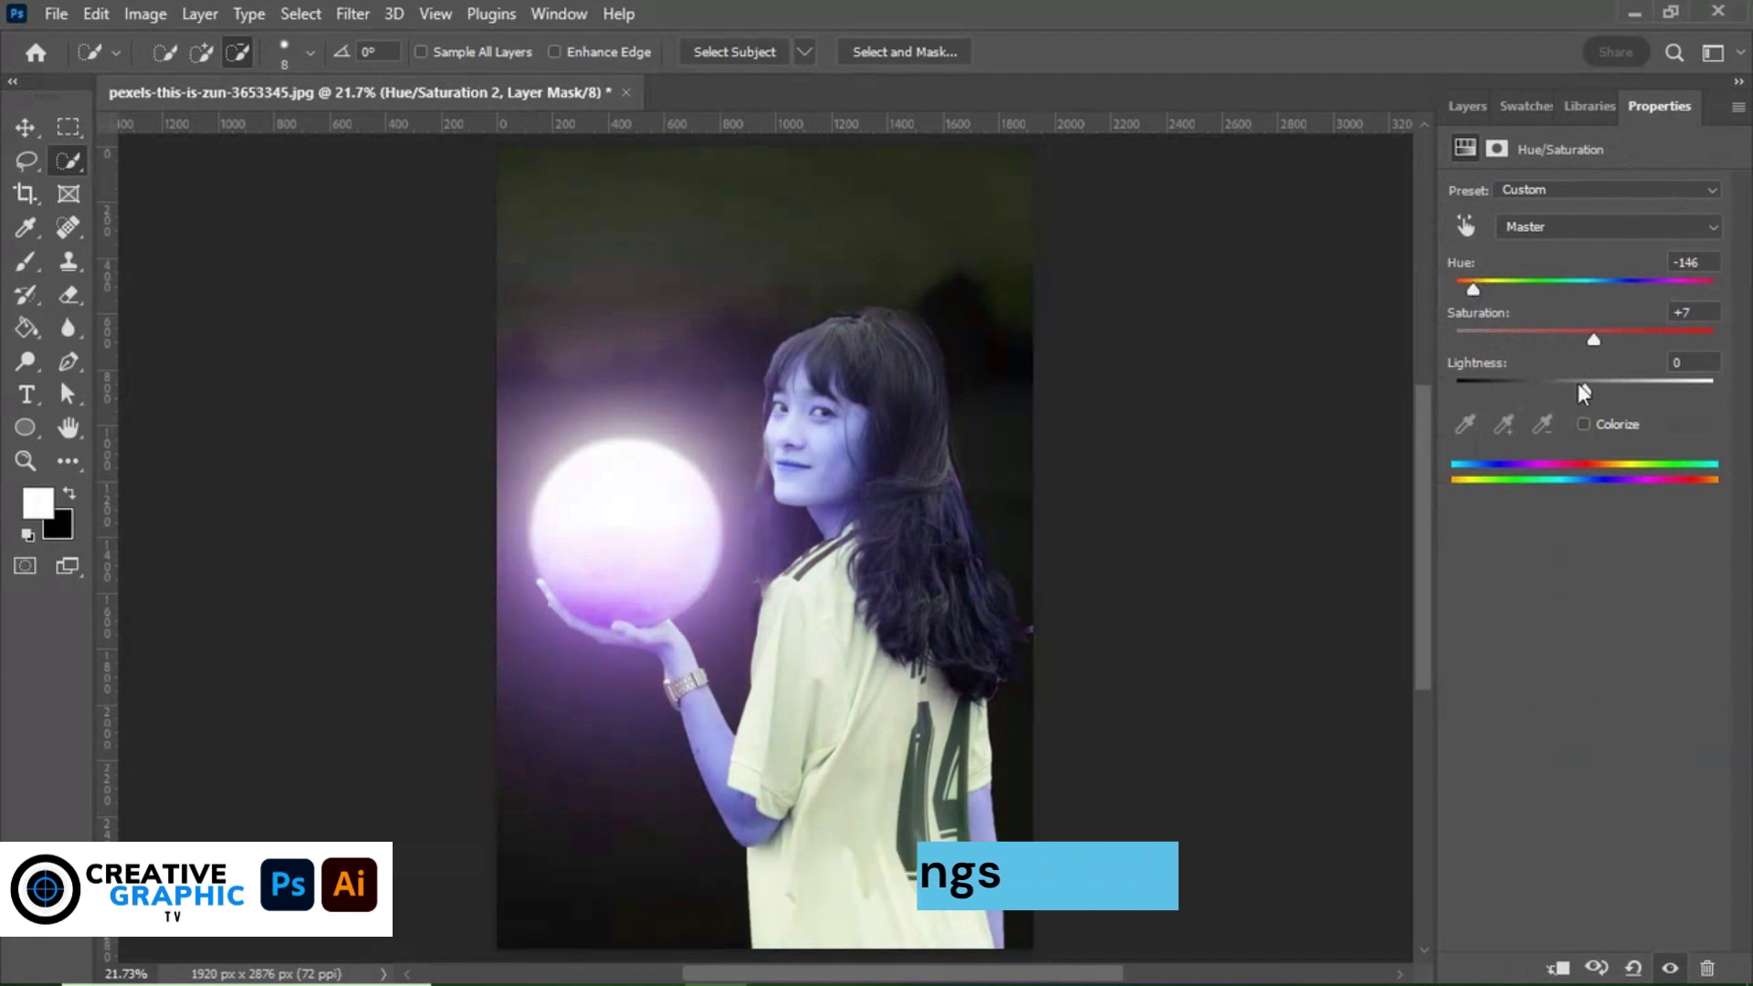
pyautogui.click(1603, 422)
pyautogui.click(1467, 106)
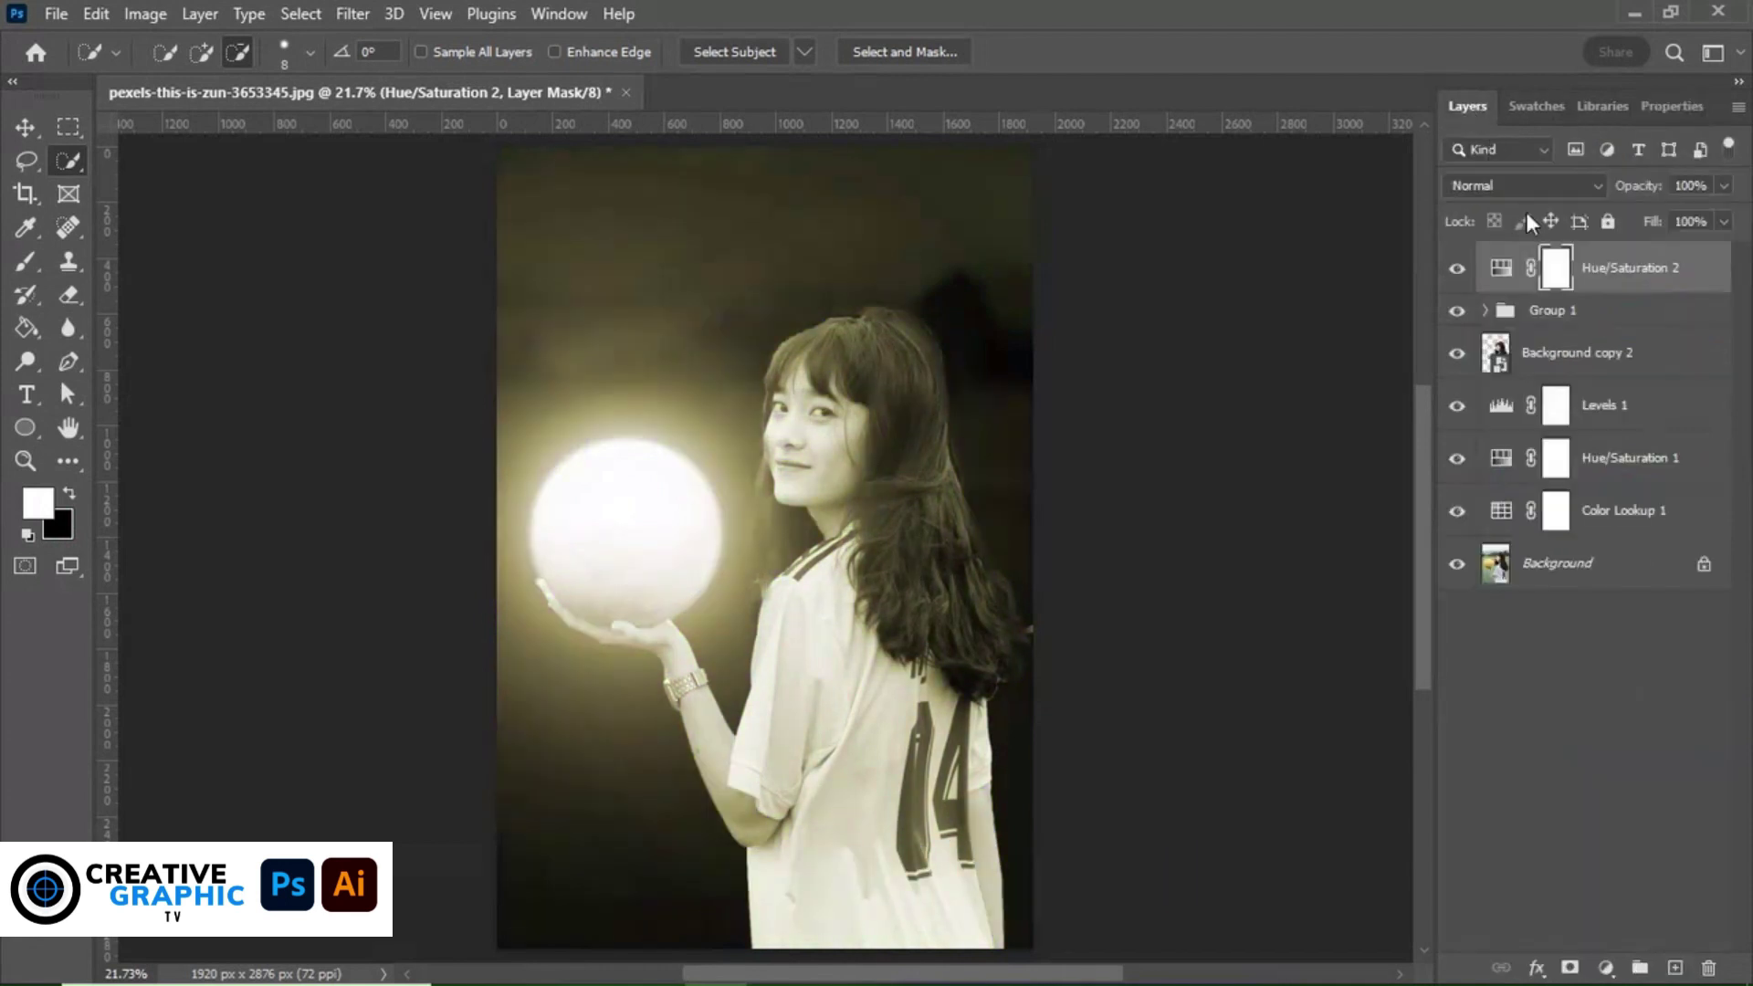
# Clip the adjustment to Group 1 and set Hue 54, Saturation 87, Lightness -24.
pyautogui.keyDown('alt'); pyautogui.click(1616, 294); pyautogui.keyUp('alt')
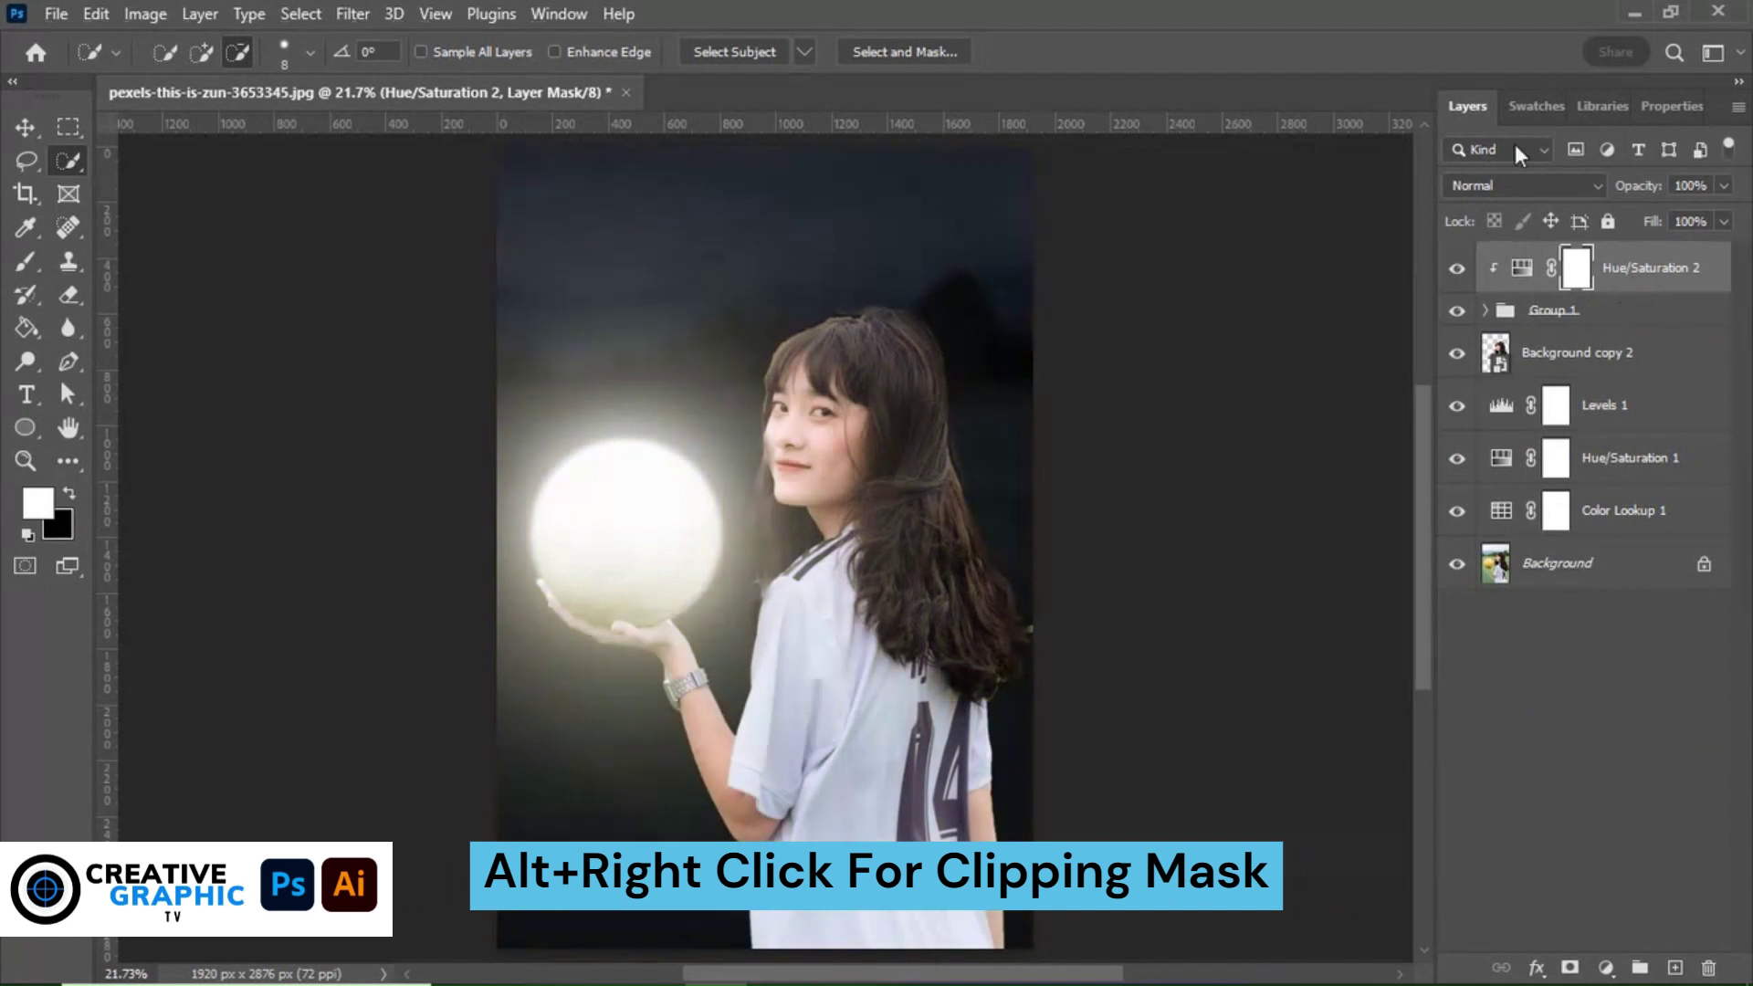
pyautogui.click(1521, 267)
pyautogui.click(1672, 106)
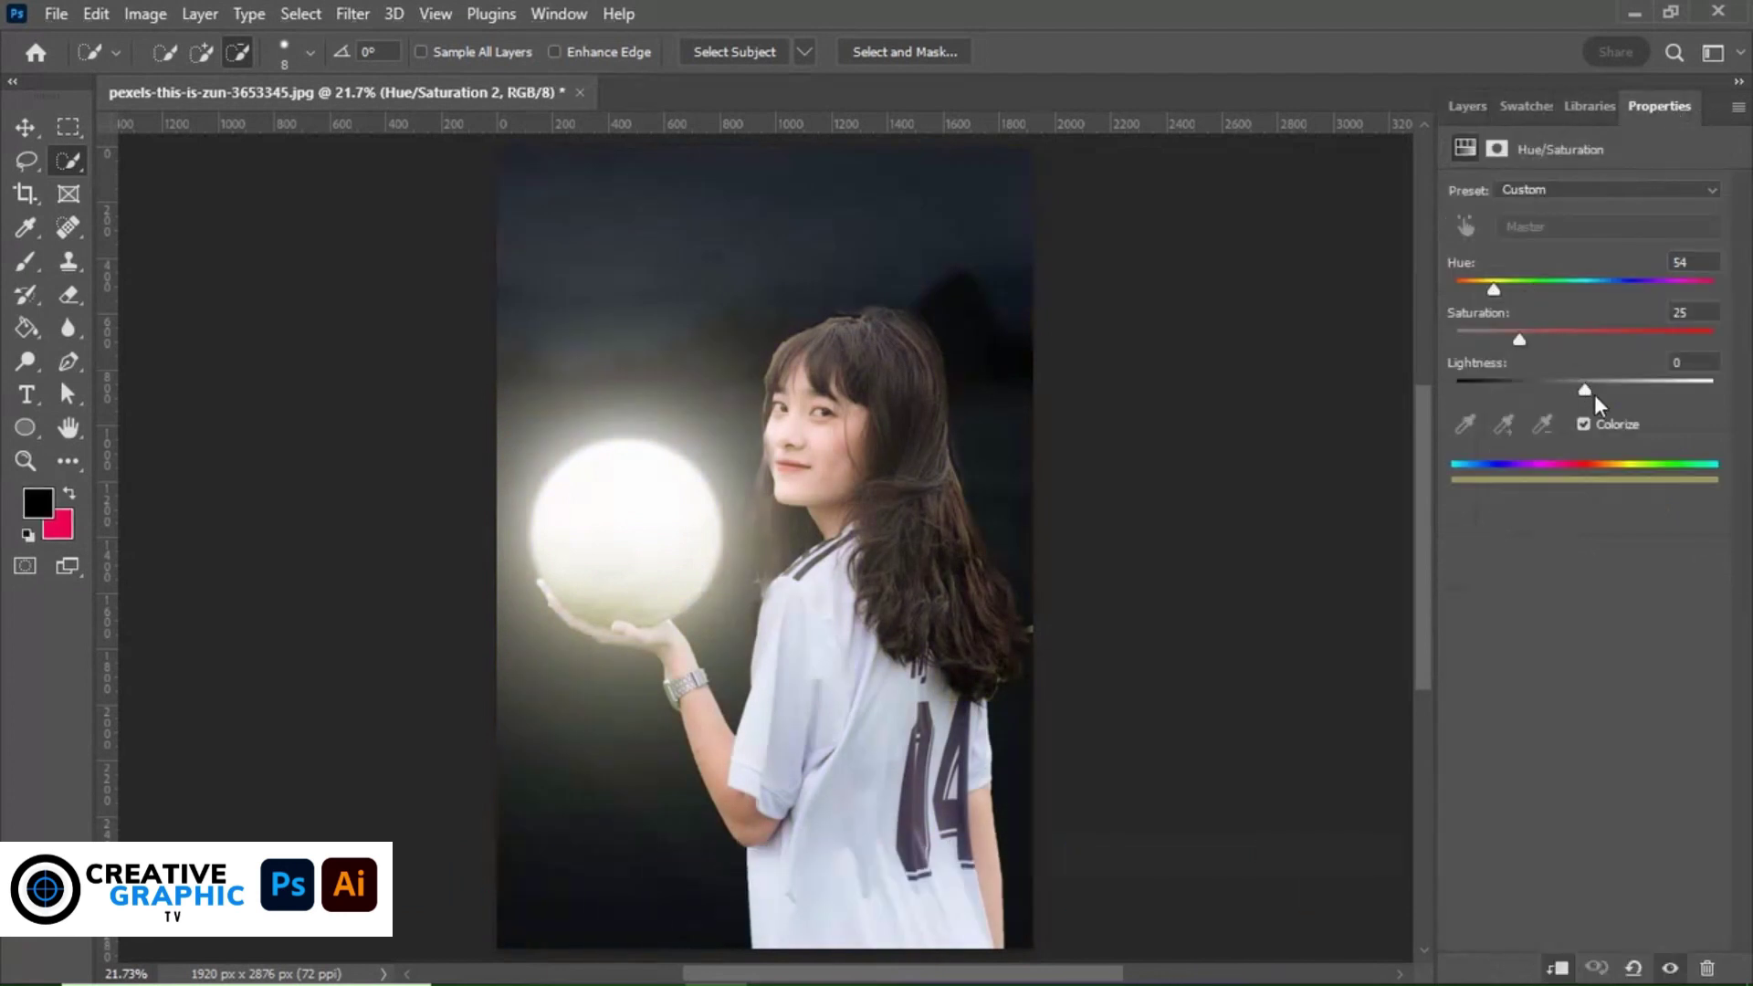
pyautogui.moveTo(1530, 336); pyautogui.dragTo(1657, 345)
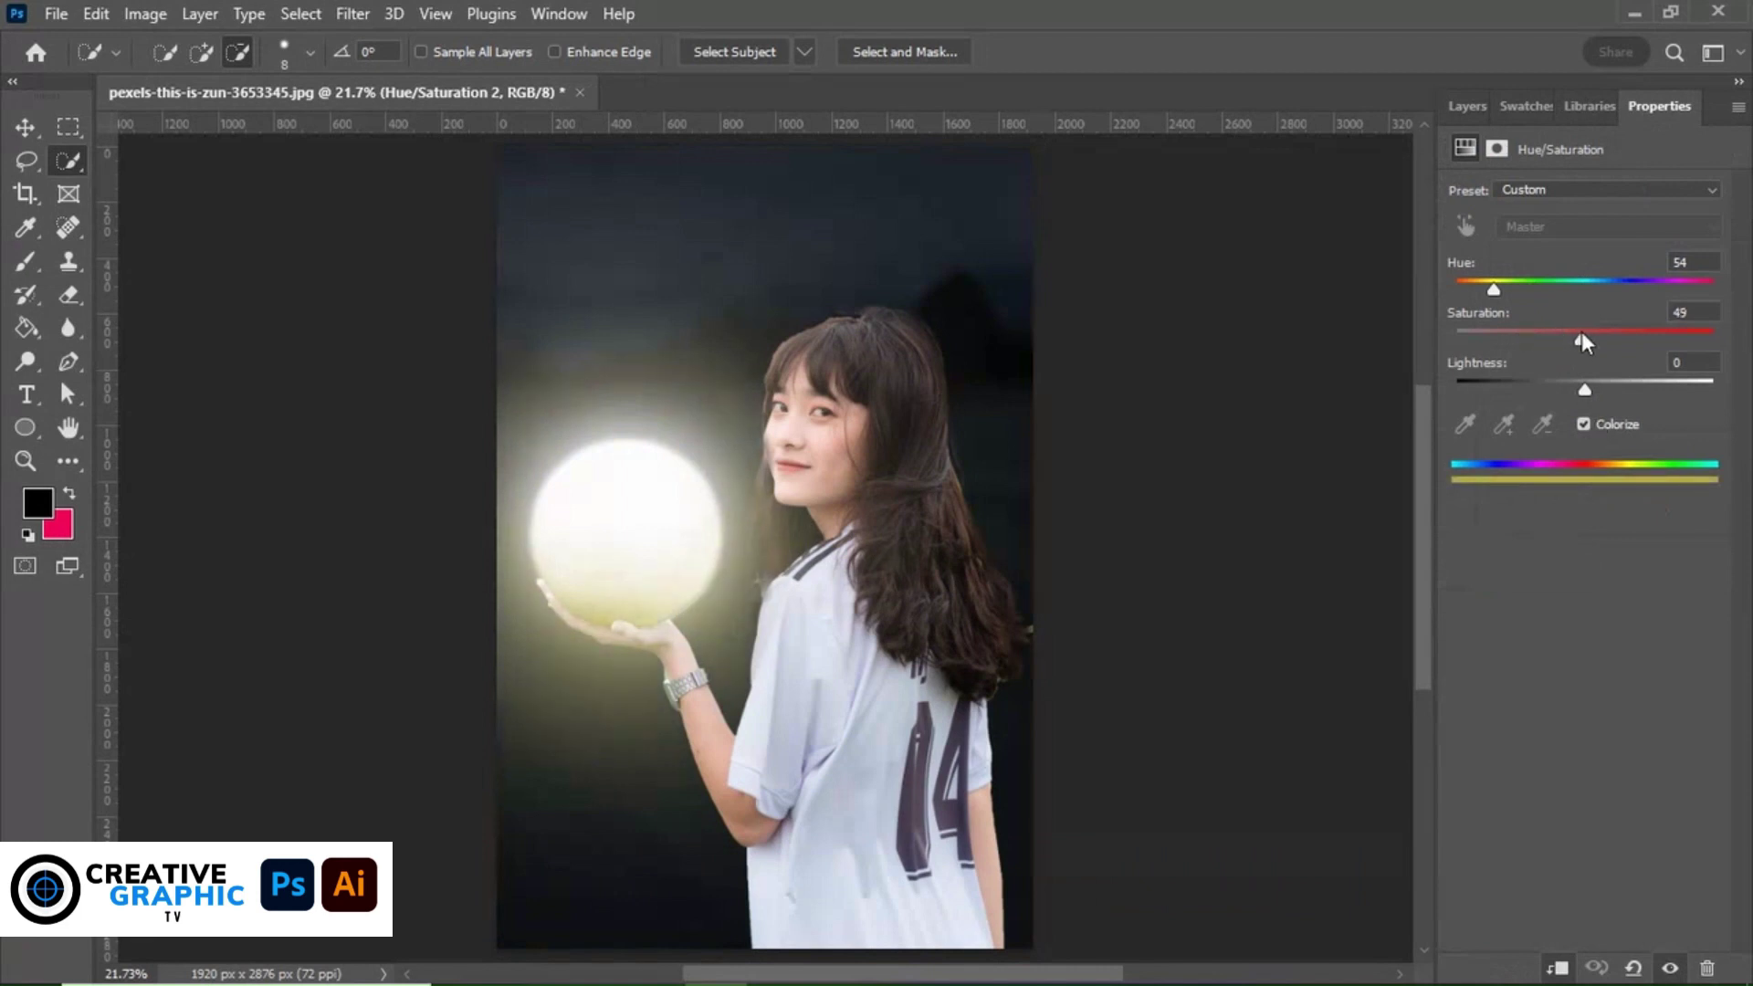
pyautogui.click(1631, 378)
pyautogui.moveTo(1579, 378); pyautogui.dragTo(1554, 380)
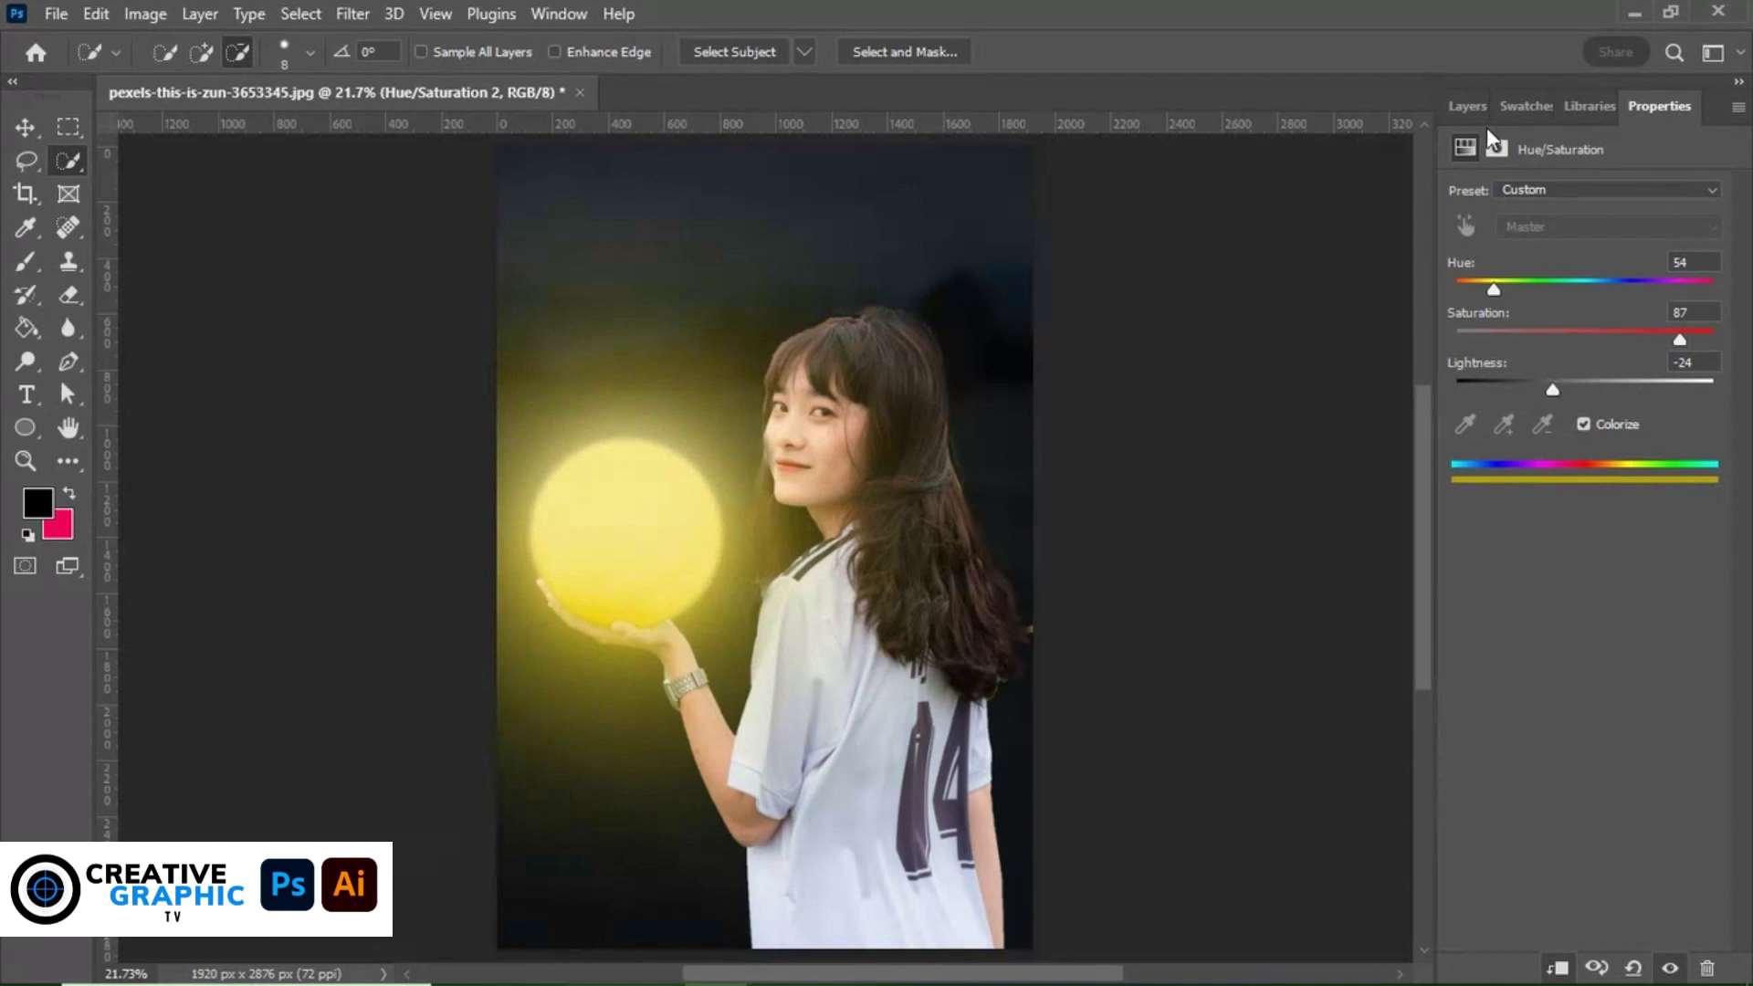
pyautogui.click(1470, 107)
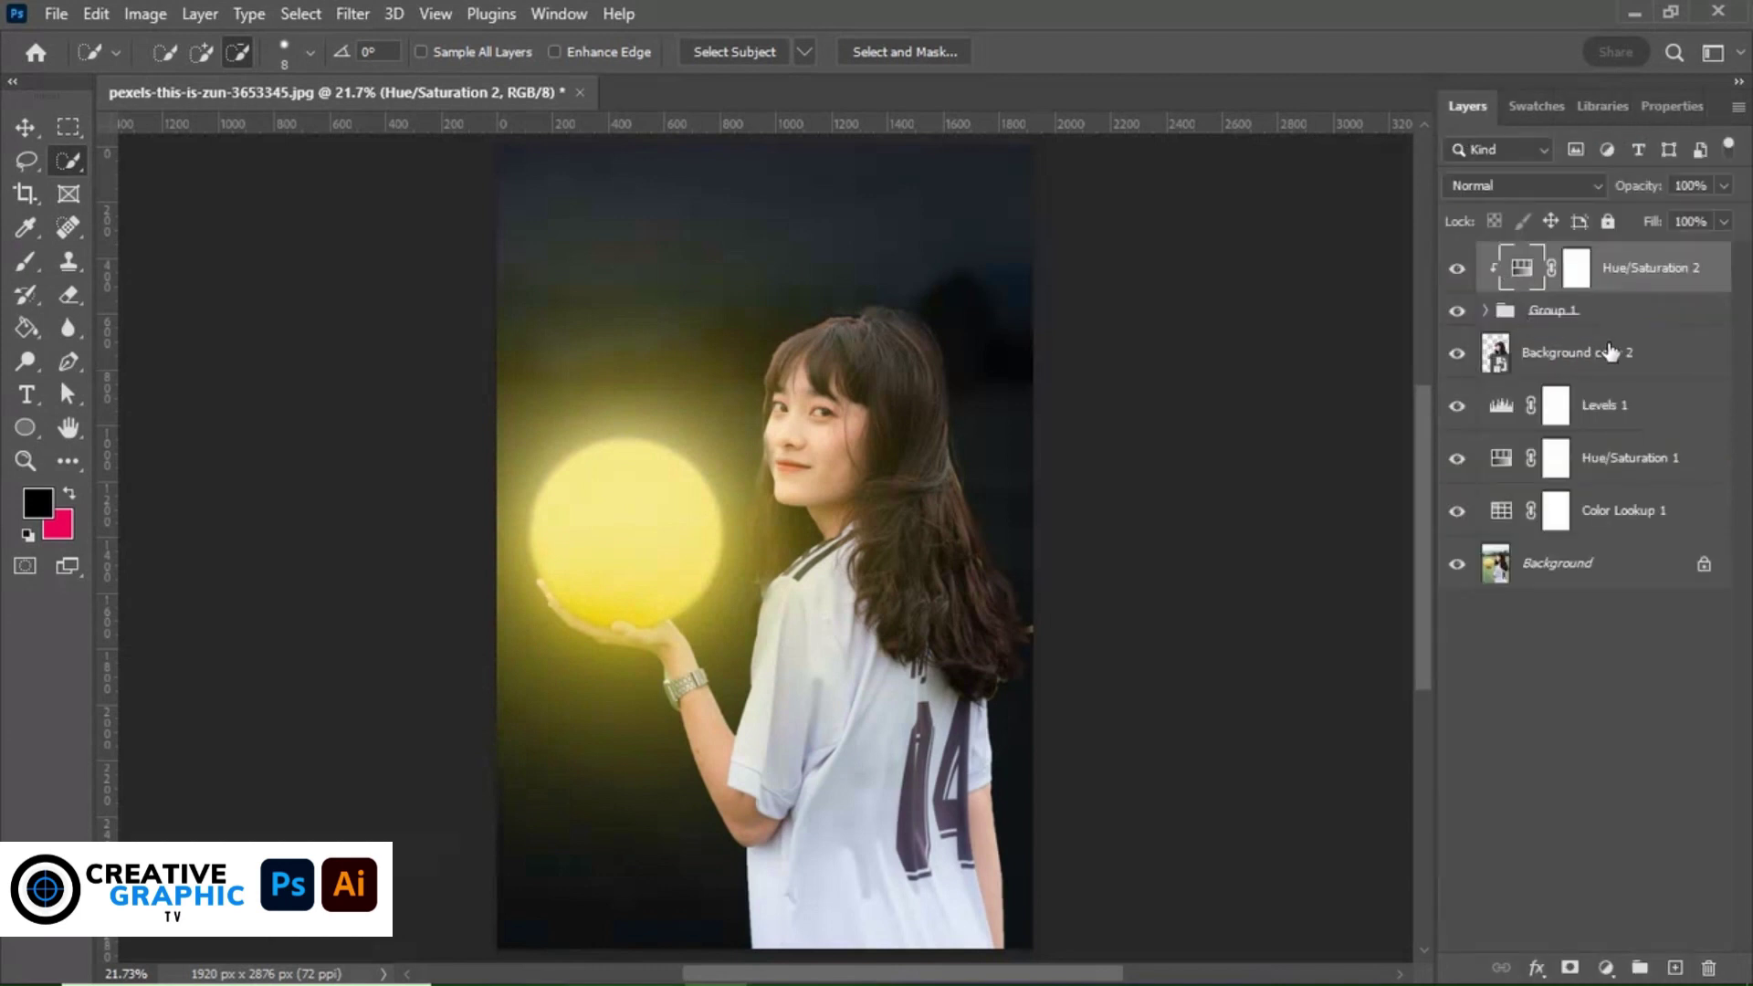
# Group the three colour adjustment layers and name the group 'night'.
pyautogui.click(1615, 359)
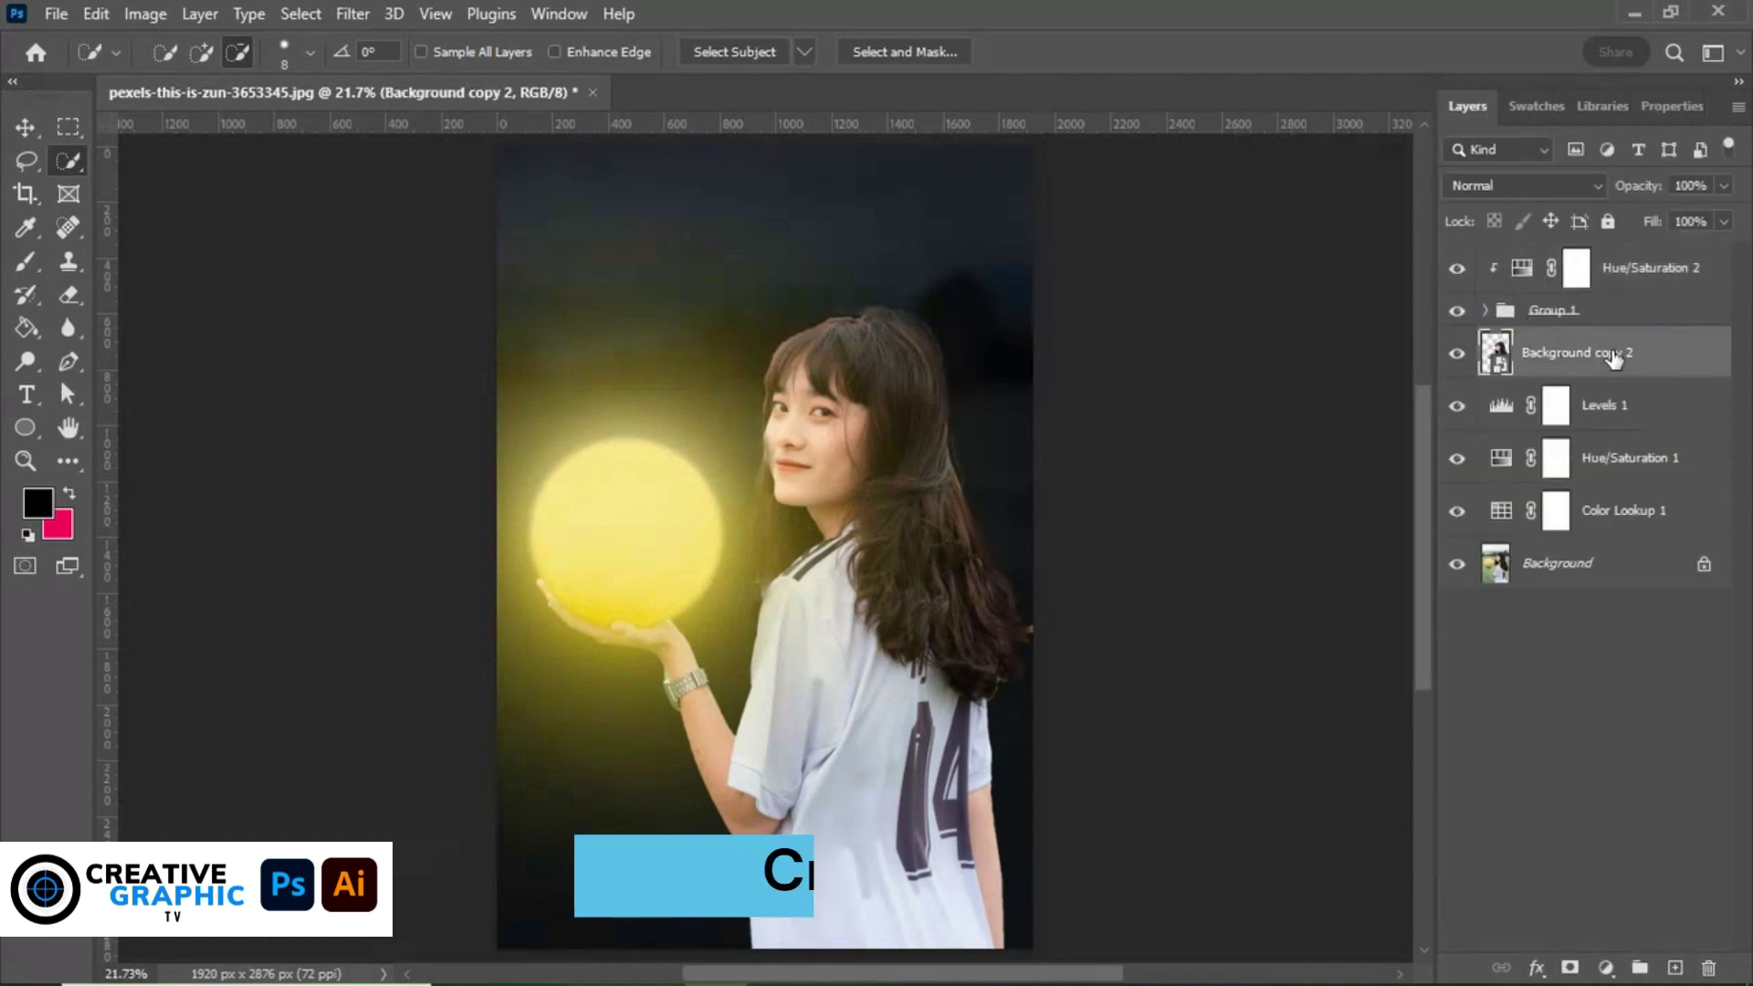
pyautogui.click(1556, 405)
pyautogui.keyDown('shift'); pyautogui.click(1637, 519); pyautogui.keyUp('shift')
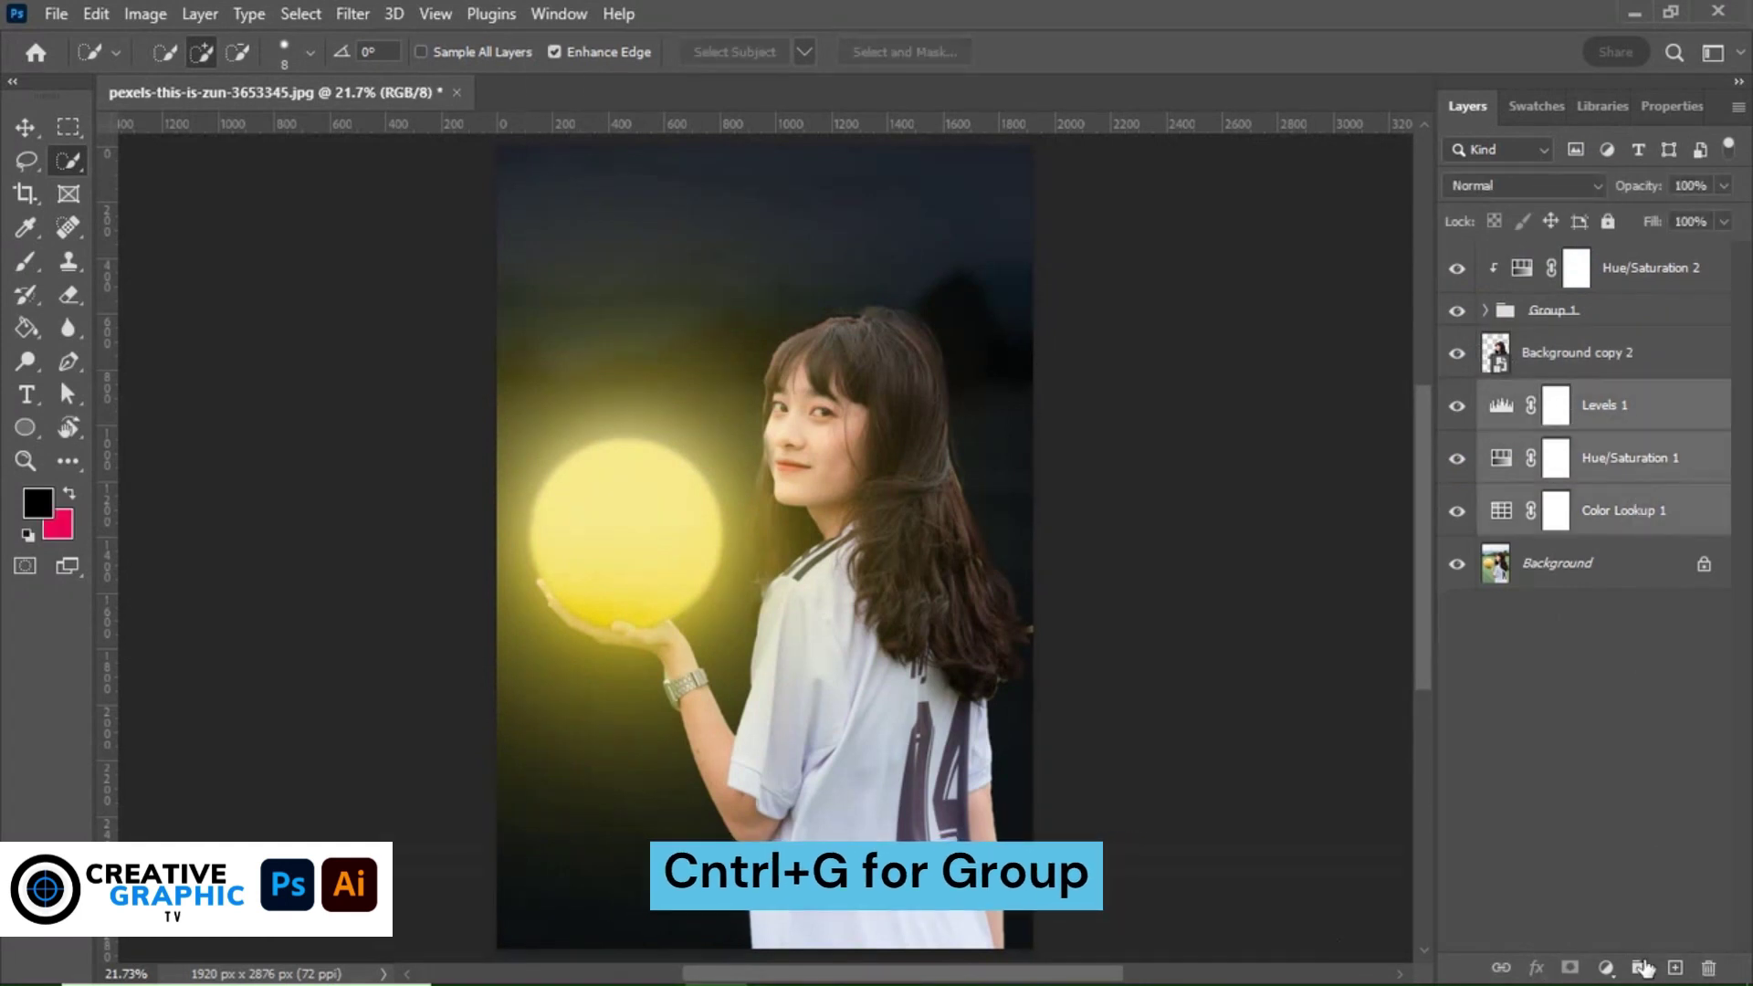
pyautogui.hotkey('ctrl', 'g')
pyautogui.doubleClick(1555, 395)
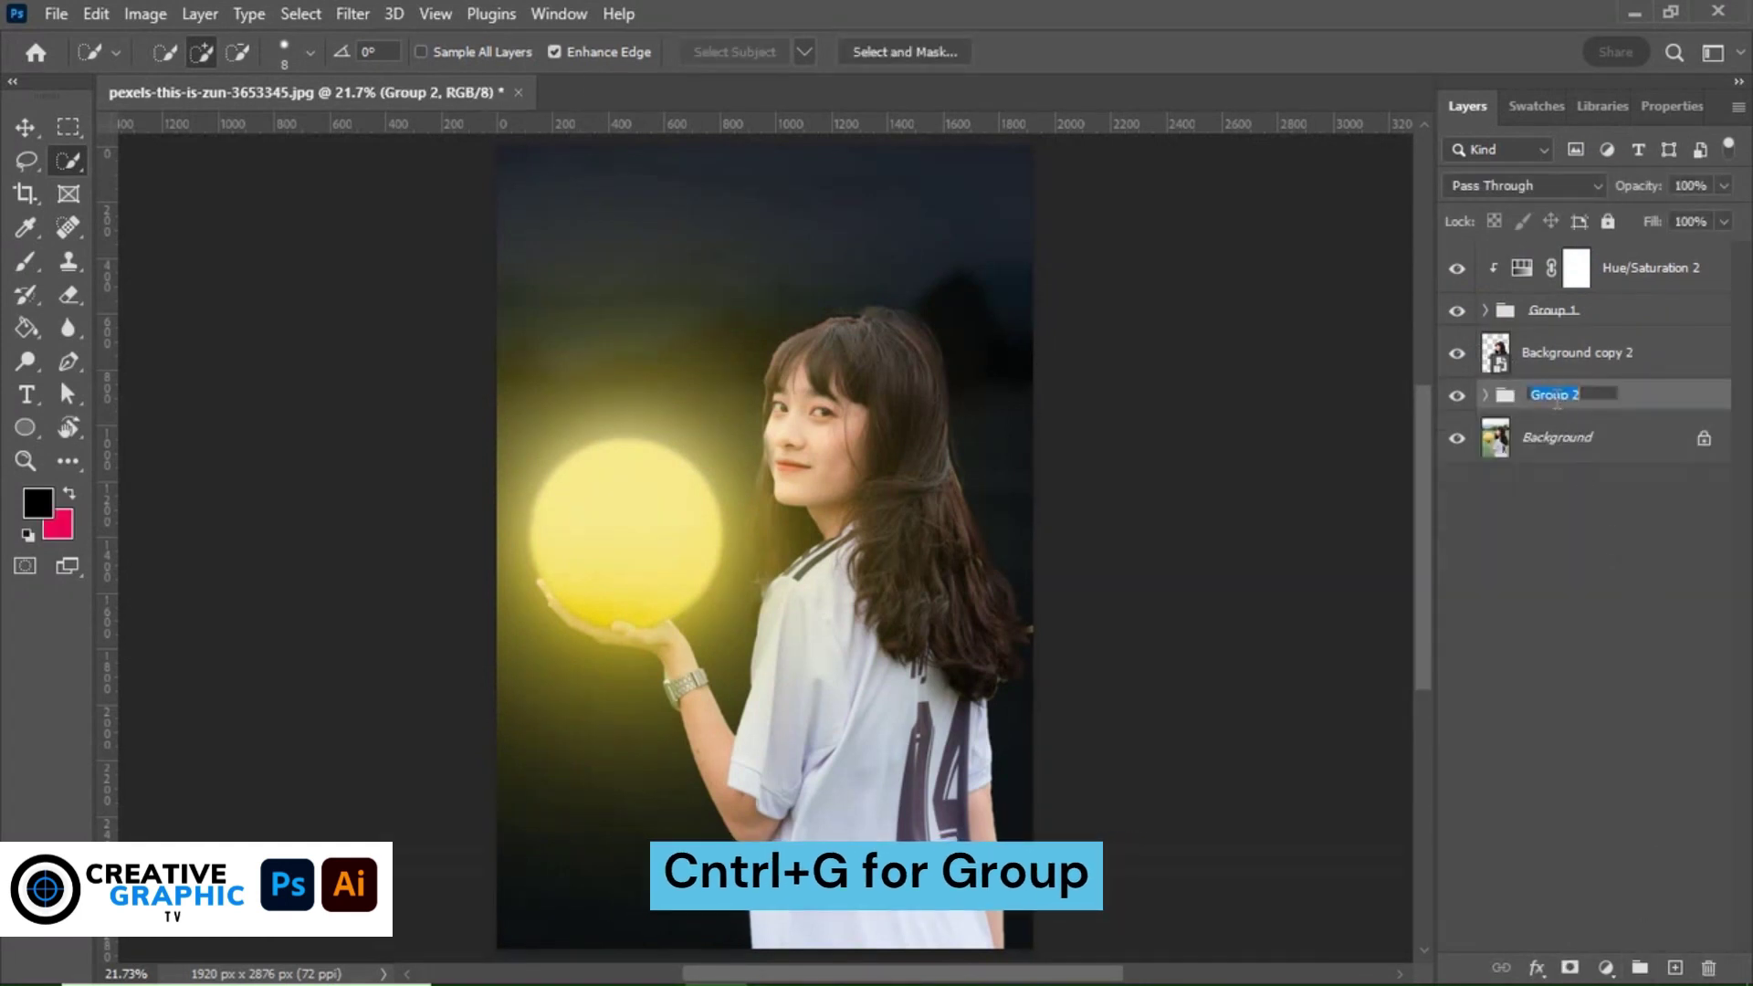
pyautogui.write('night')
pyautogui.press('Return')
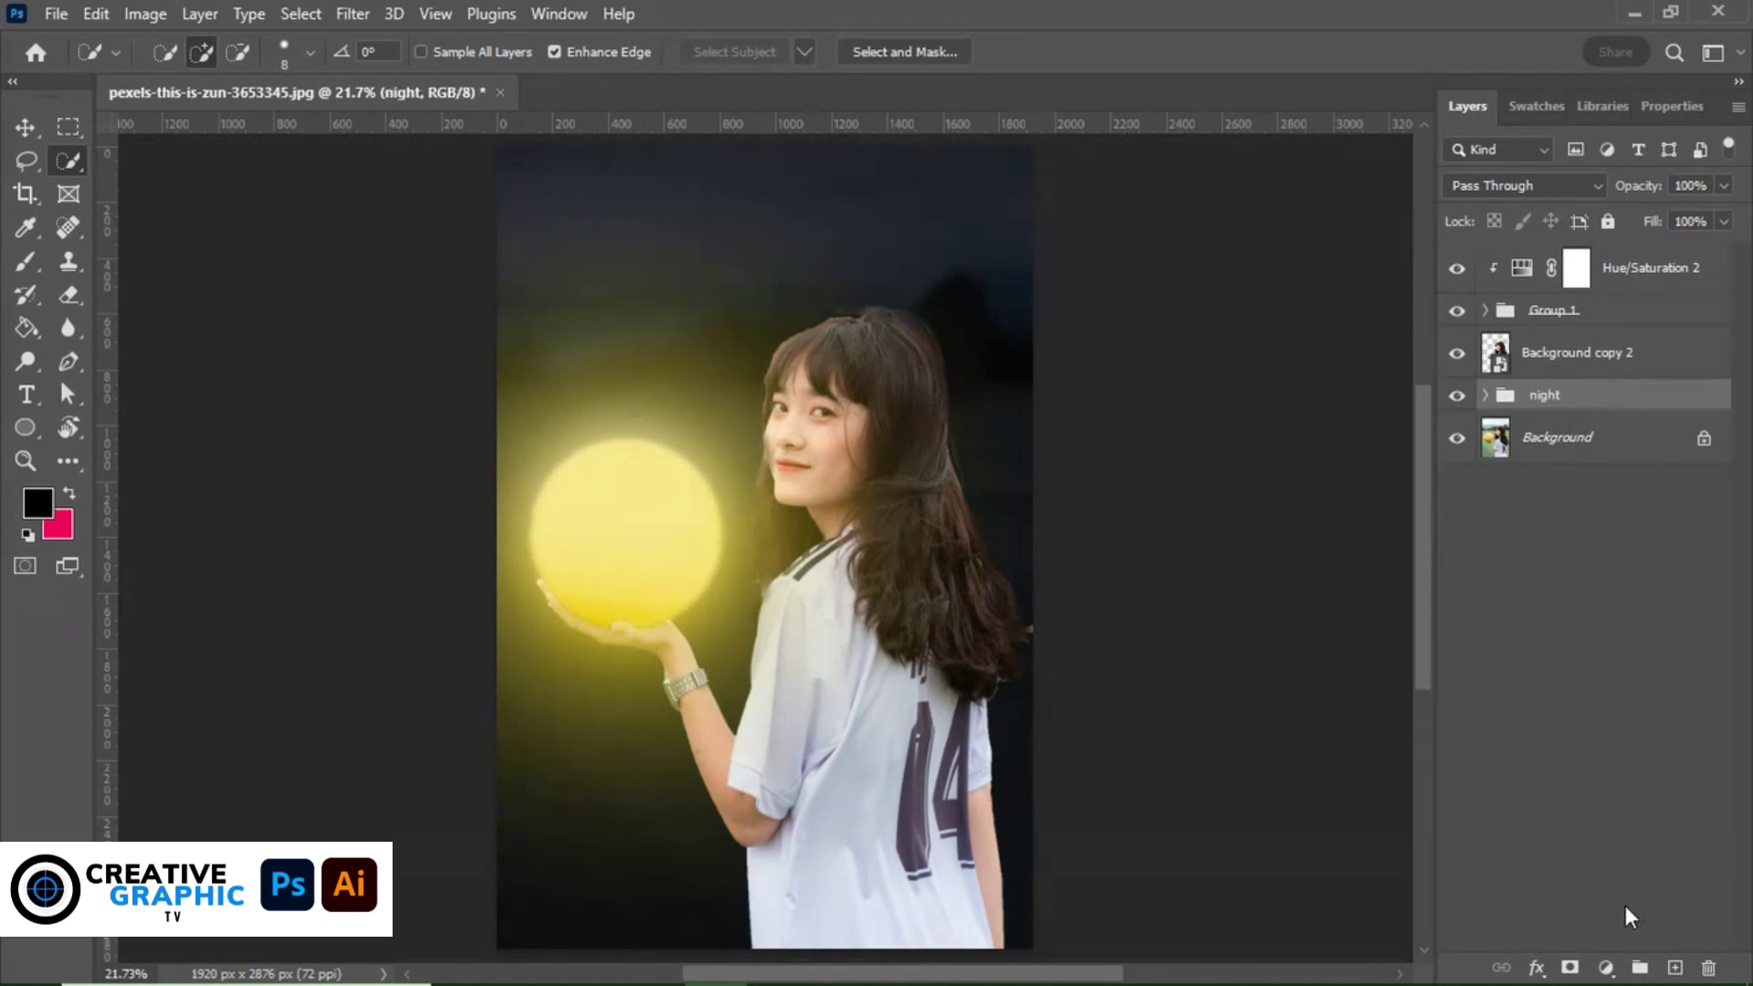
# Add a mask to the night group, load the girl's outline as a selection, and hide Background copy 2.
pyautogui.click(1606, 967)
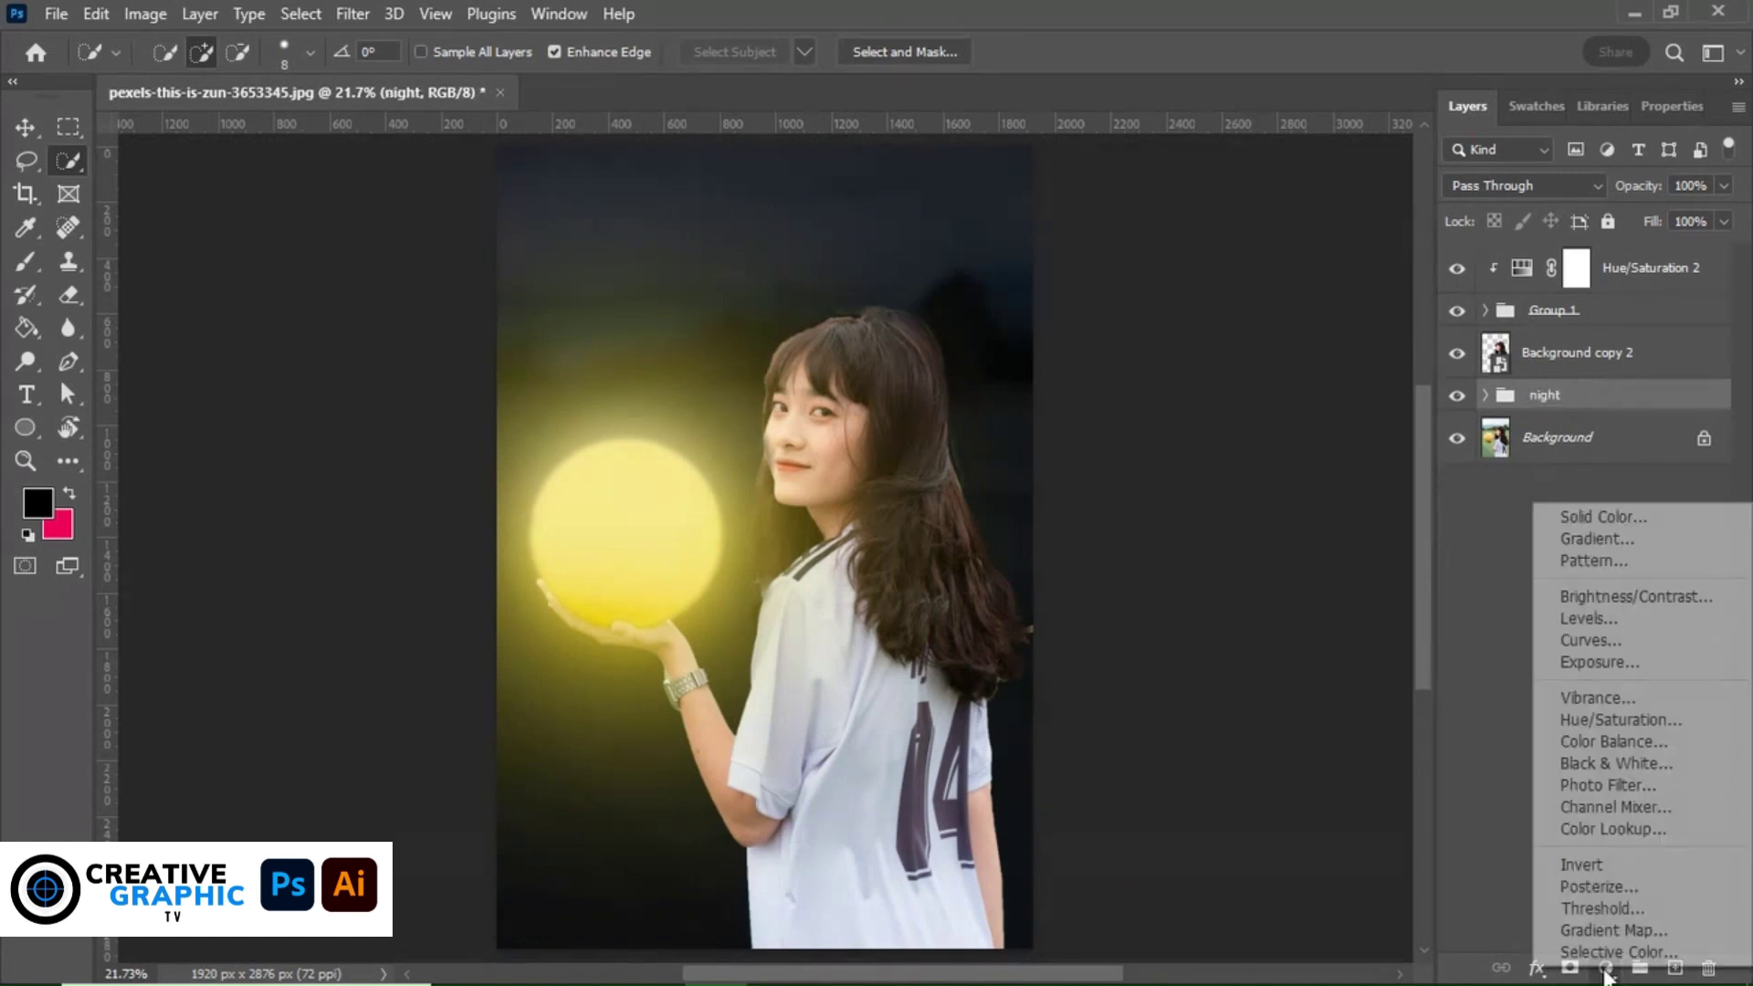
pyautogui.click(1571, 971)
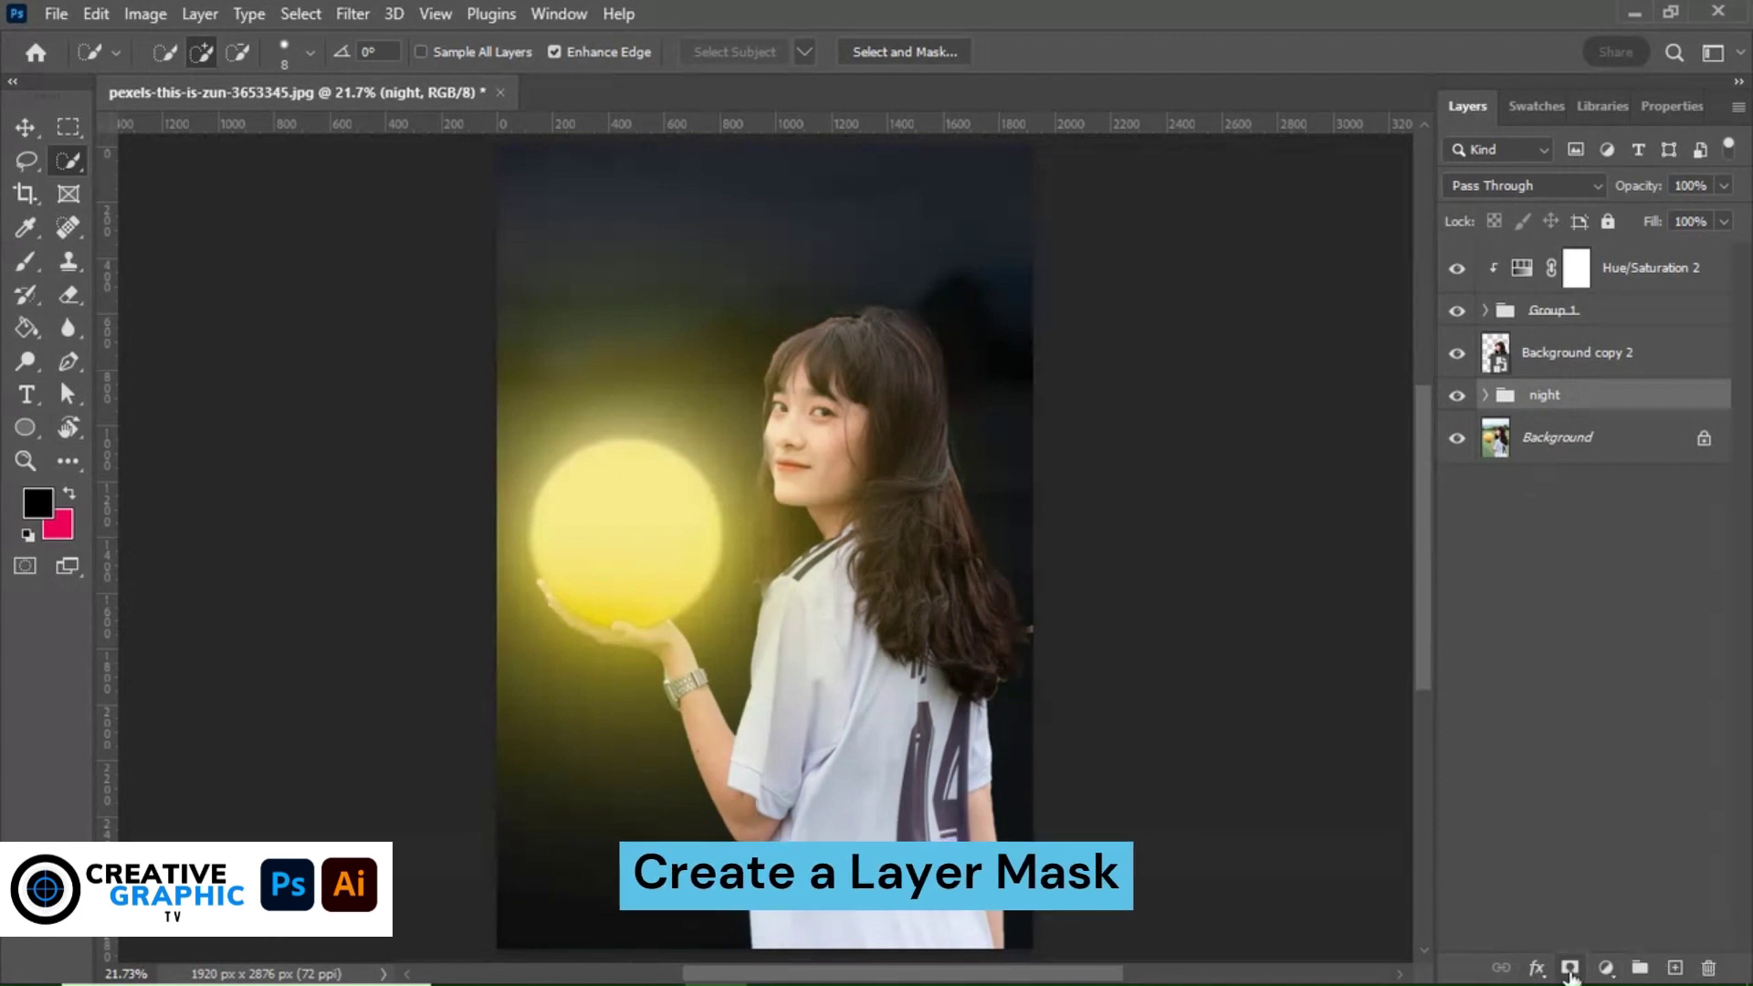
pyautogui.click(1494, 355)
pyautogui.rightClick(1494, 356)
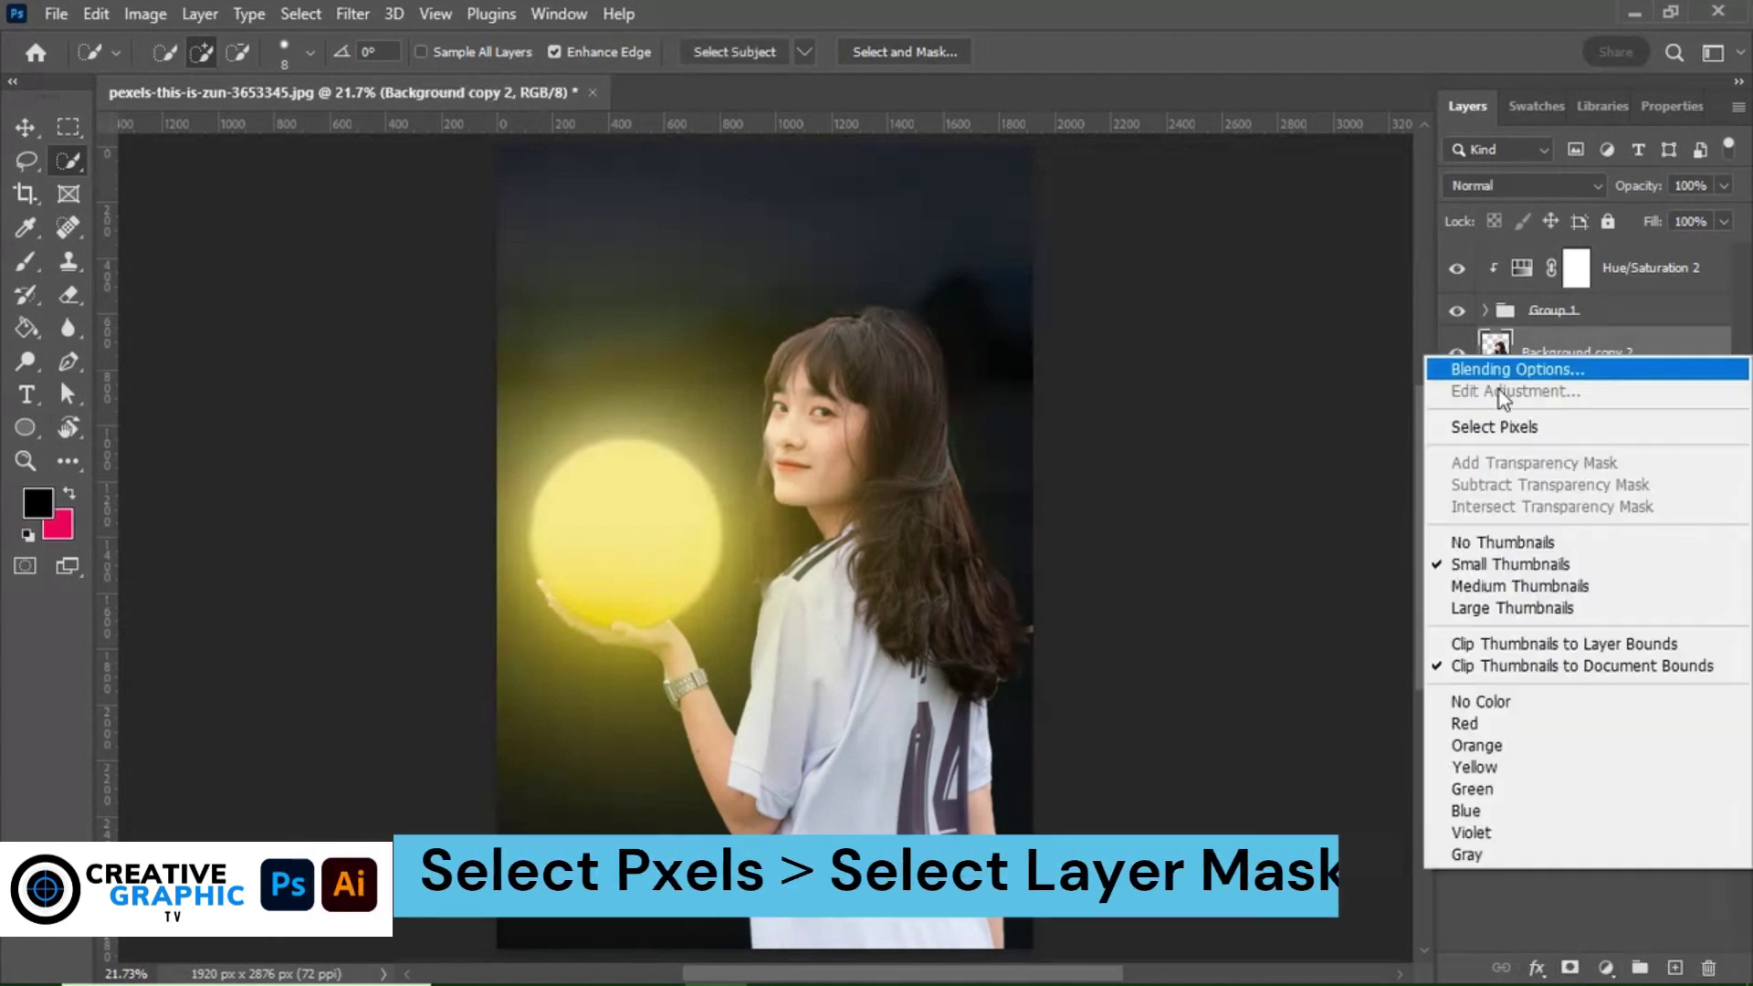
pyautogui.click(1511, 427)
pyautogui.click(1554, 419)
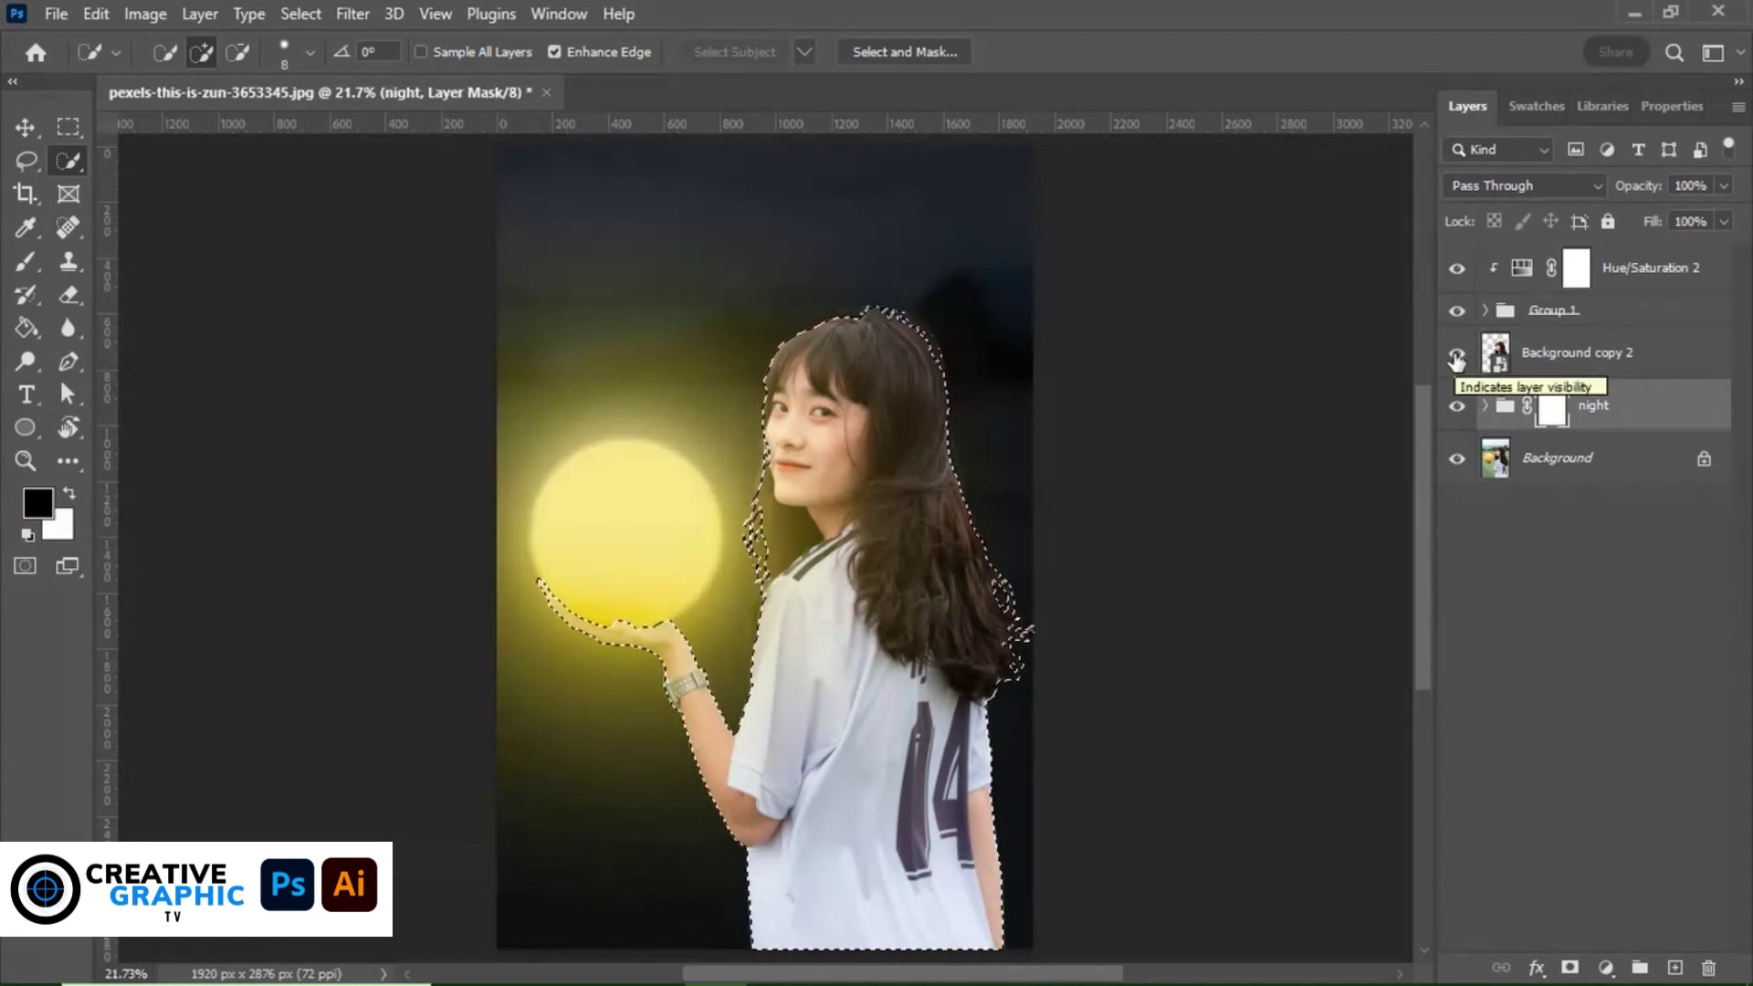
pyautogui.click(1457, 357)
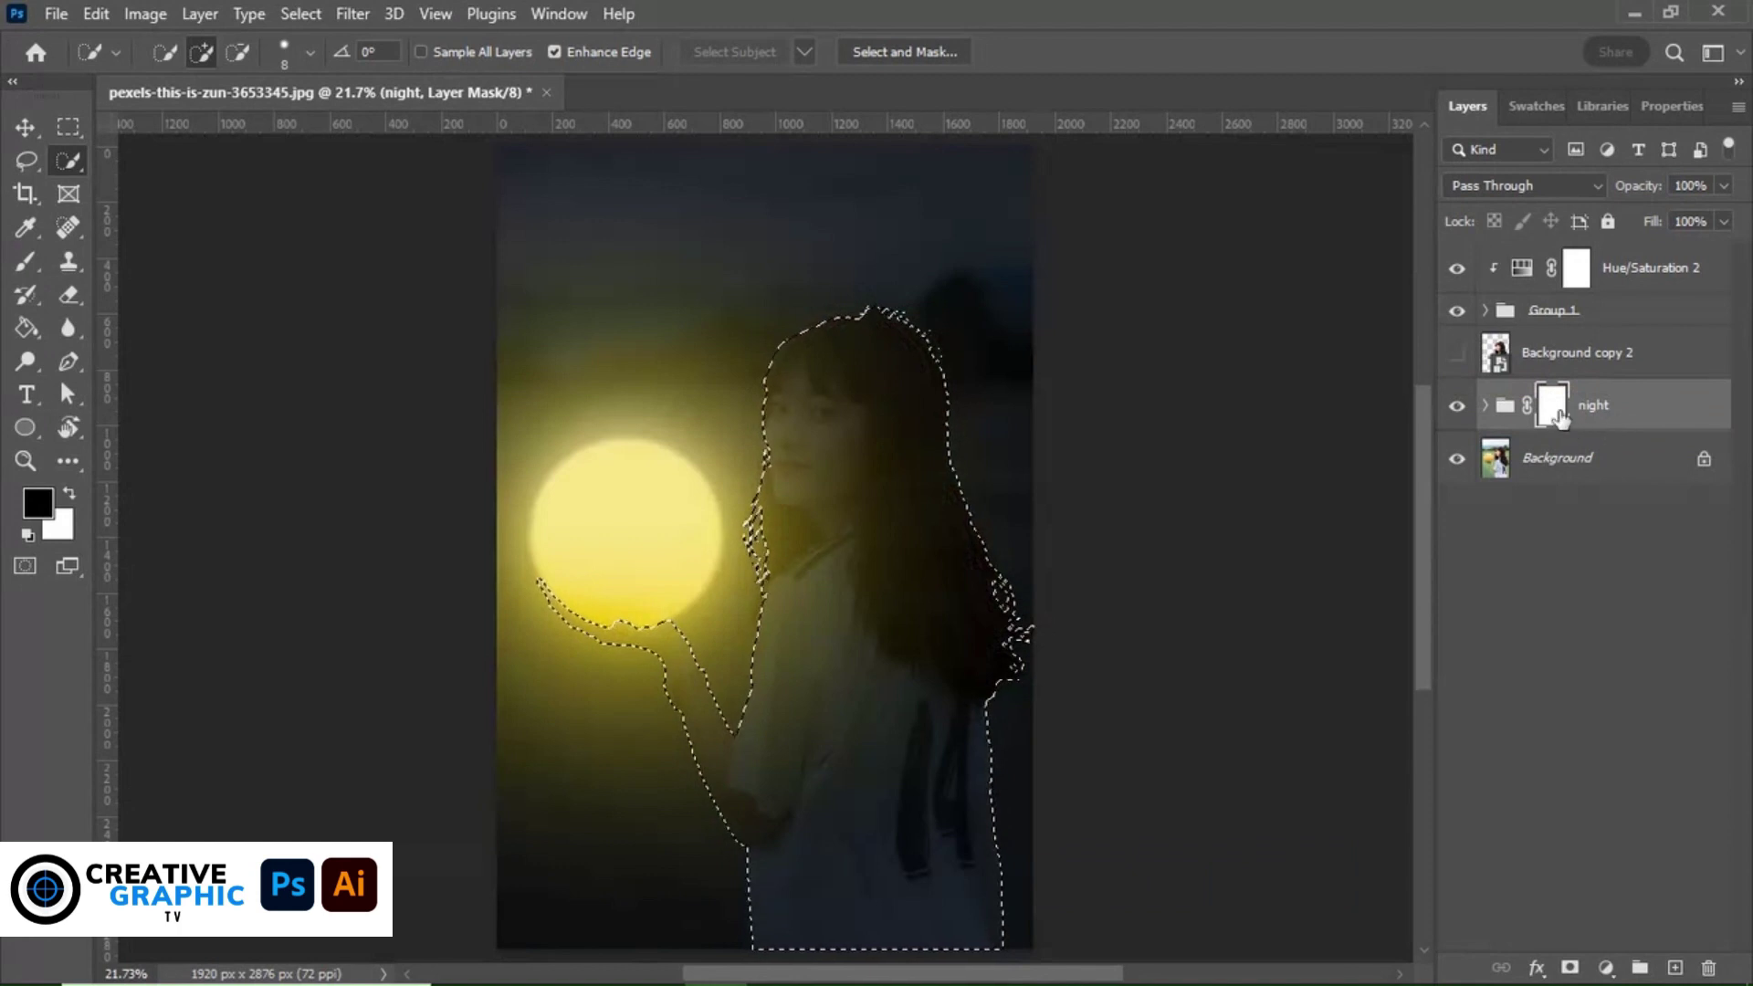
# Brush the night mask to reveal the girl's face, hair, arm and shirt.
pyautogui.click(27, 265)
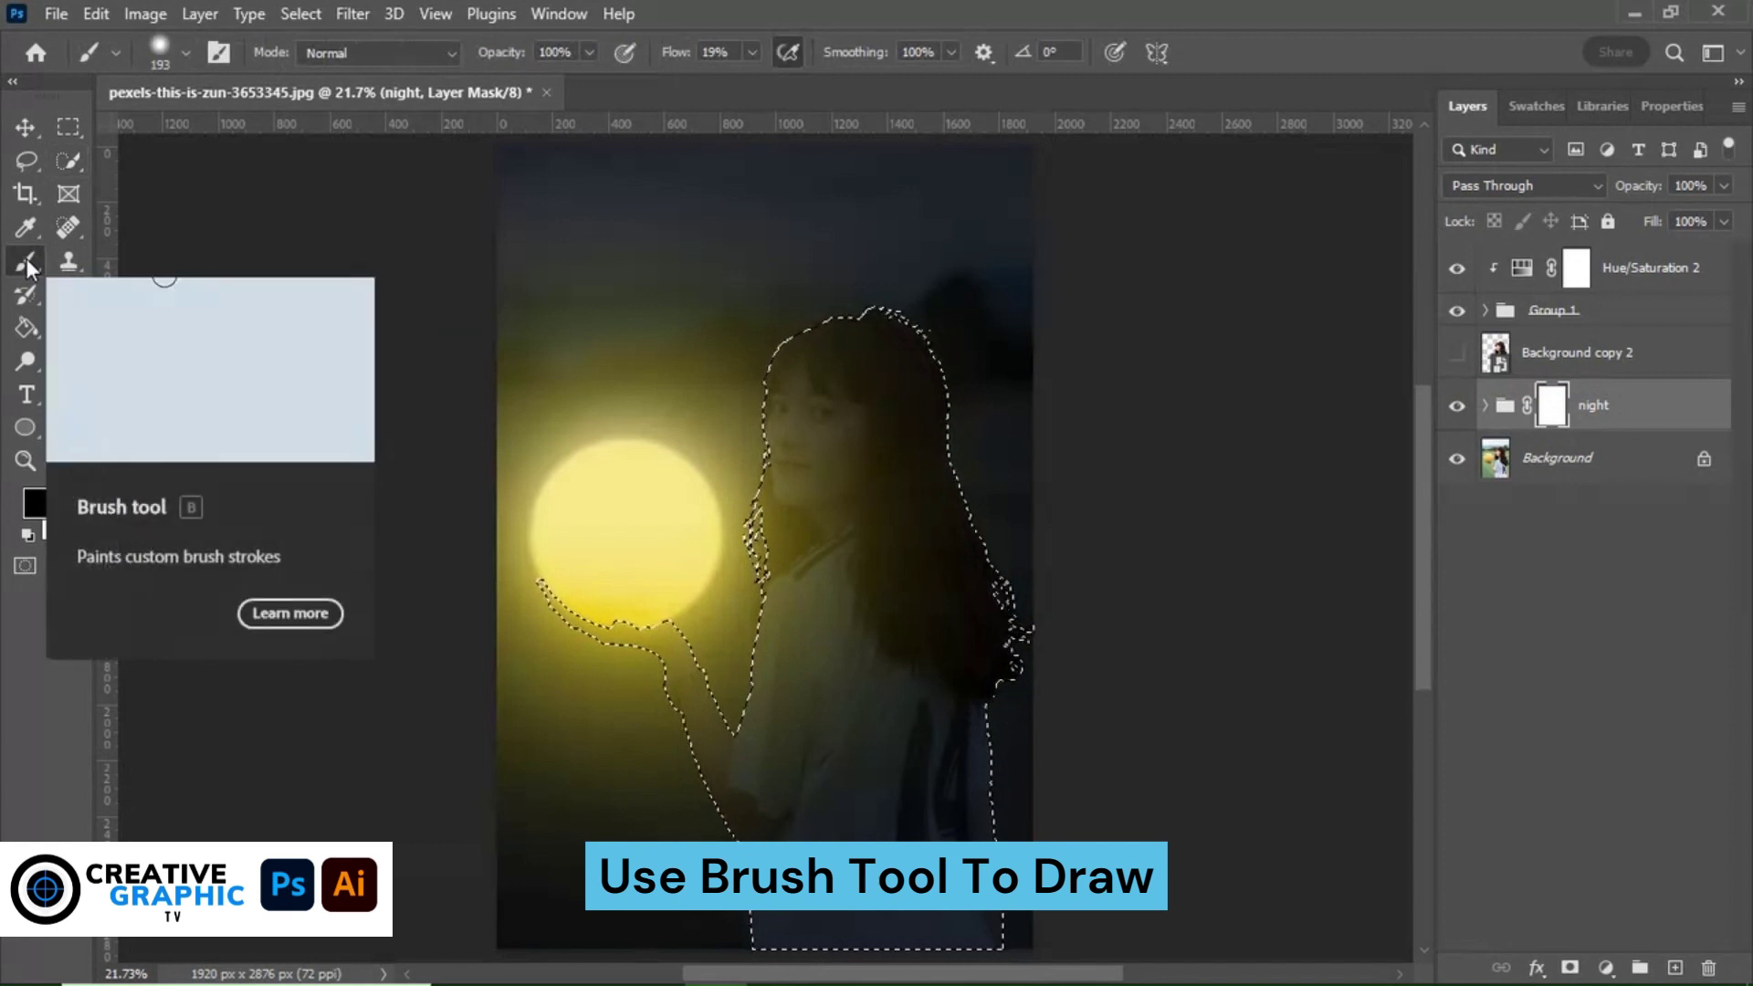
pyautogui.moveTo(795, 456); pyautogui.dragTo(728, 735)
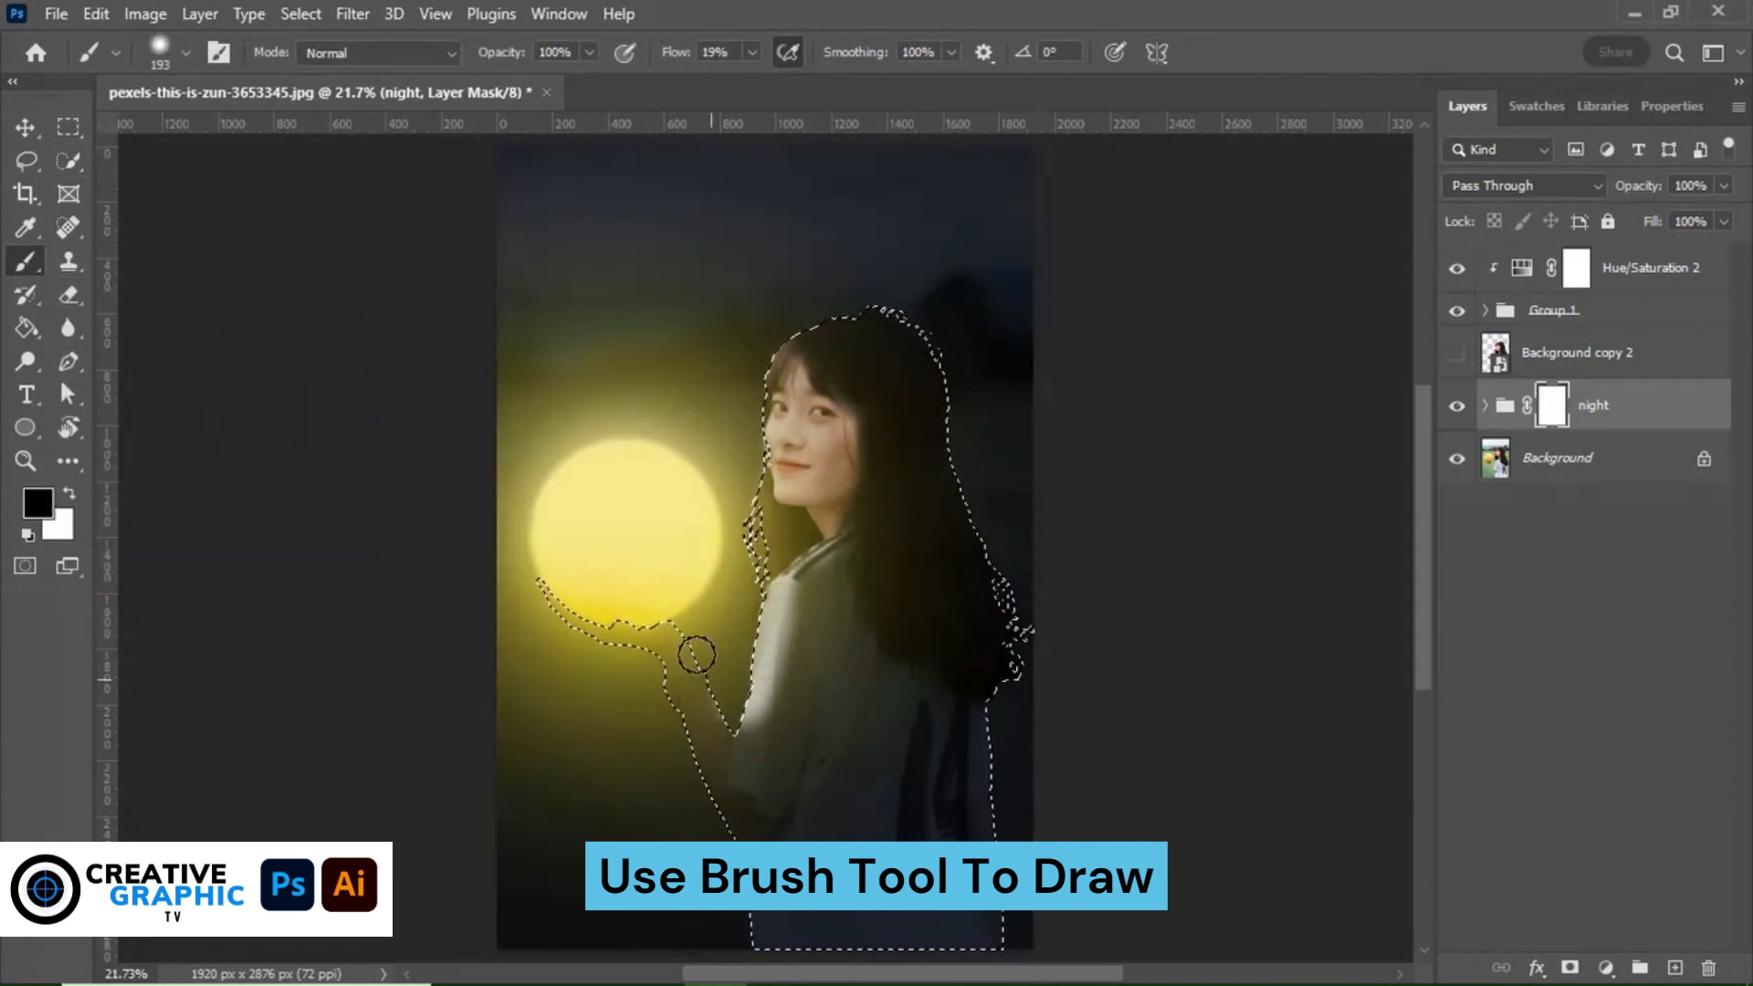
pyautogui.moveTo(768, 429)
pyautogui.mouseDown()
pyautogui.moveTo(840, 443)
pyautogui.moveTo(693, 666)
pyautogui.moveTo(767, 627)
pyautogui.moveTo(731, 794)
pyautogui.mouseUp()
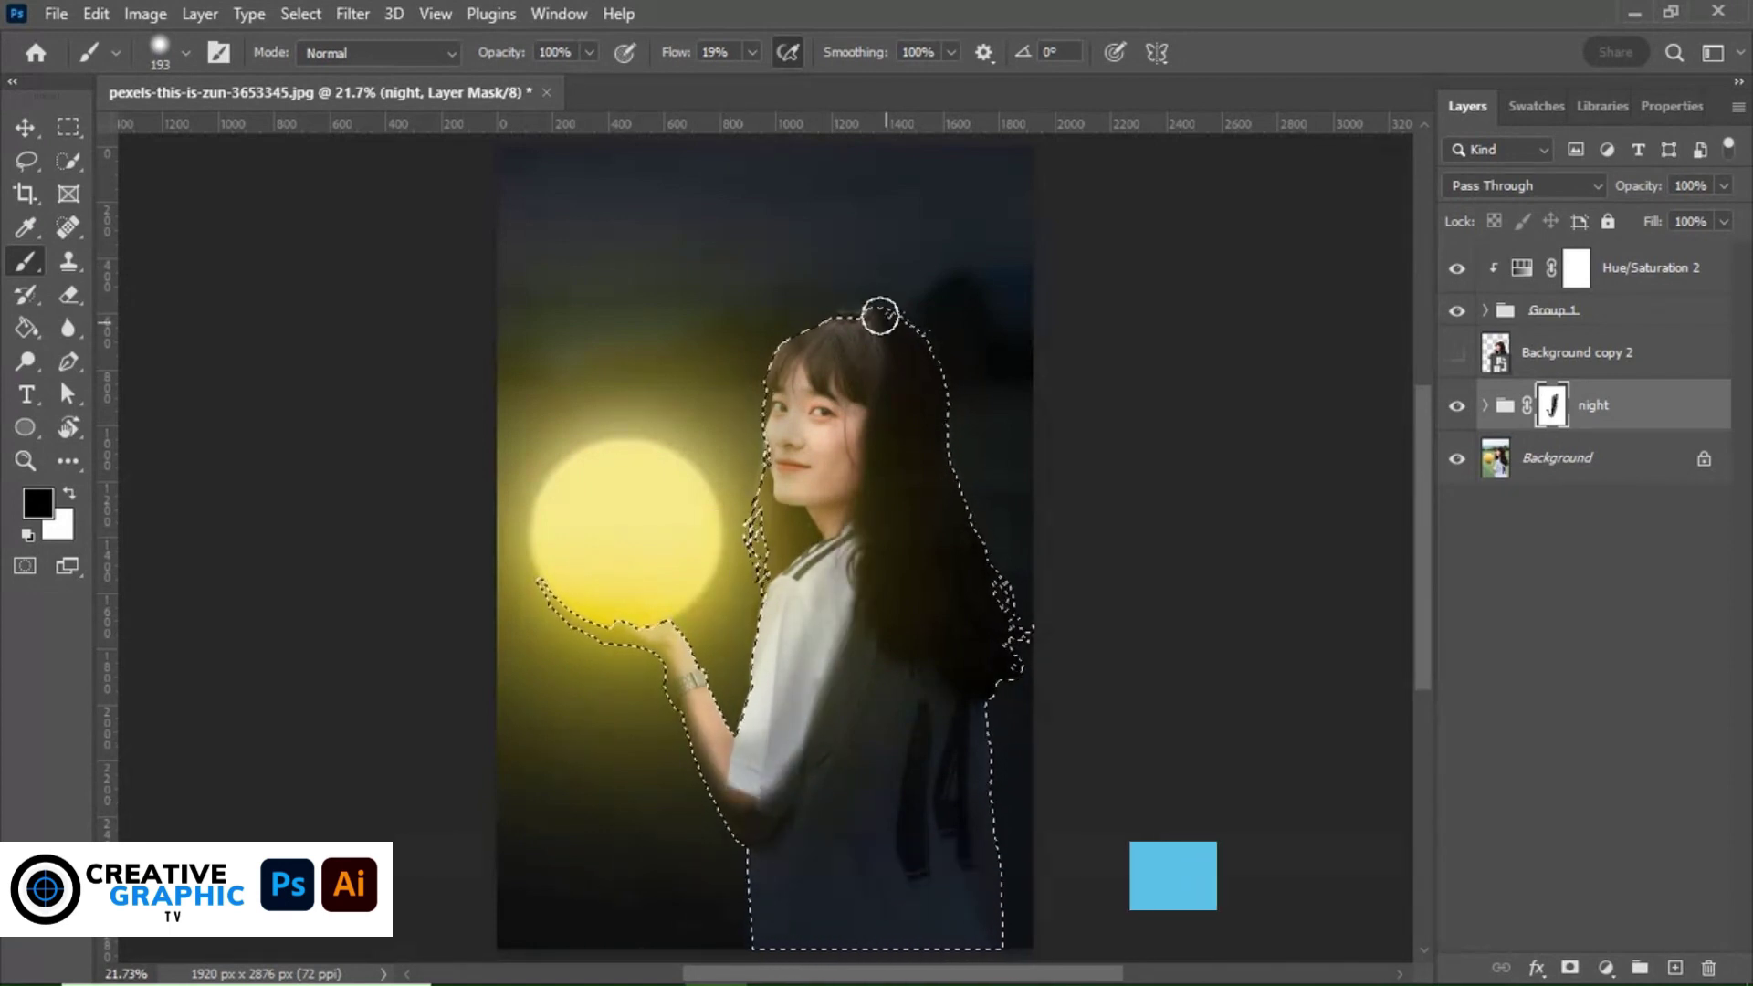
pyautogui.moveTo(881, 313)
pyautogui.mouseDown()
pyautogui.moveTo(877, 830)
pyautogui.moveTo(888, 771)
pyautogui.moveTo(771, 807)
pyautogui.moveTo(744, 947)
pyautogui.moveTo(924, 384)
pyautogui.moveTo(882, 892)
pyautogui.moveTo(779, 379)
pyautogui.mouseUp()
# Restore the shirt's number 14 with swapped colours, deselect, and duplicate Hue/Saturation 2.
pyautogui.press('x')
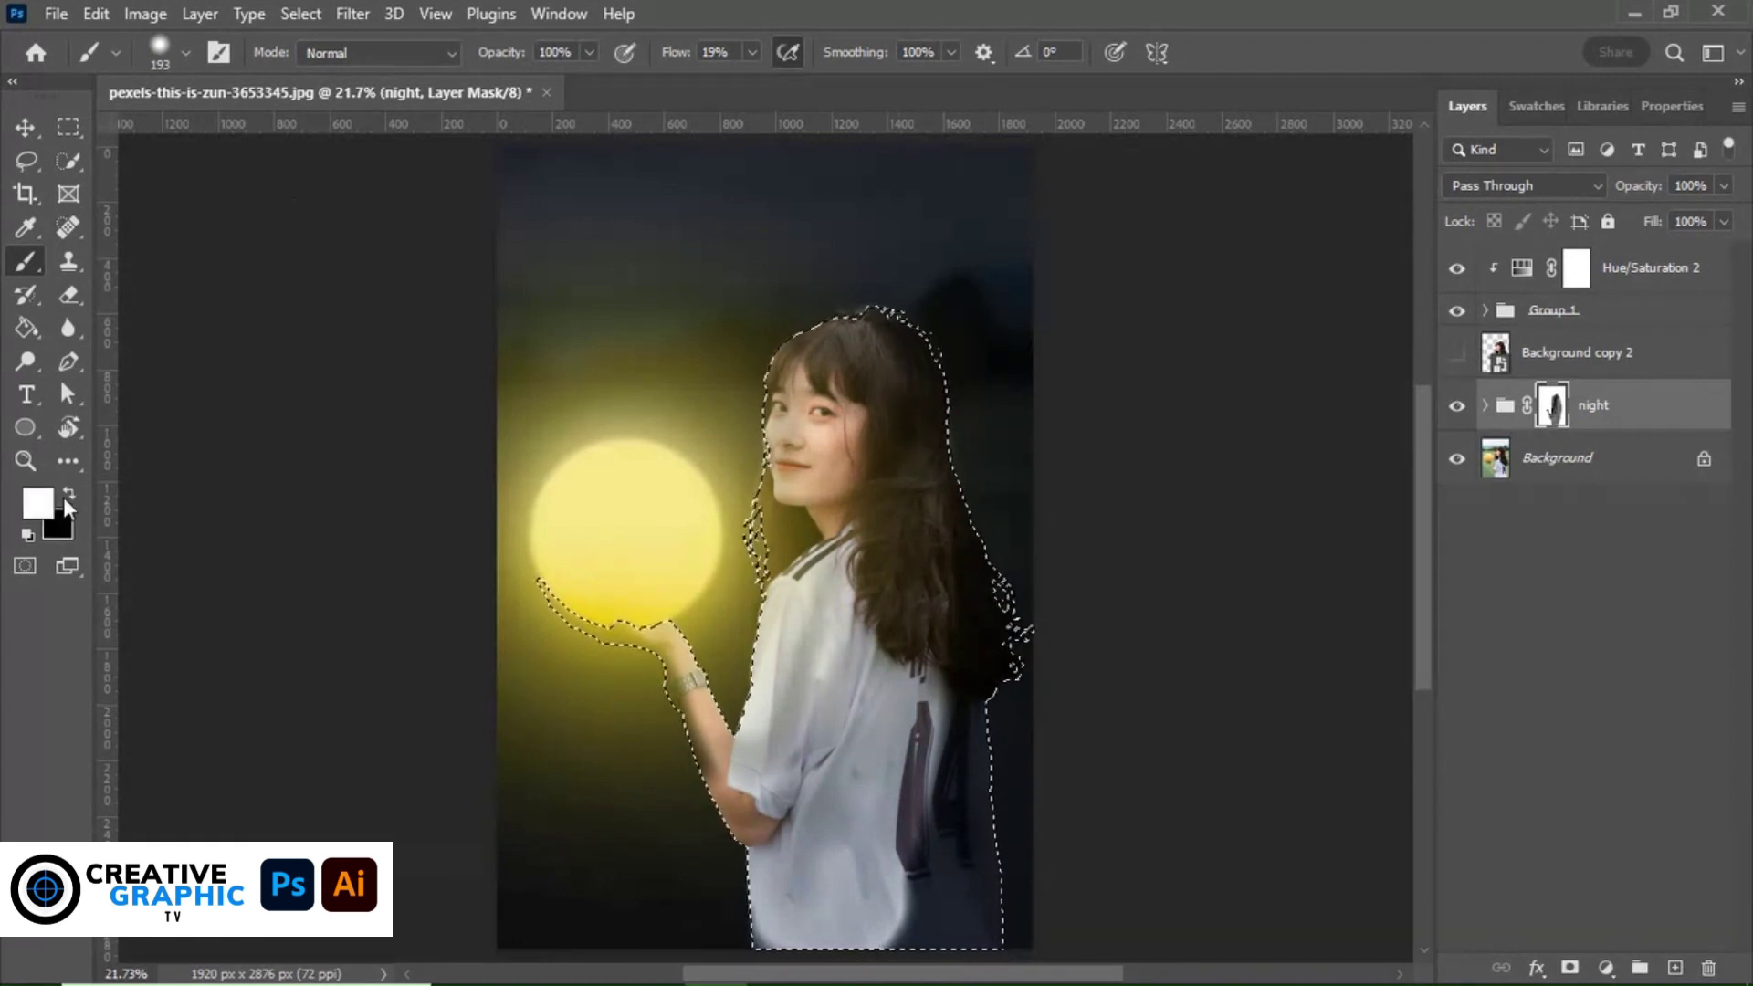
pyautogui.click(66, 499)
pyautogui.moveTo(930, 712); pyautogui.dragTo(913, 941)
pyautogui.hotkey('ctrl', 'd')
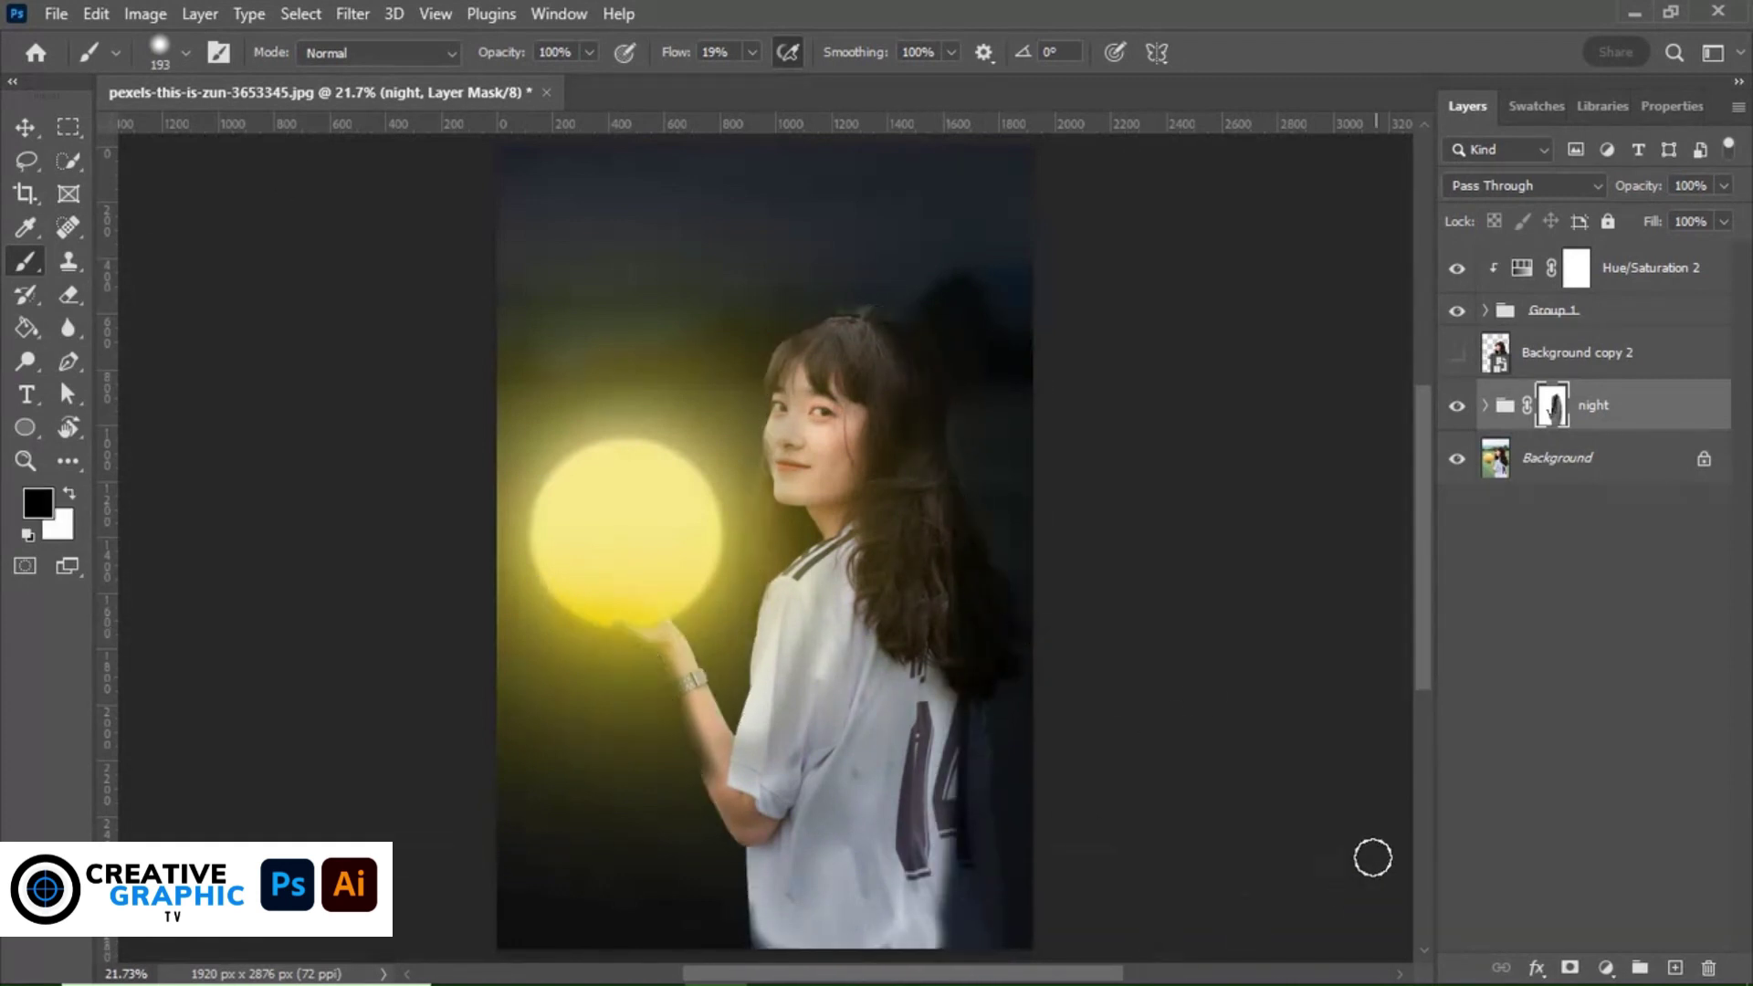
pyautogui.click(1523, 269)
pyautogui.hotkey('ctrl', 'j')
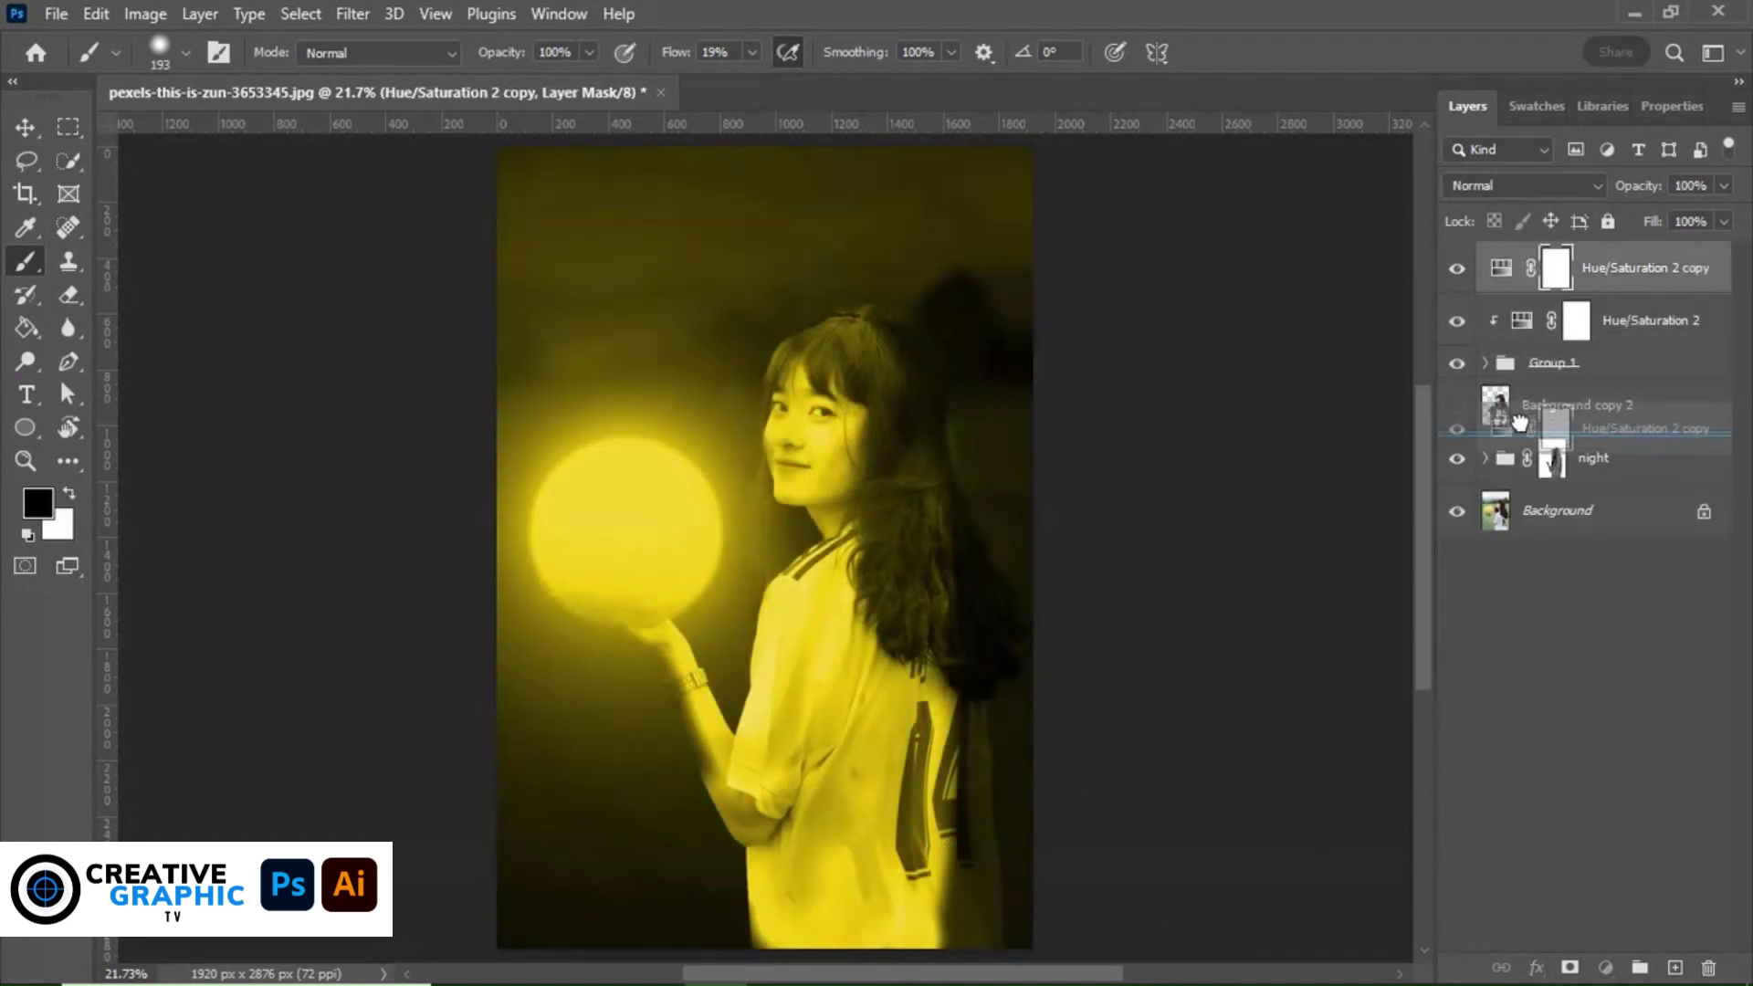
# Move the Hue/Saturation 2 copy above the night group and invert its mask to cover the girl.
pyautogui.moveTo(1499, 271); pyautogui.dragTo(1502, 424)
pyautogui.click(1503, 356)
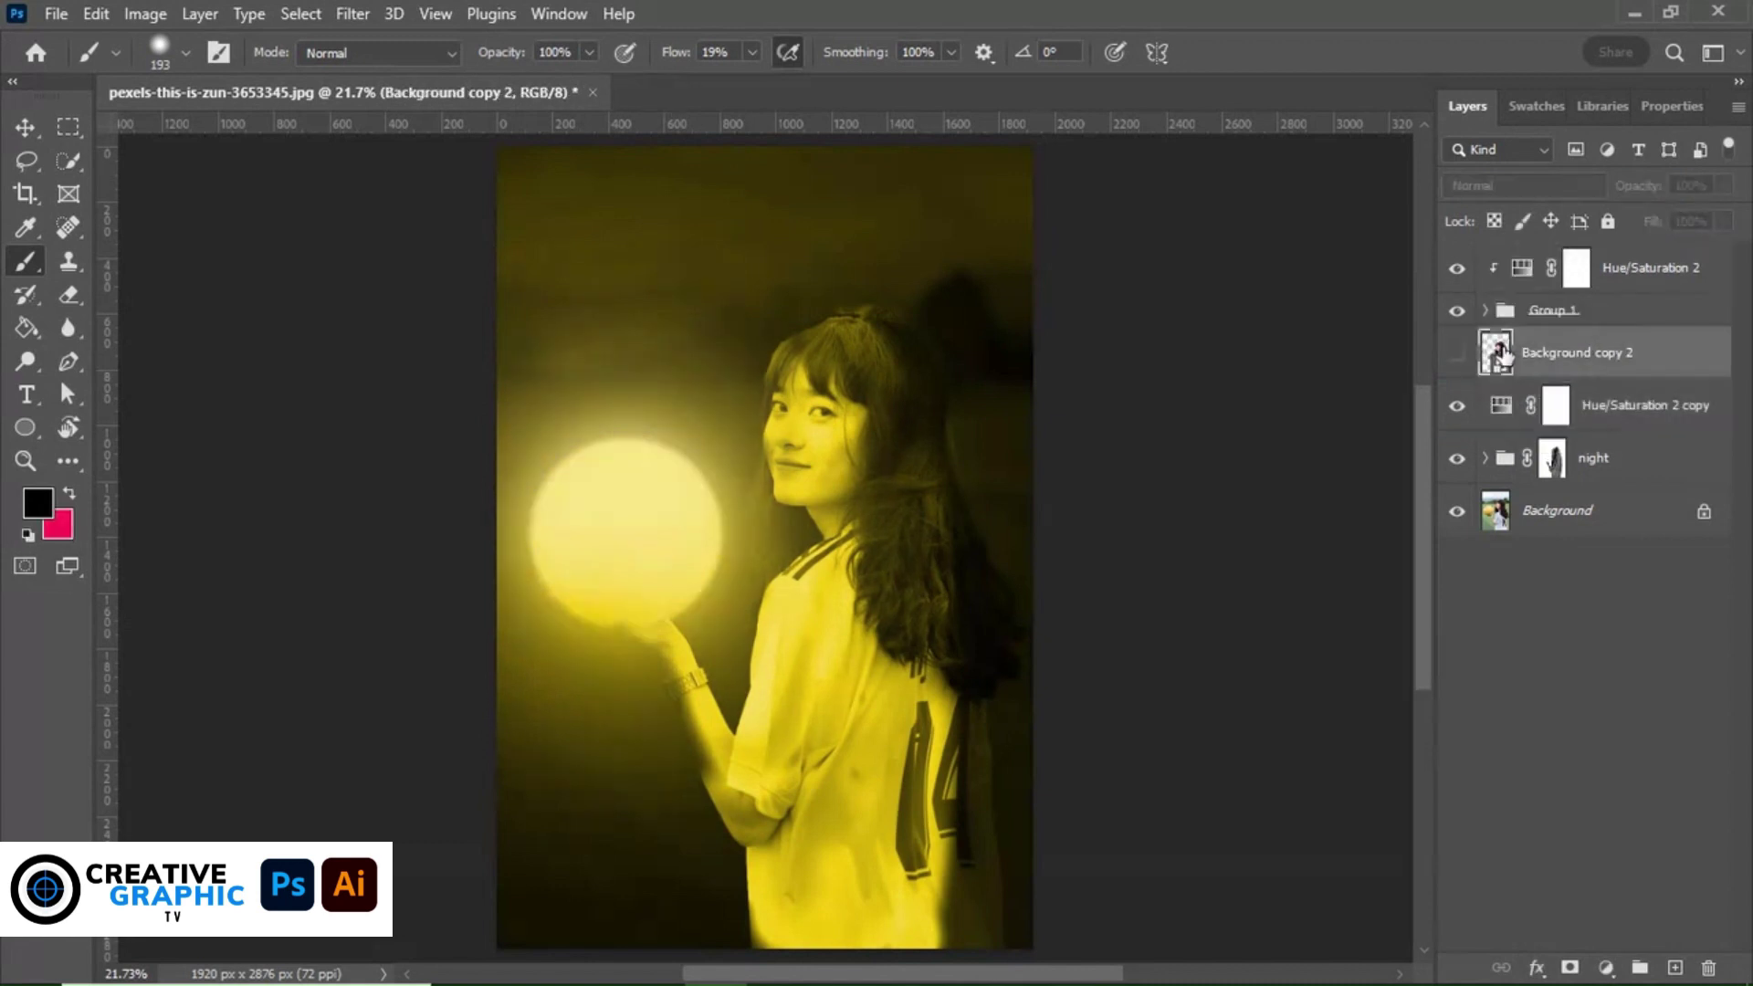
pyautogui.rightClick(1503, 356)
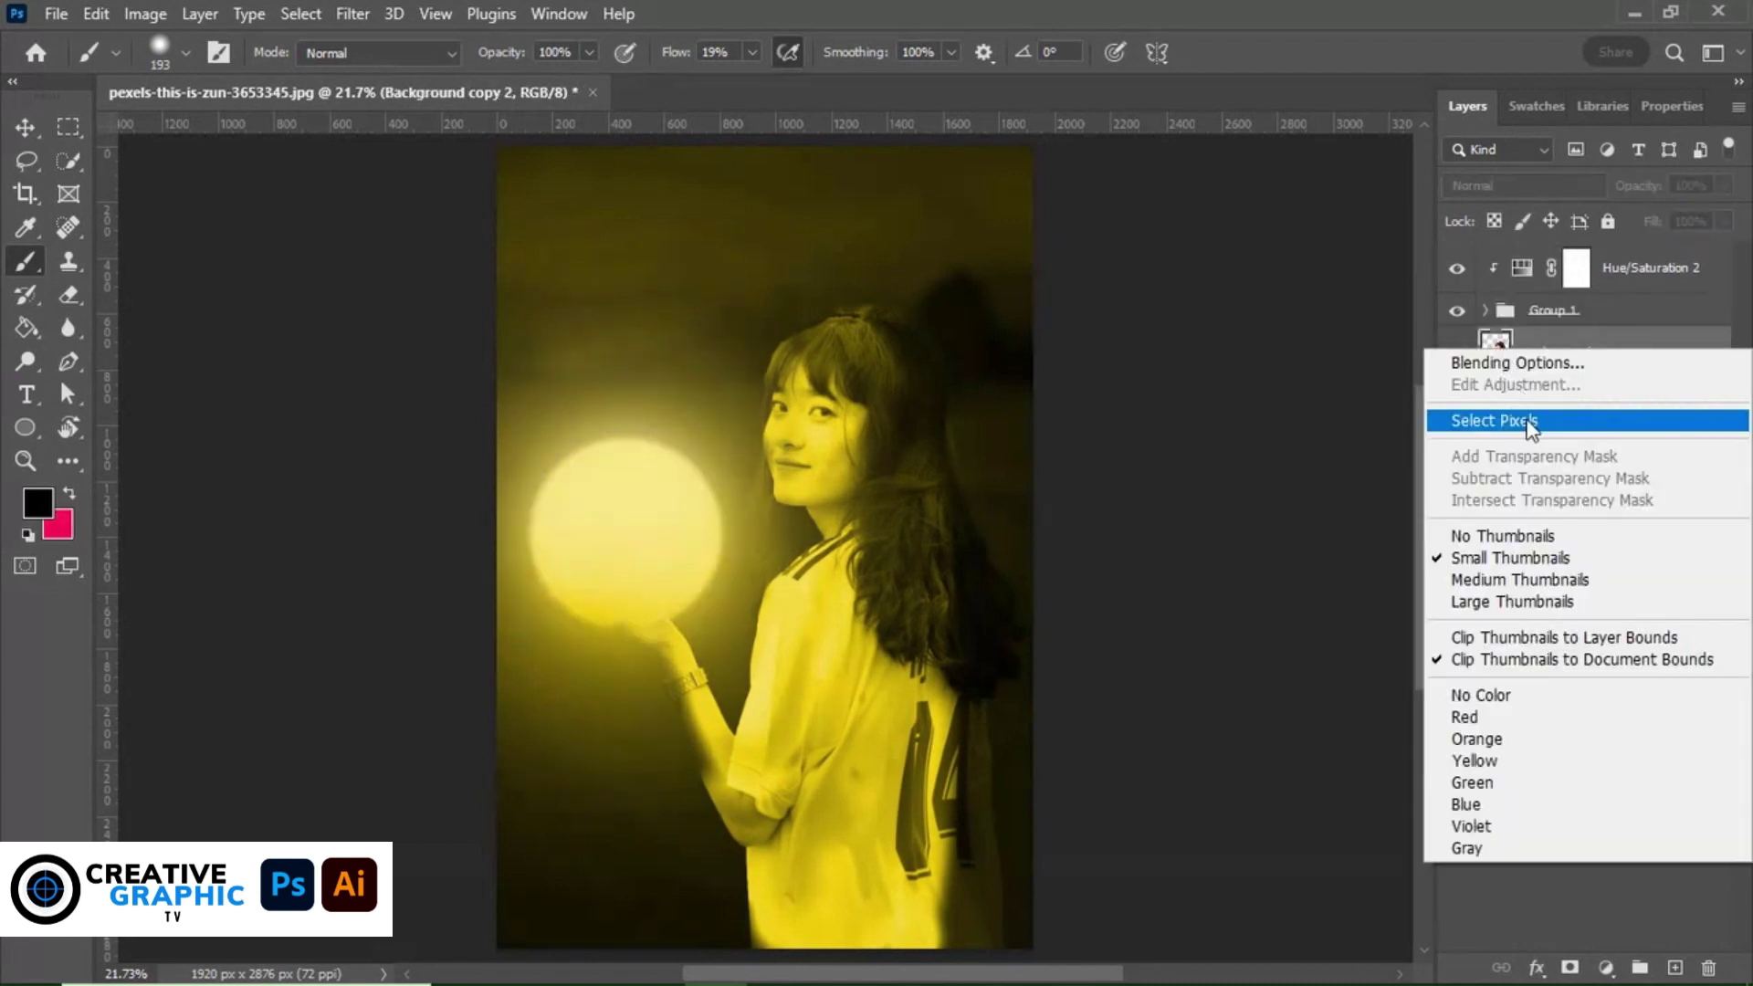
pyautogui.click(1519, 418)
pyautogui.click(1557, 409)
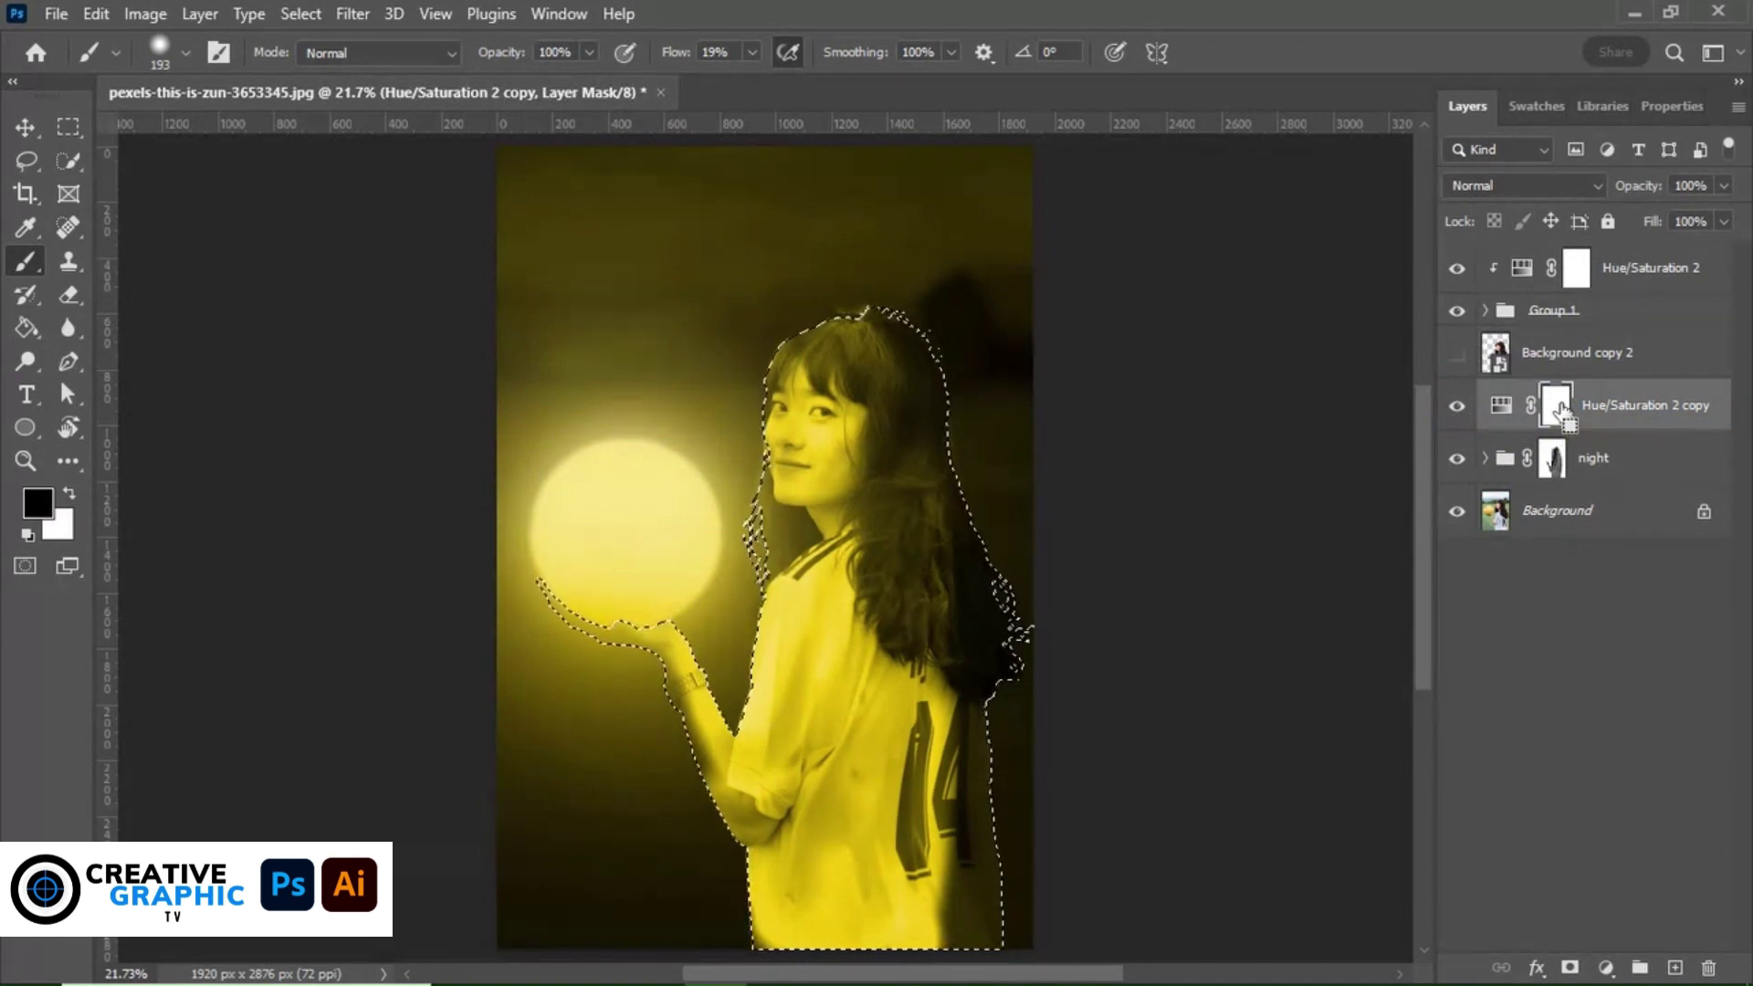
pyautogui.keyDown('ctrl'); pyautogui.click(1562, 413); pyautogui.keyUp('ctrl')
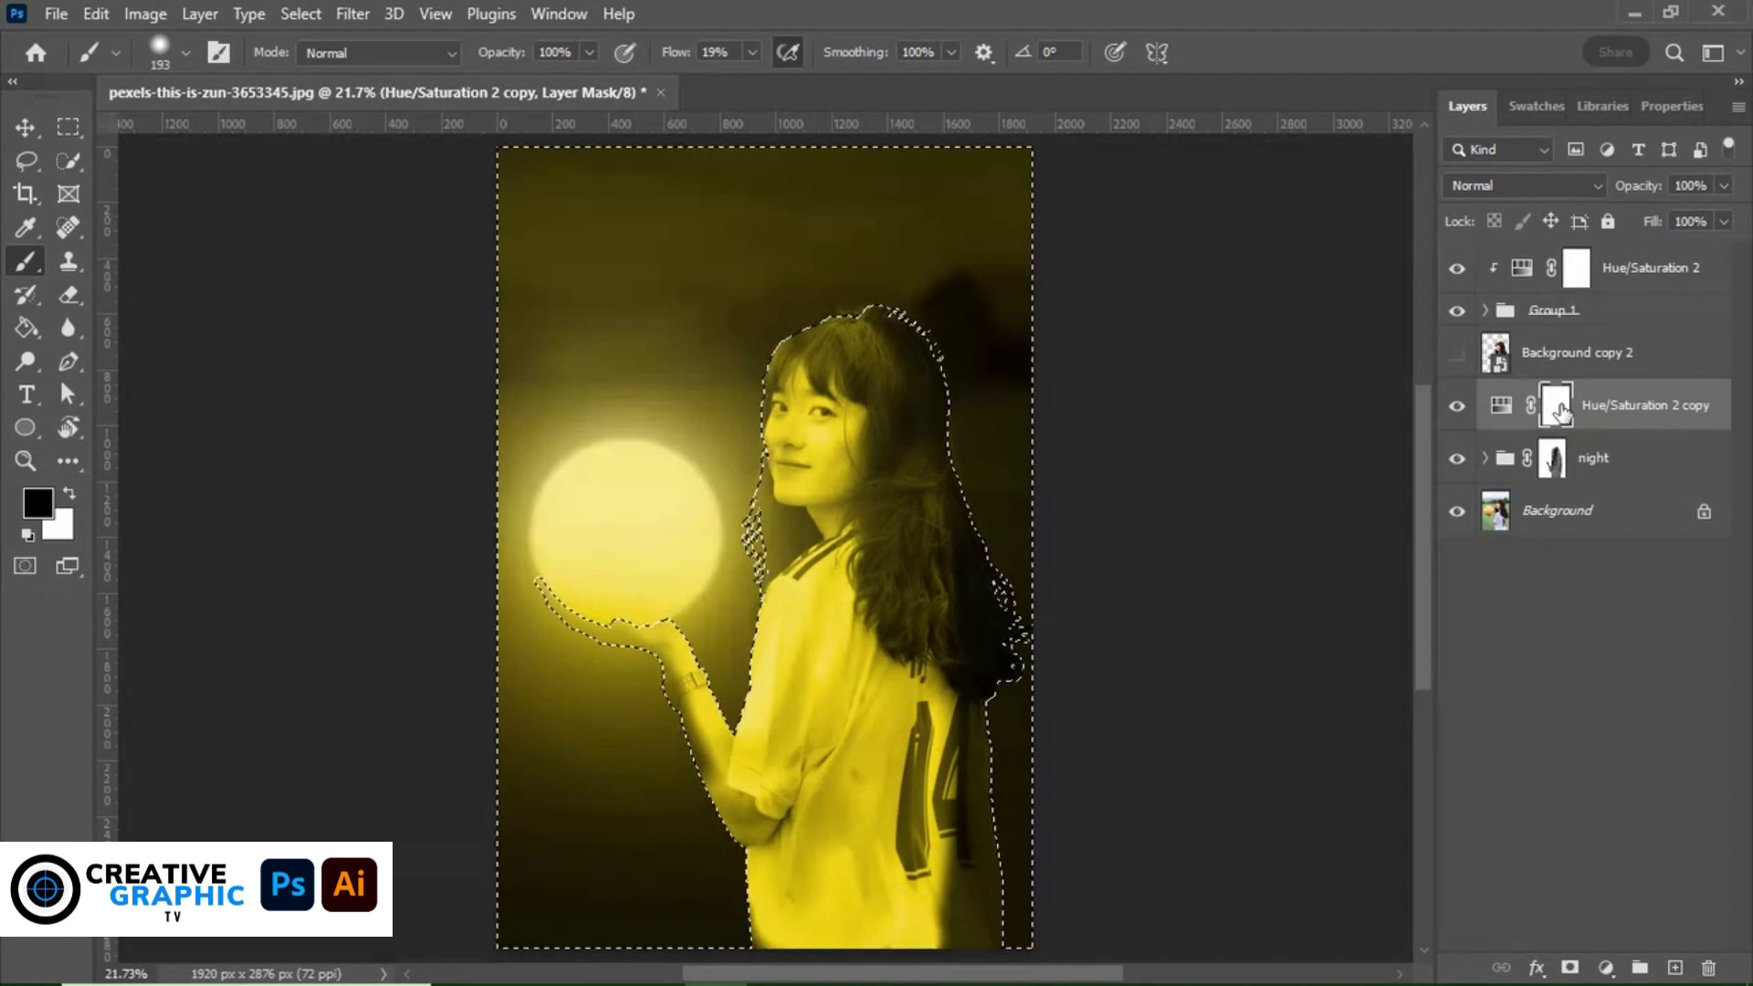
pyautogui.hotkey('ctrl', 'i')
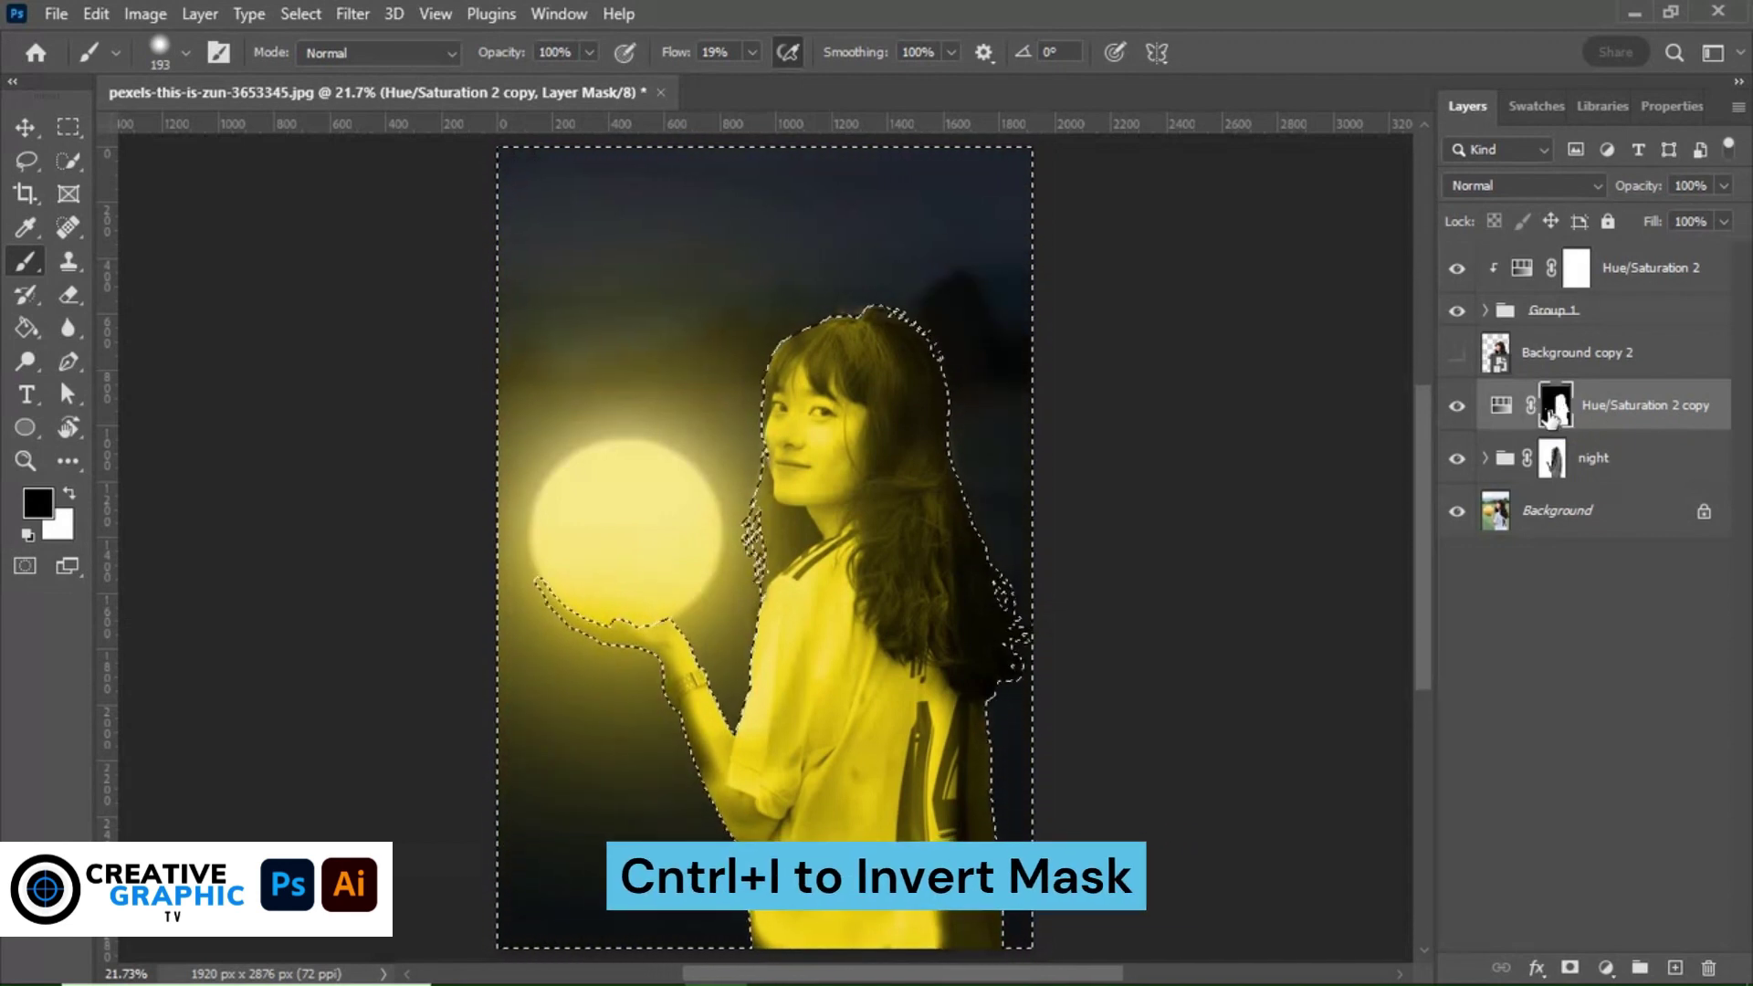
pyautogui.click(1516, 188)
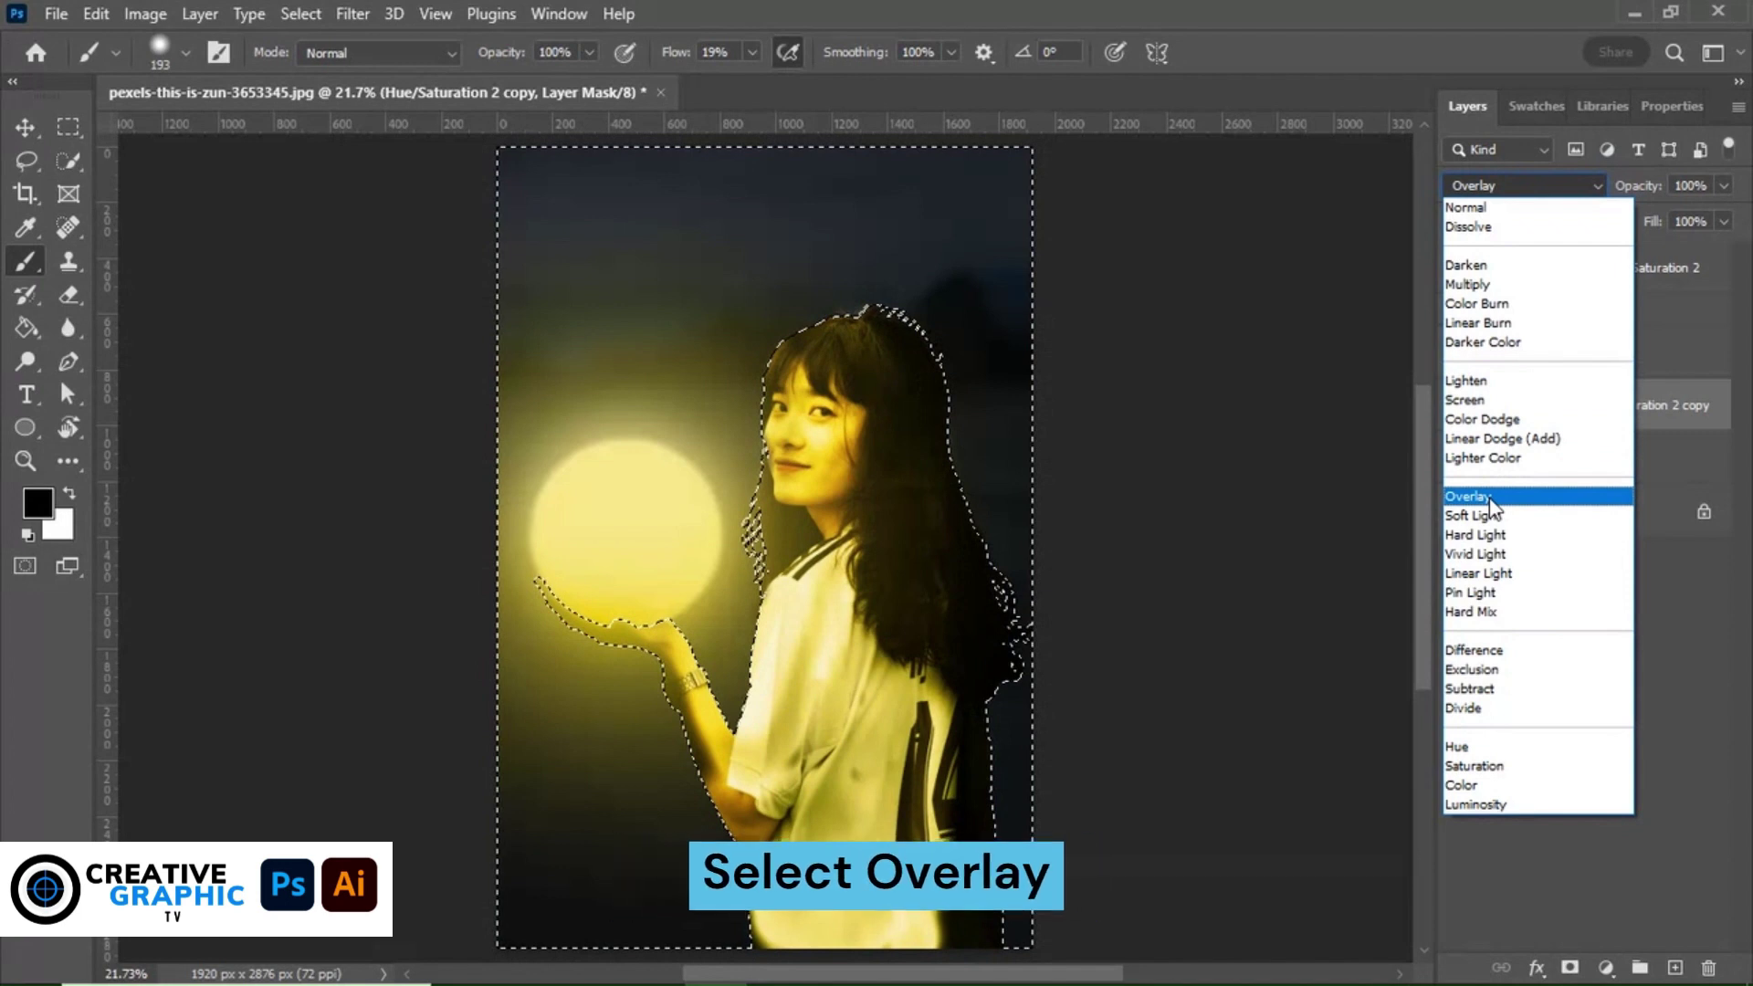
# Blend the girl's tint layer as Multiply at about 74% opacity, after trying Overlay.
pyautogui.click(1490, 498)
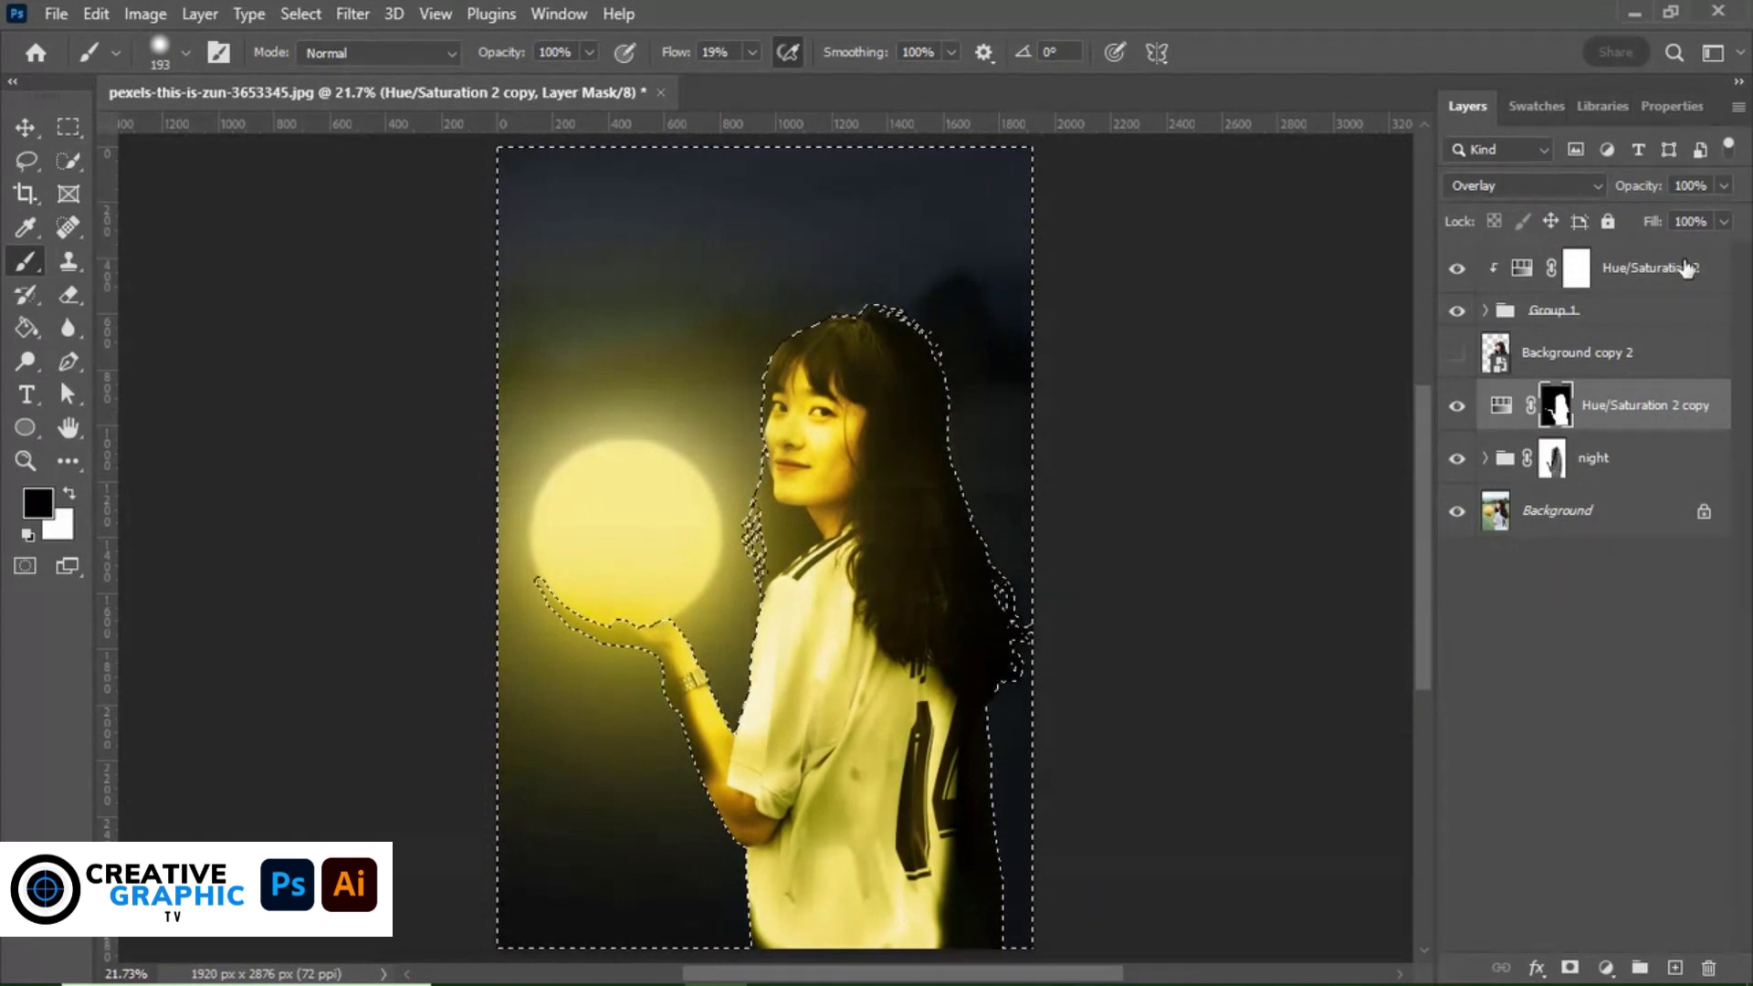
pyautogui.click(1723, 187)
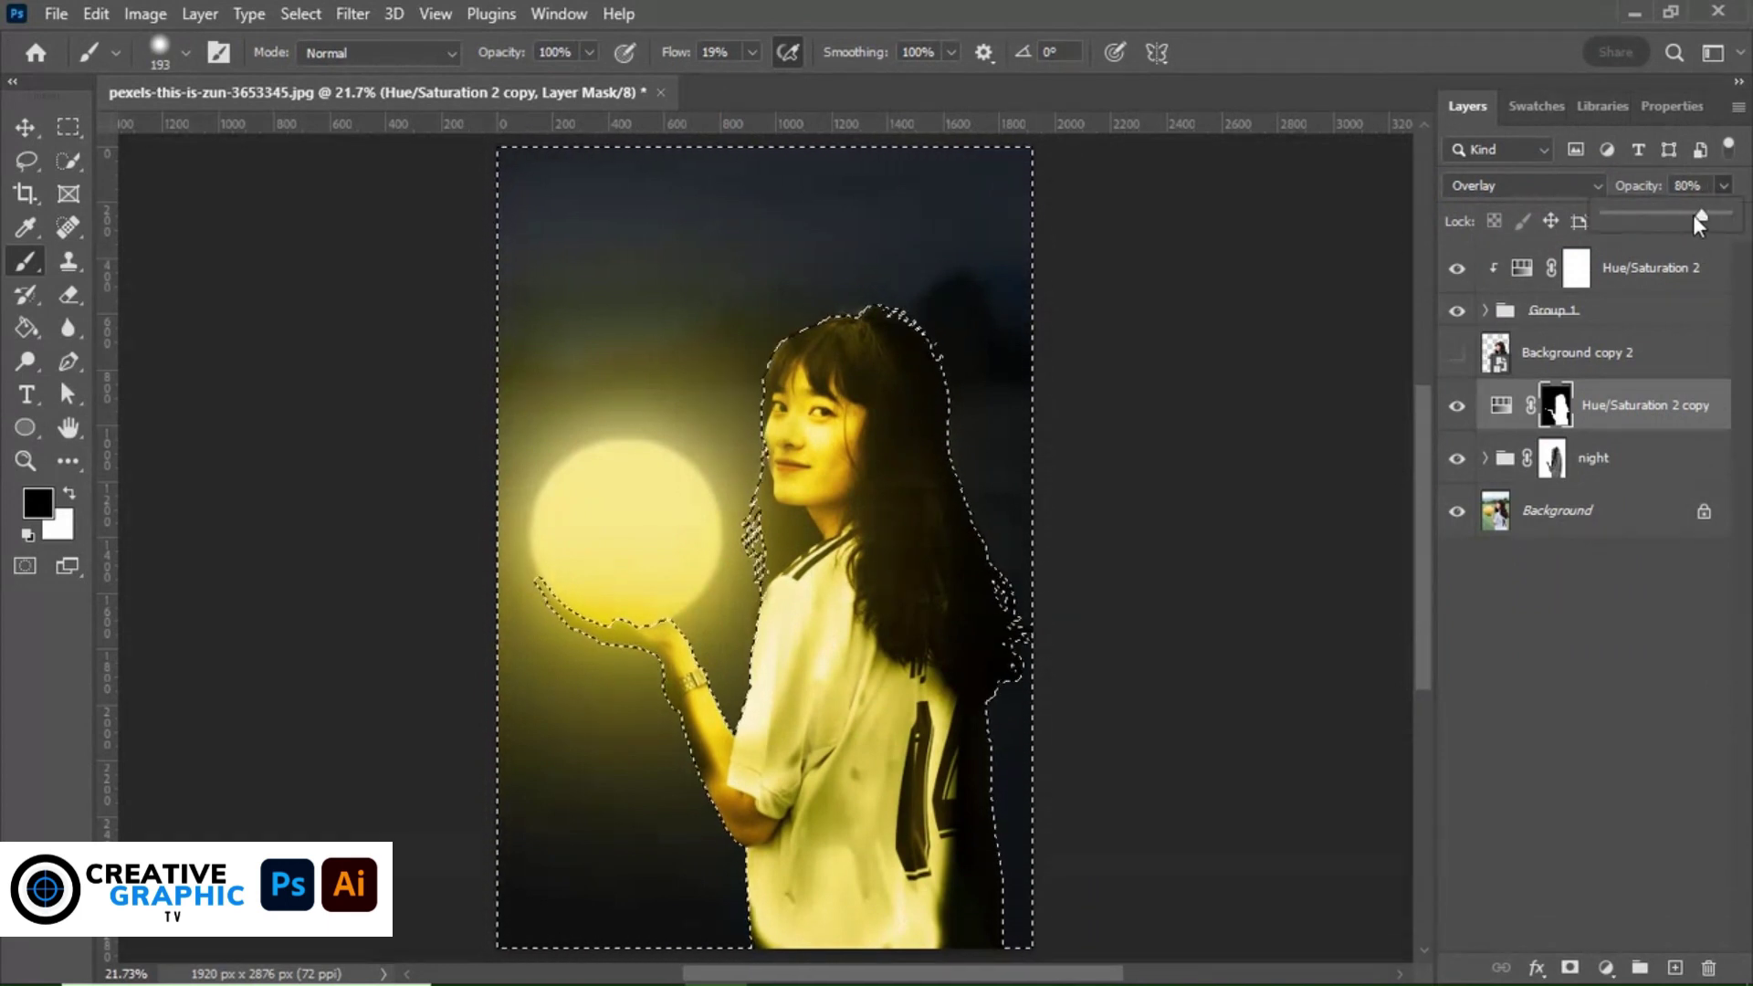
pyautogui.moveTo(1695, 217); pyautogui.dragTo(1664, 218)
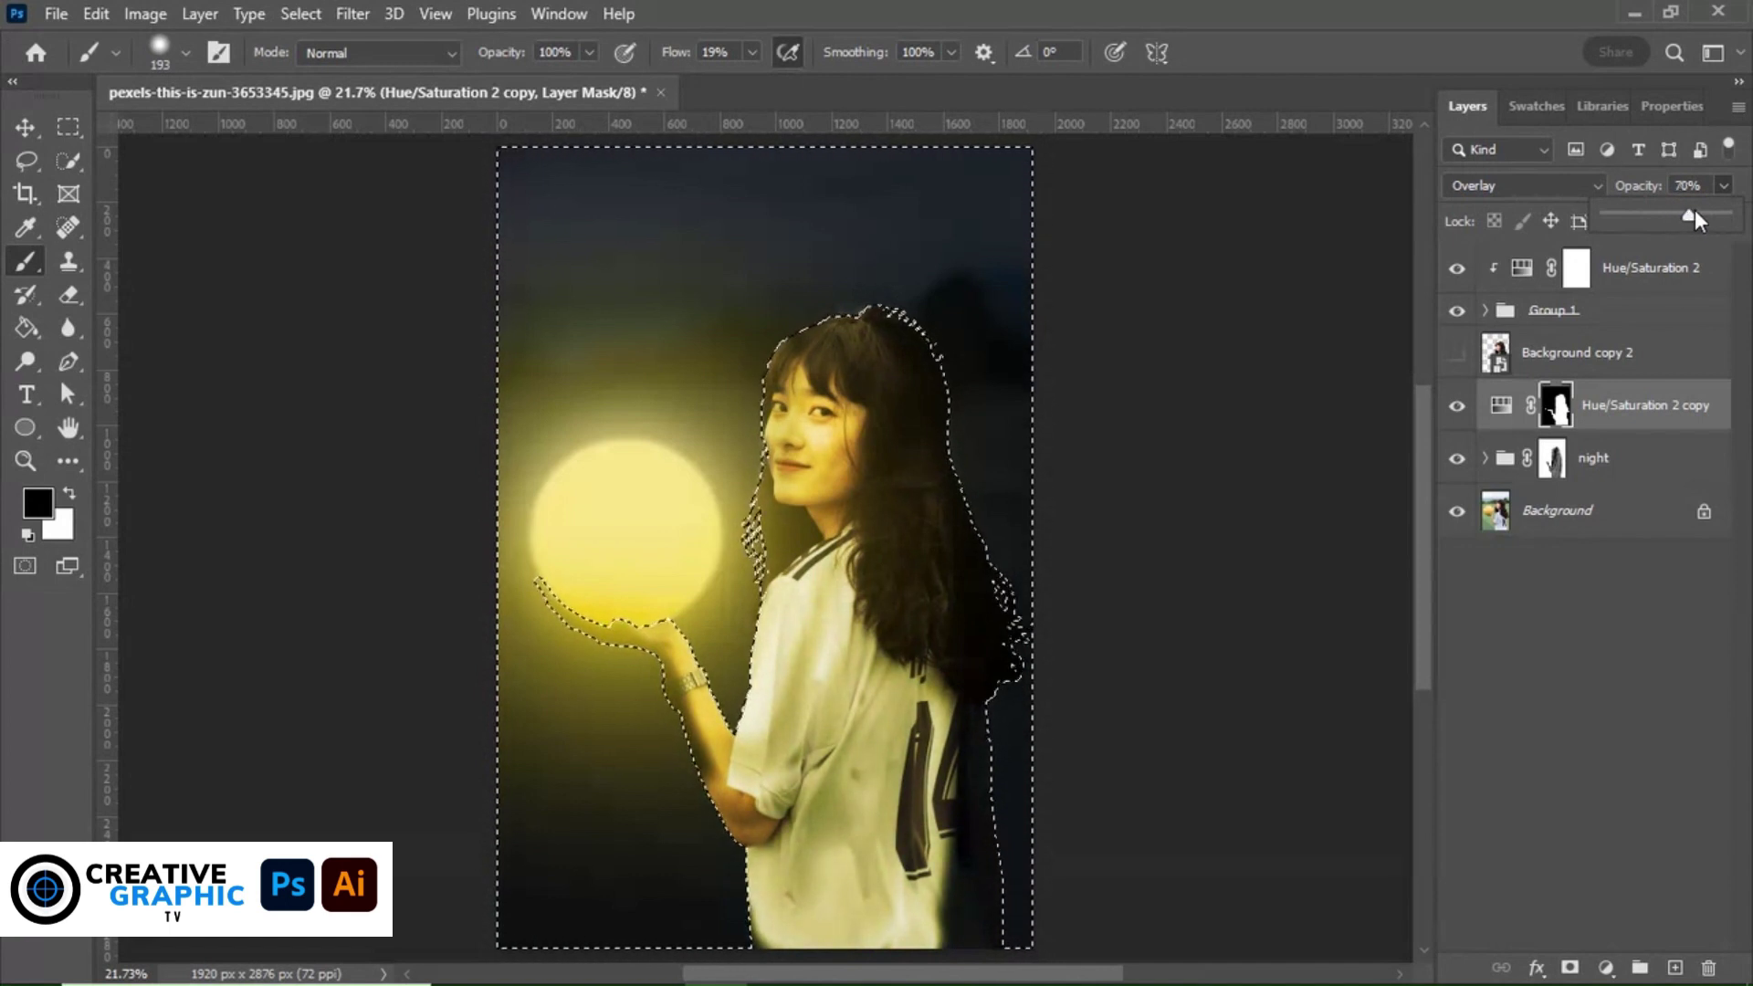
pyautogui.click(1574, 185)
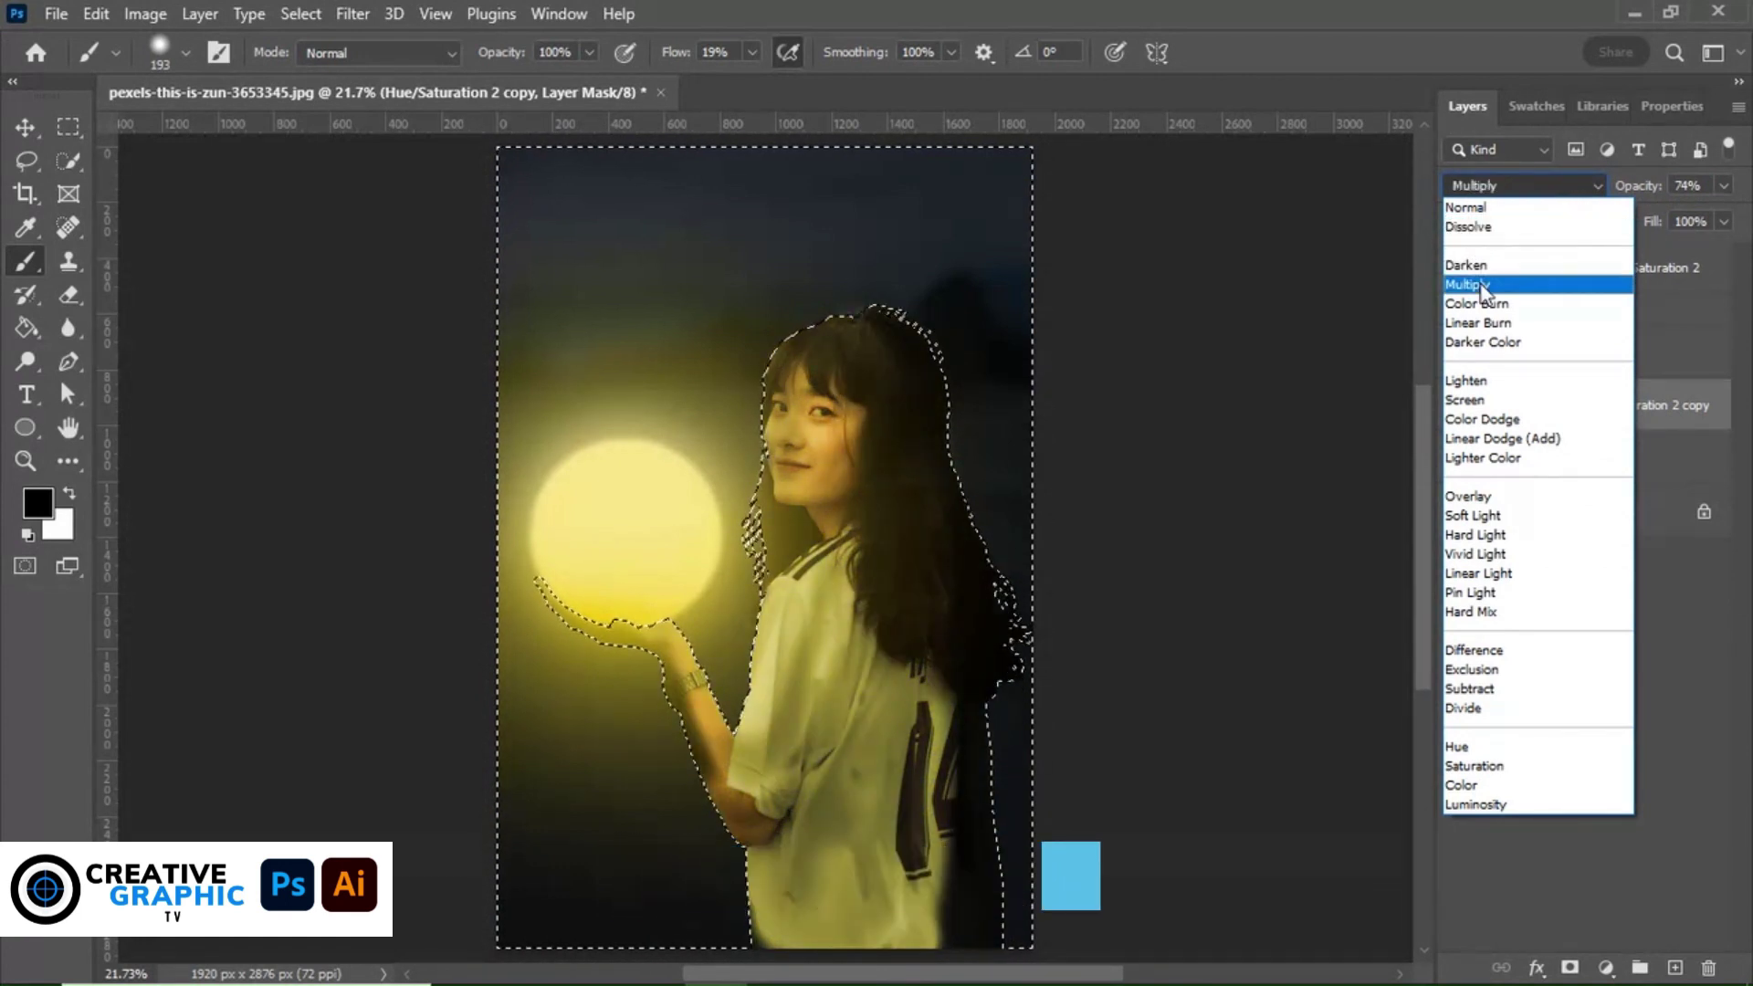
pyautogui.click(1481, 286)
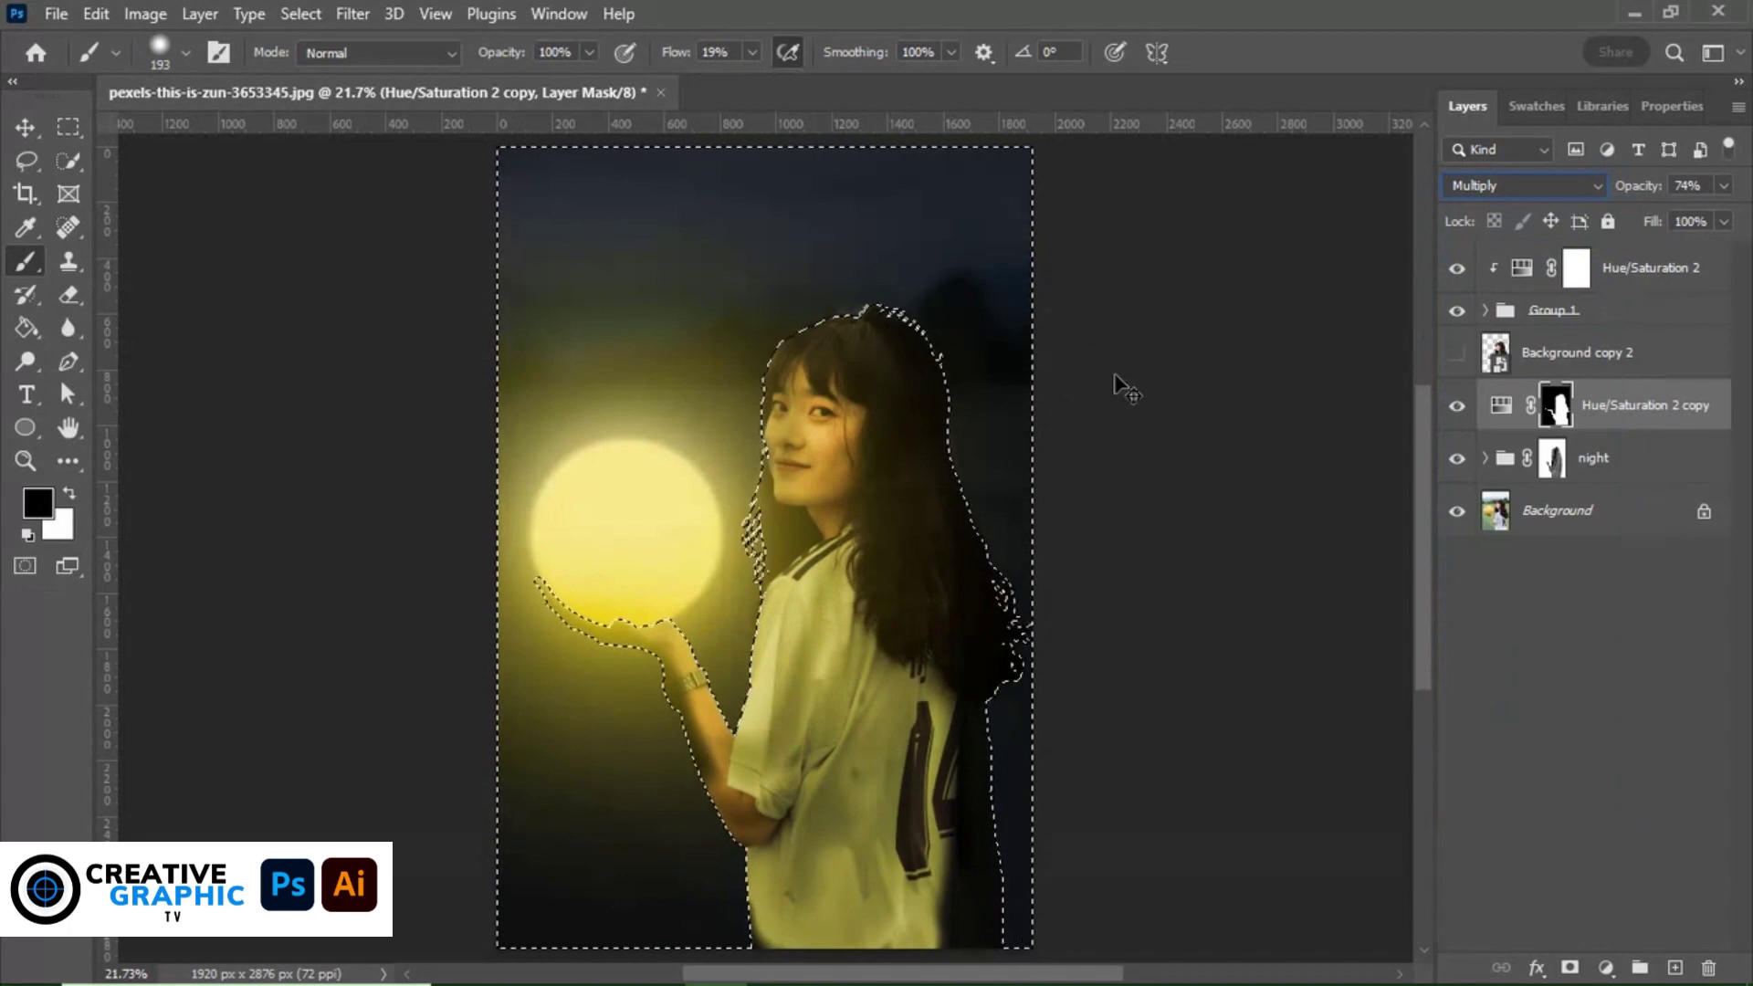